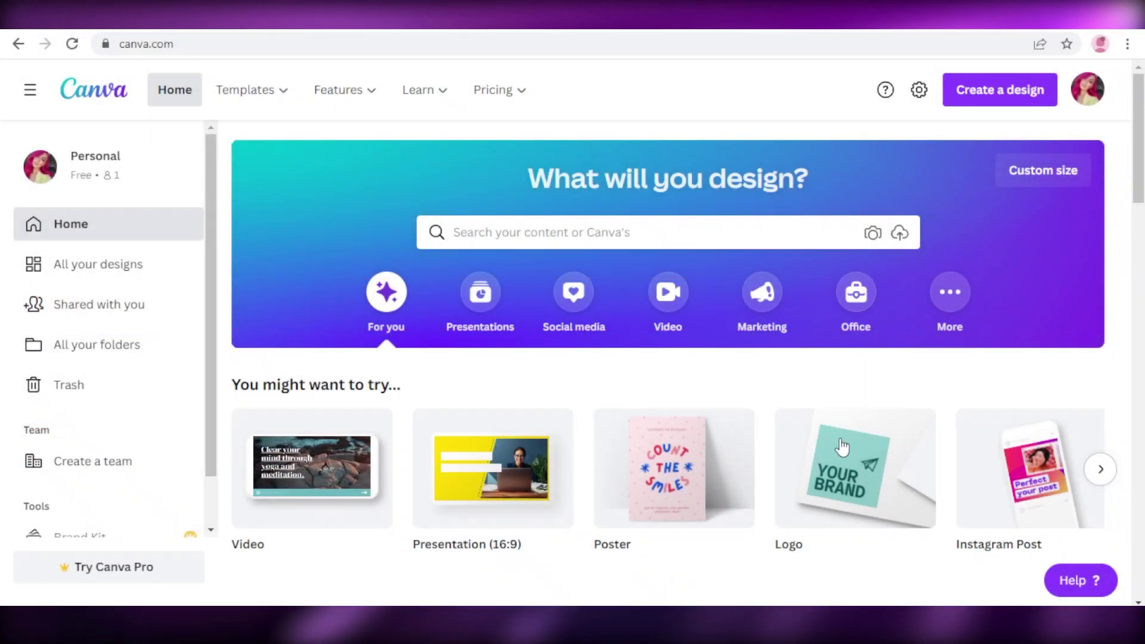
Step: Browse the Canva home page, opening and closing the account menu
scroll(876, 334, "down", 7)
scroll(835, 525, "down", 8)
scroll(811, 482, "up", 15)
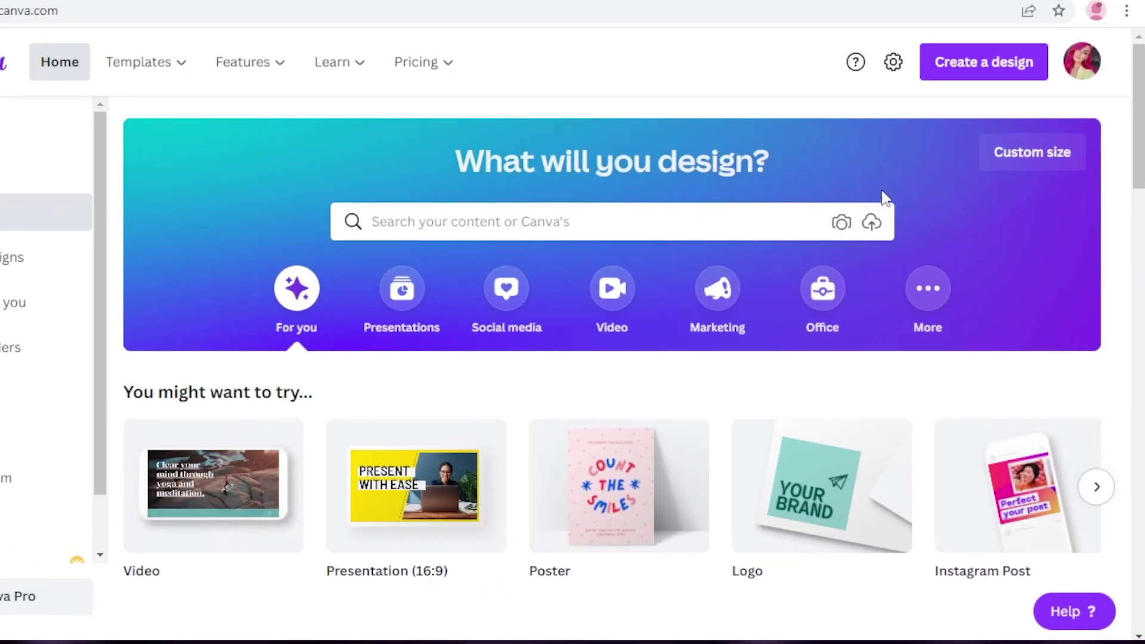
left_click(1071, 69)
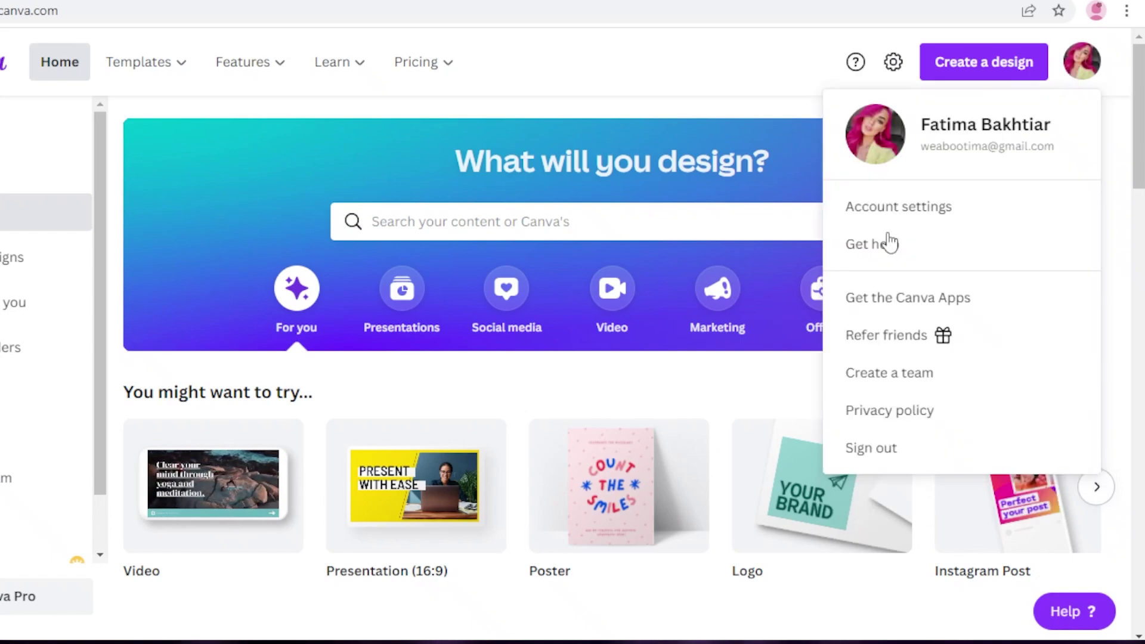
left_click(1084, 64)
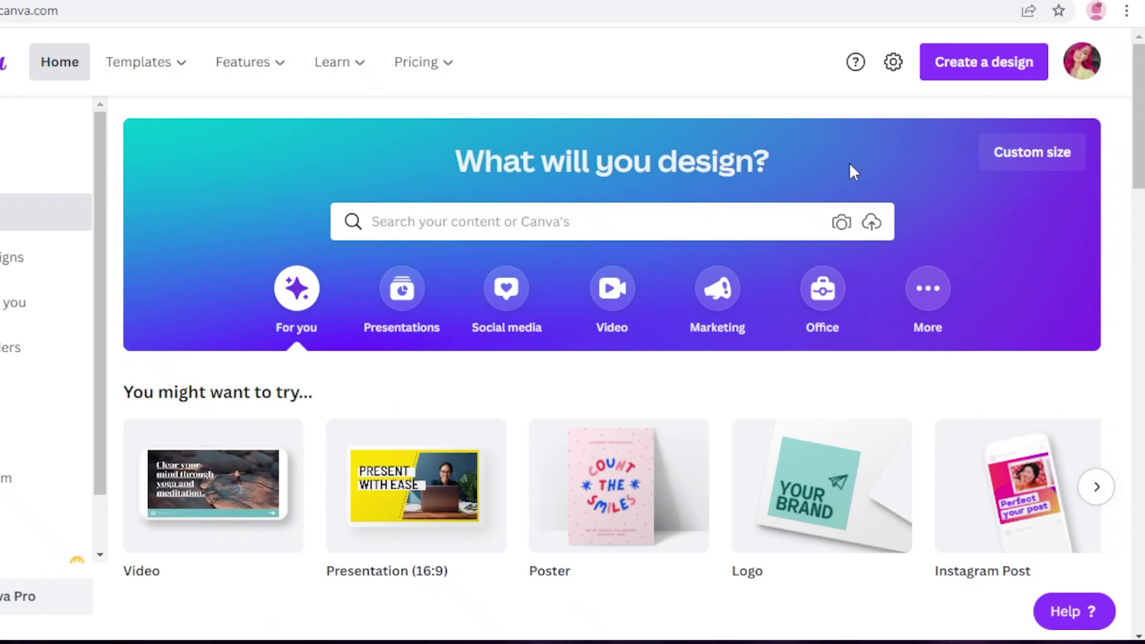
scroll(847, 256, "down", 2)
scroll(851, 317, "up", 2)
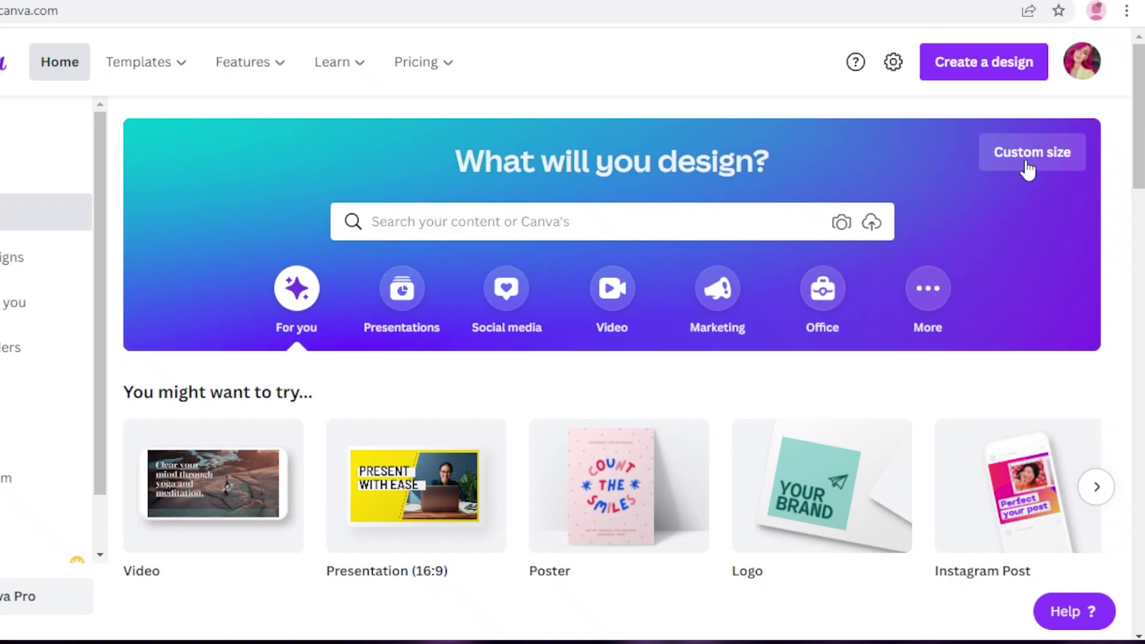
Step: Create a custom-size design of 10 × 10 inches
left_click(1028, 172)
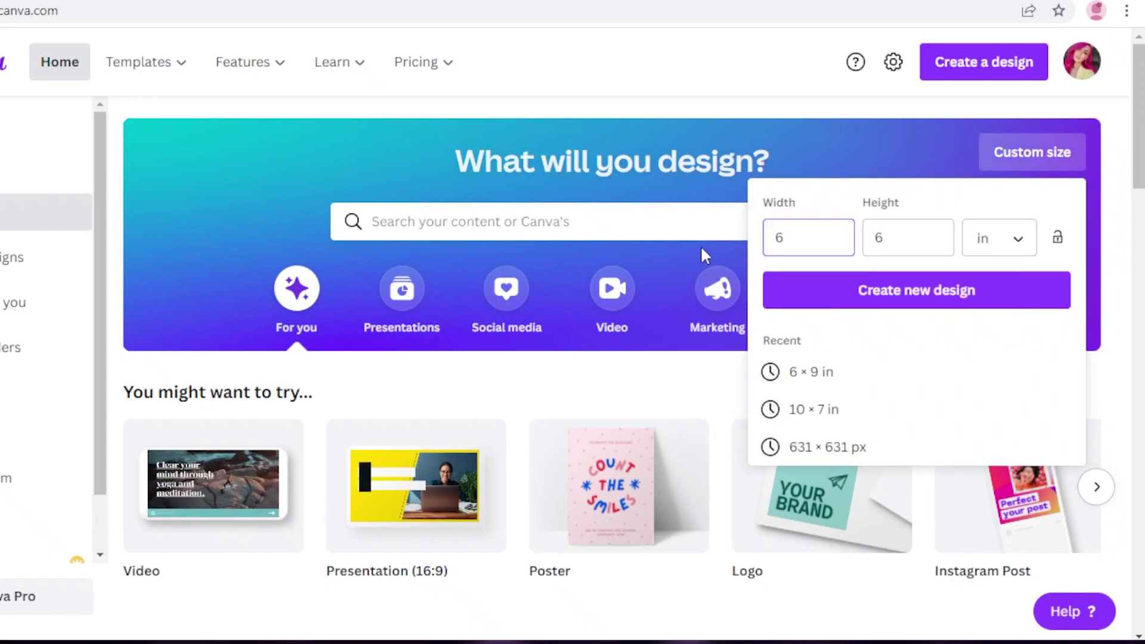
key("BackSpace")
key("Tab")
key("BackSpace")
left_click(999, 238)
left_click(984, 197)
left_click(1007, 248)
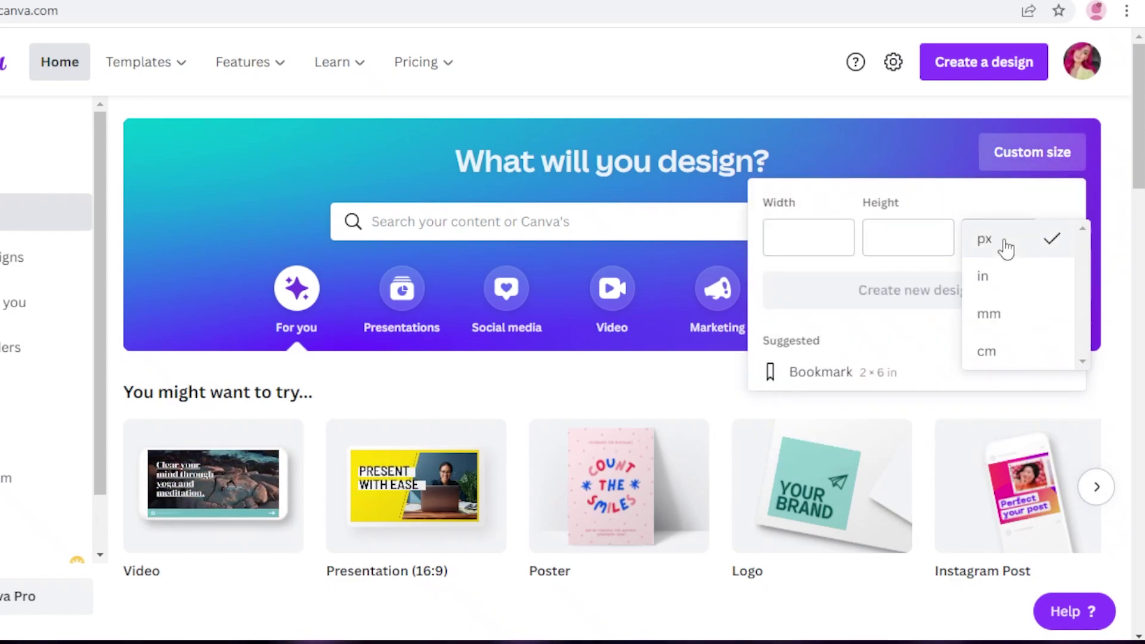
left_click(1006, 272)
left_click(984, 239)
left_click(1002, 262)
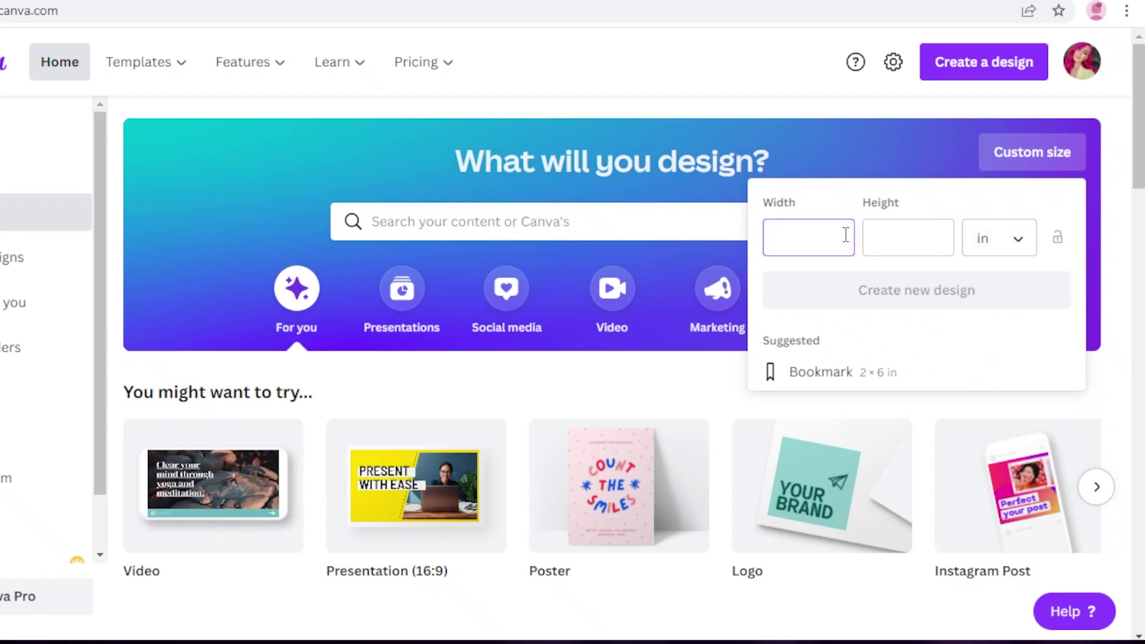
left_click(880, 234)
type("10")
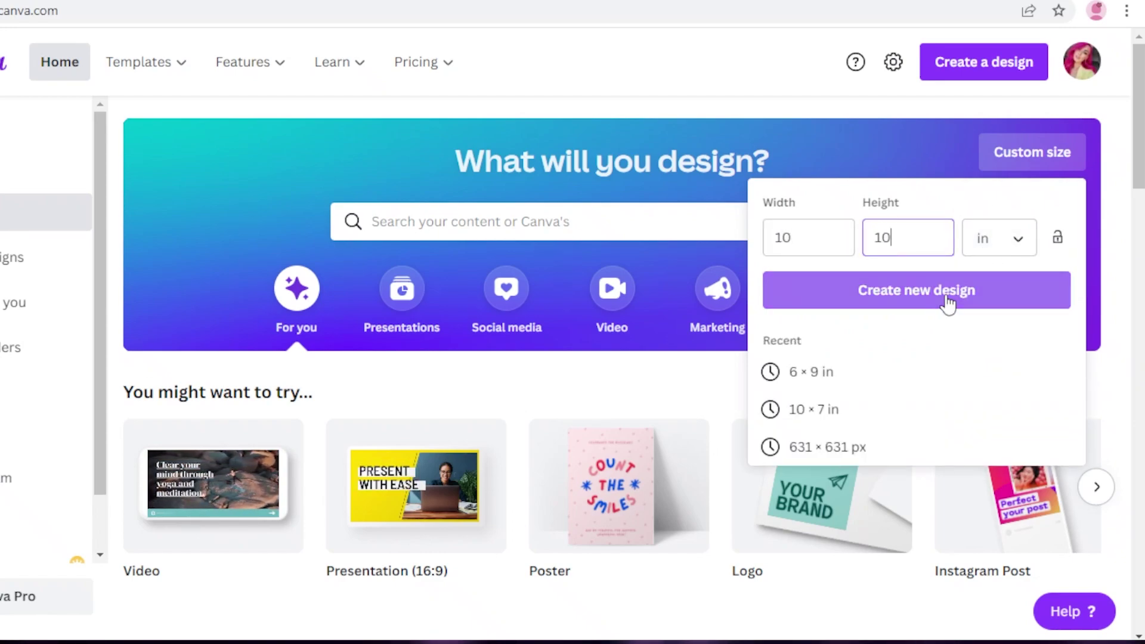
left_click(948, 298)
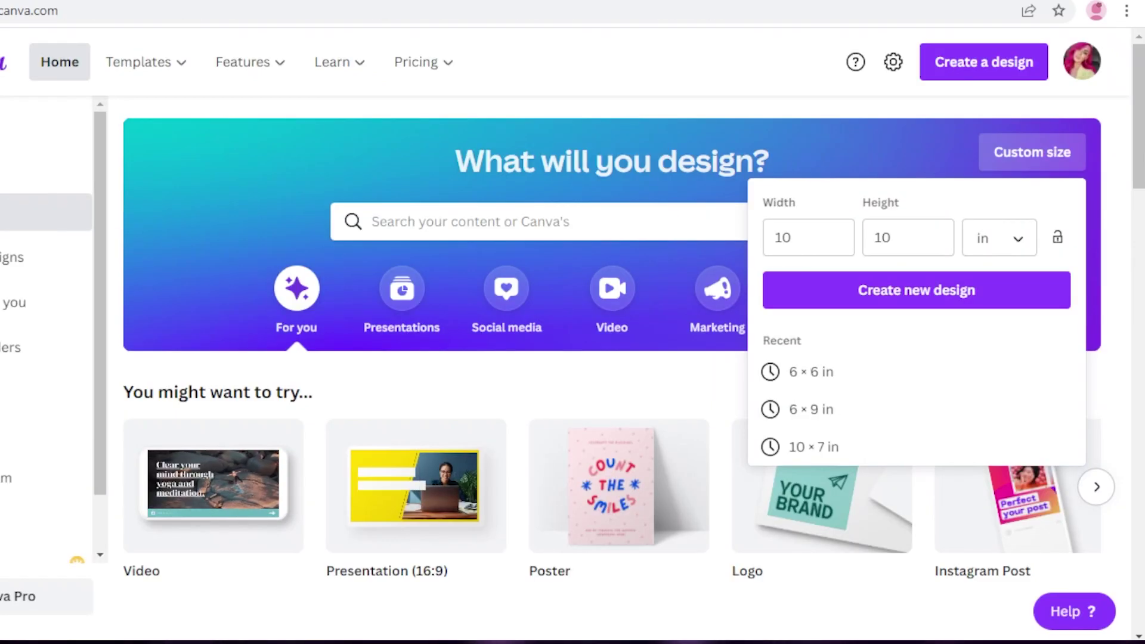
left_click(490, 152)
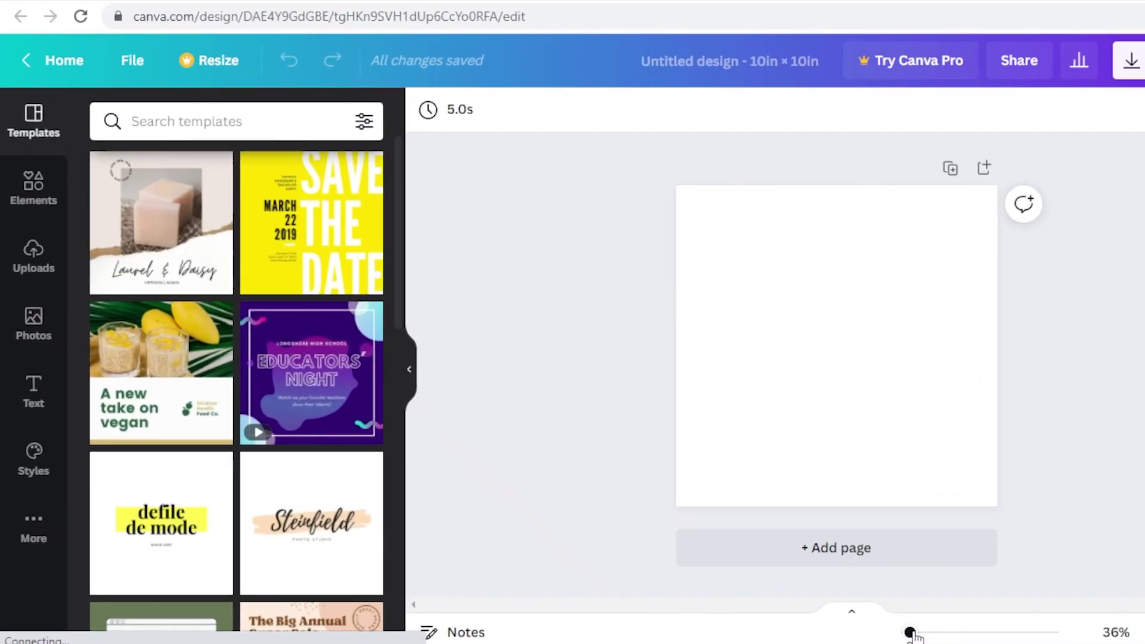
Step: Zoom in on the blank 10 × 10 in page and open the Elements library search box
left_click_drag(846, 593, 841, 595)
left_click_drag(906, 633, 912, 633)
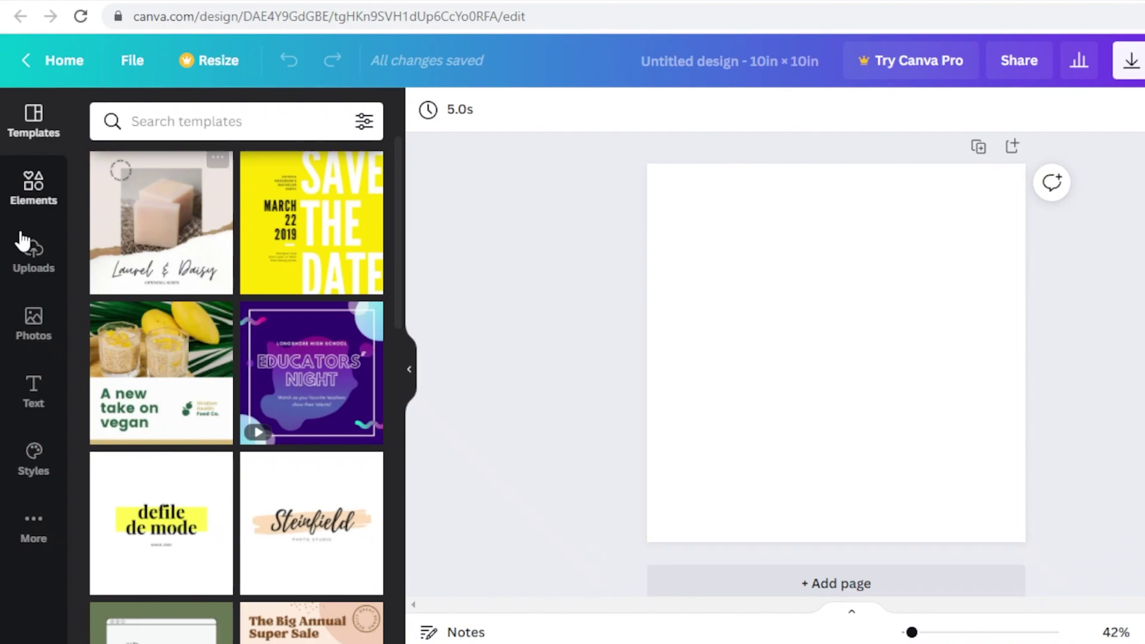
left_click(33, 197)
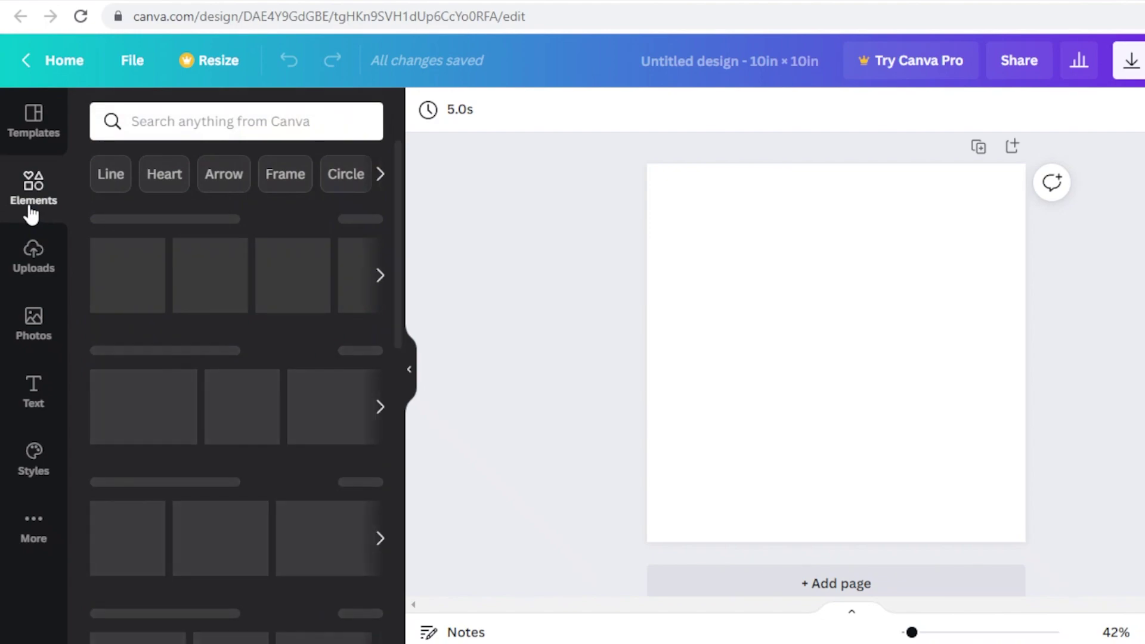
left_click(269, 126)
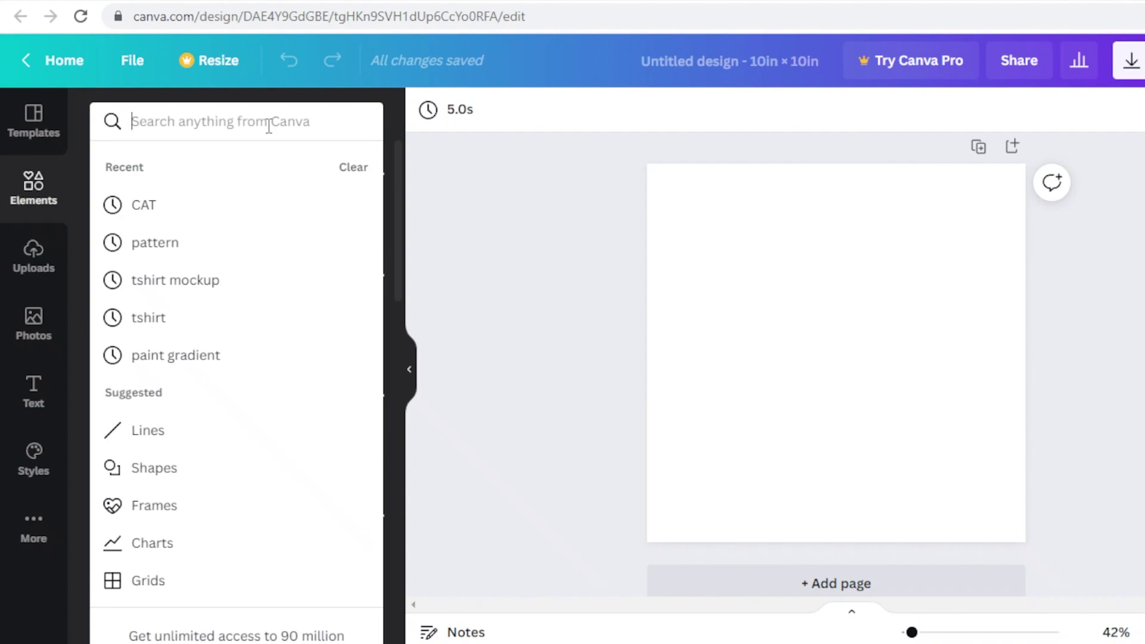
Step: Search Elements for 'hear' and add the two pink hearts graphic from the Graphics results
type("hearts")
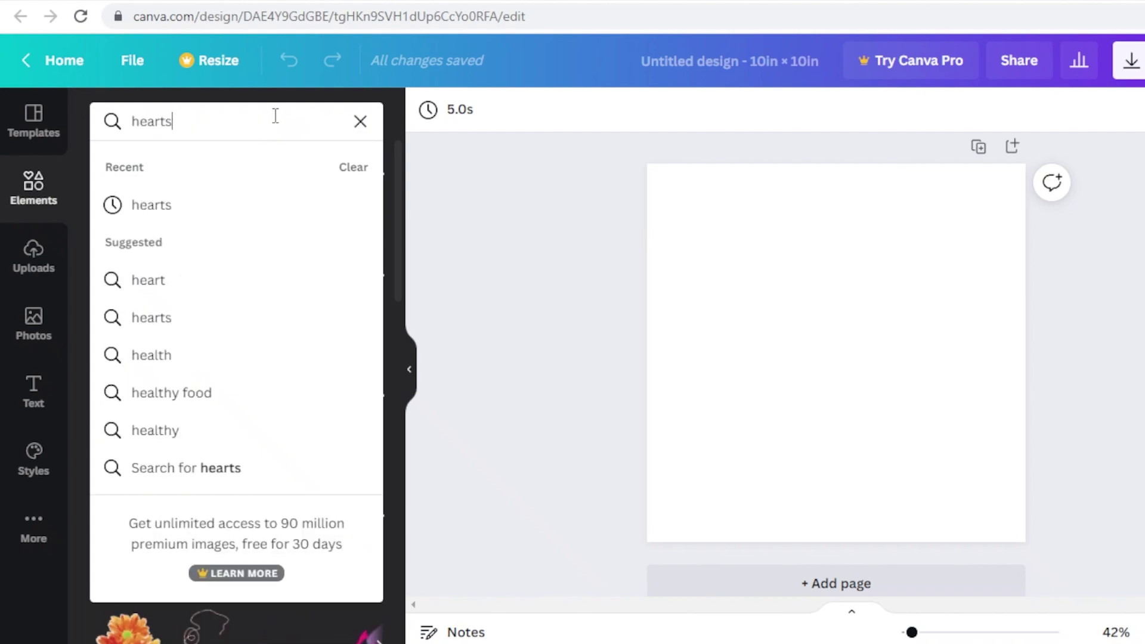
key("Return")
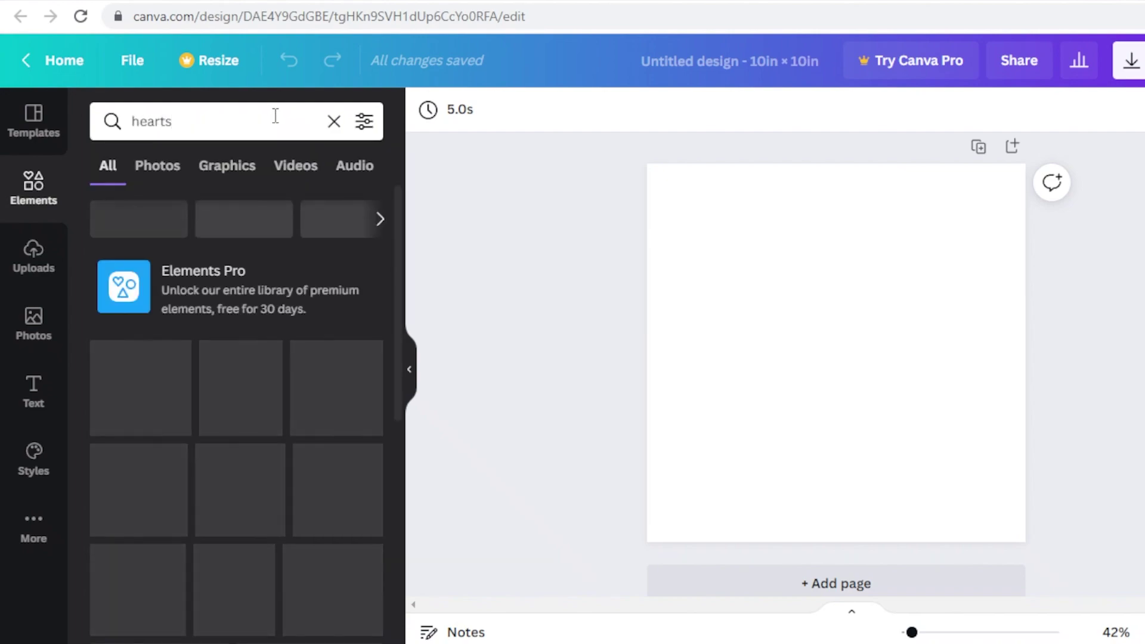
left_click(236, 164)
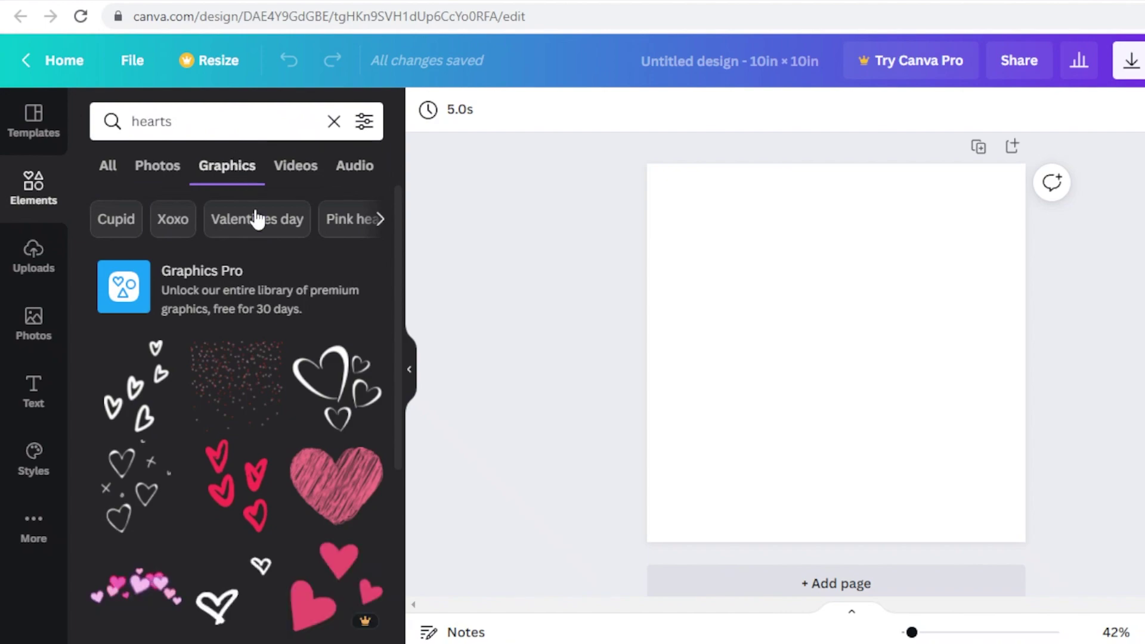
scroll(325, 370, "down", 10)
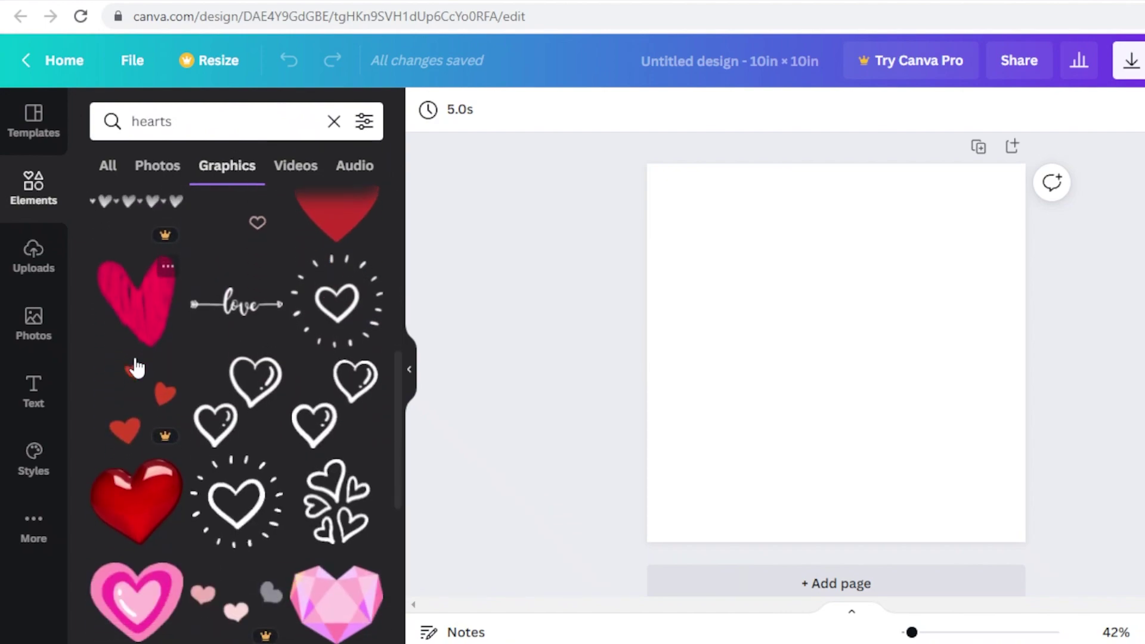
scroll(166, 346, "down", 4)
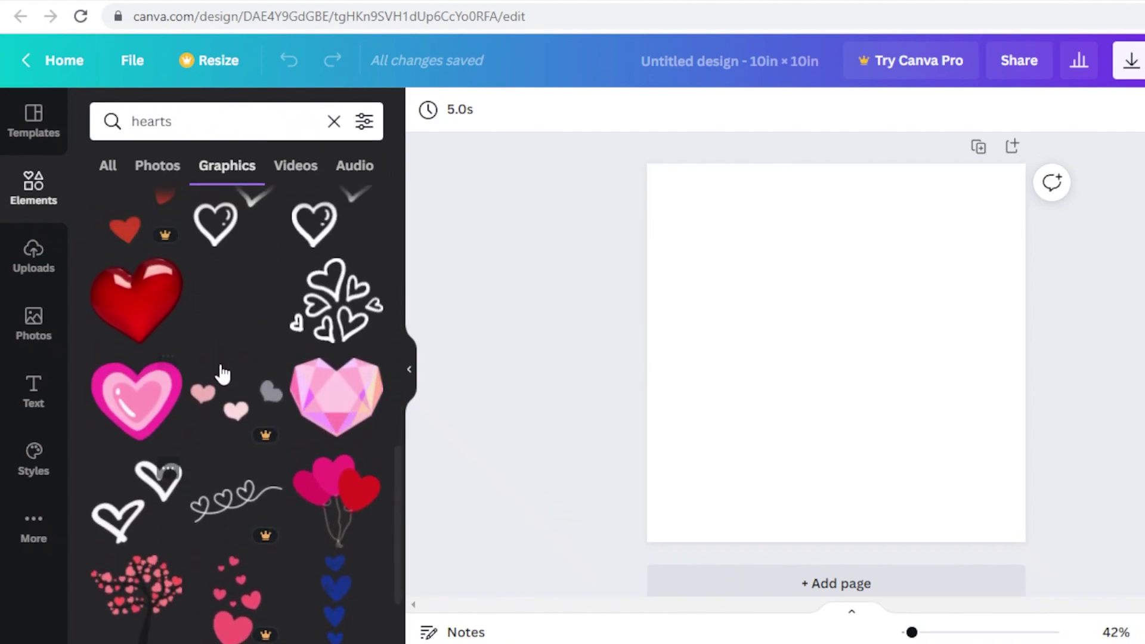
scroll(222, 375, "down", 5)
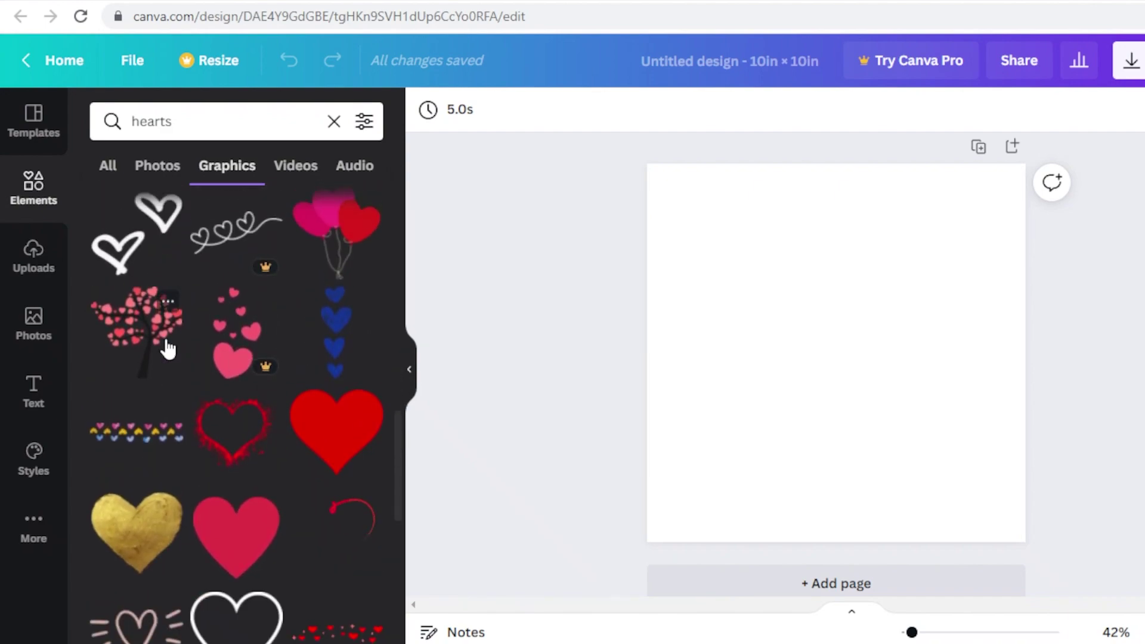
scroll(170, 367, "down", 3)
scroll(167, 378, "down", 6)
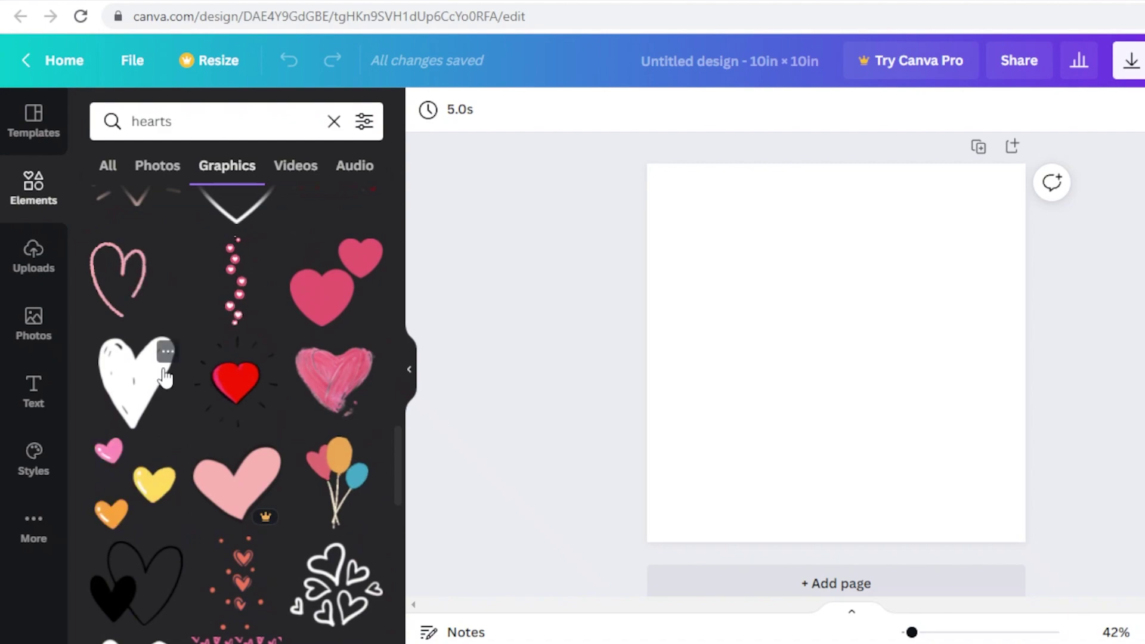
left_click(325, 291)
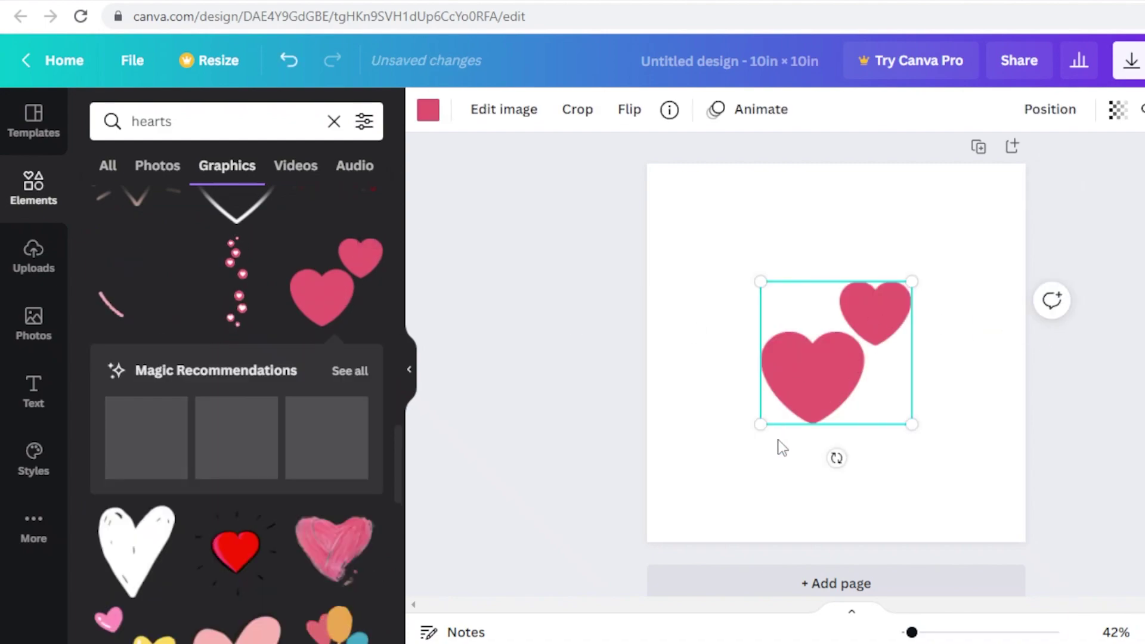
Step: Shrink the two-hearts graphic and move it into the page's top-right corner
left_click_drag(784, 405, 811, 381)
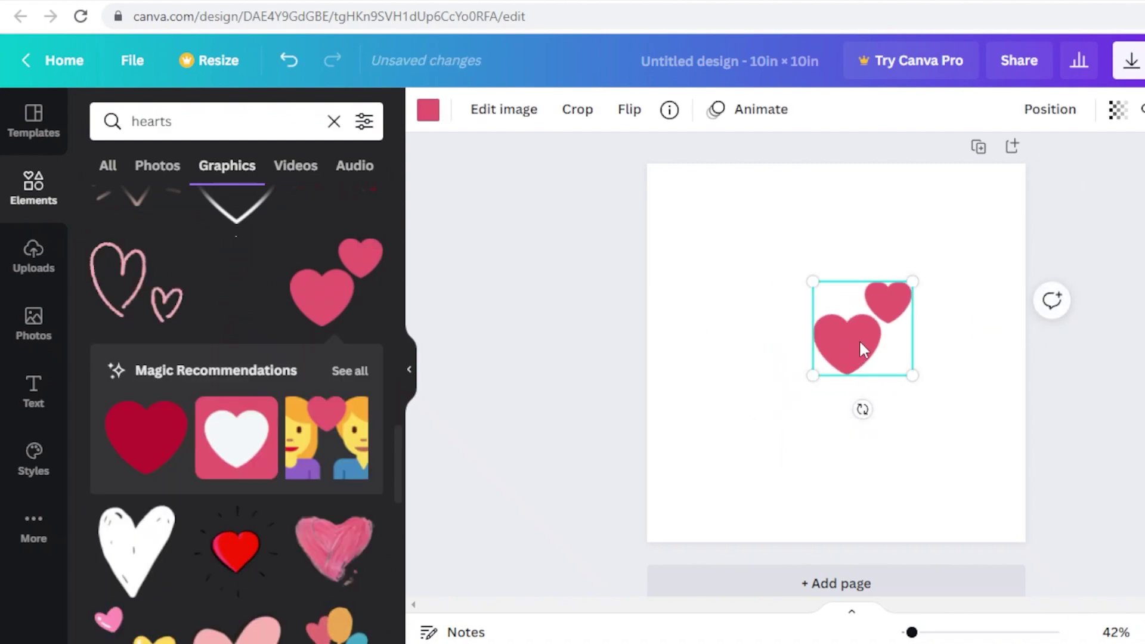
left_click_drag(863, 349, 957, 242)
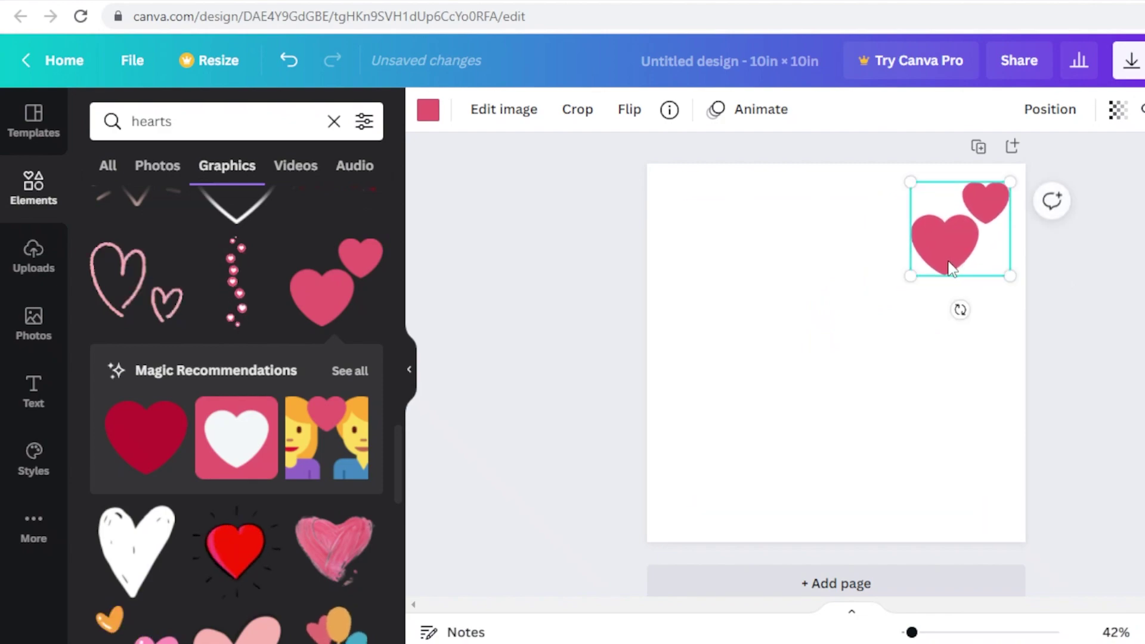
scroll(320, 401, "down", 5)
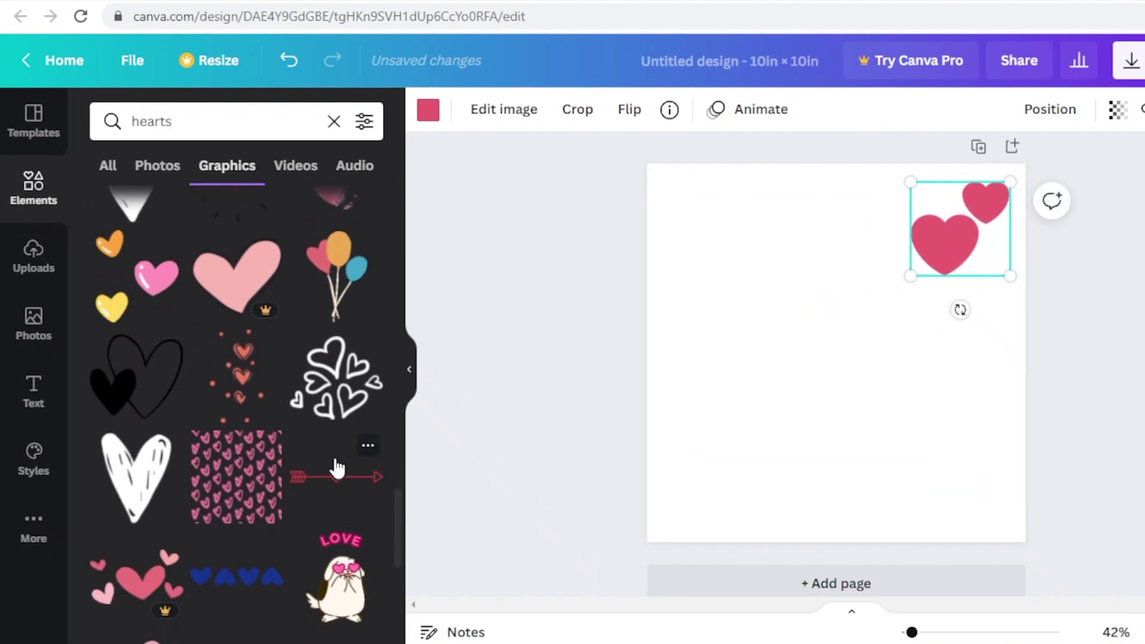
mouse_move(952, 247)
left_mouse_down()
mouse_move(943, 245)
mouse_move(949, 254)
left_mouse_up()
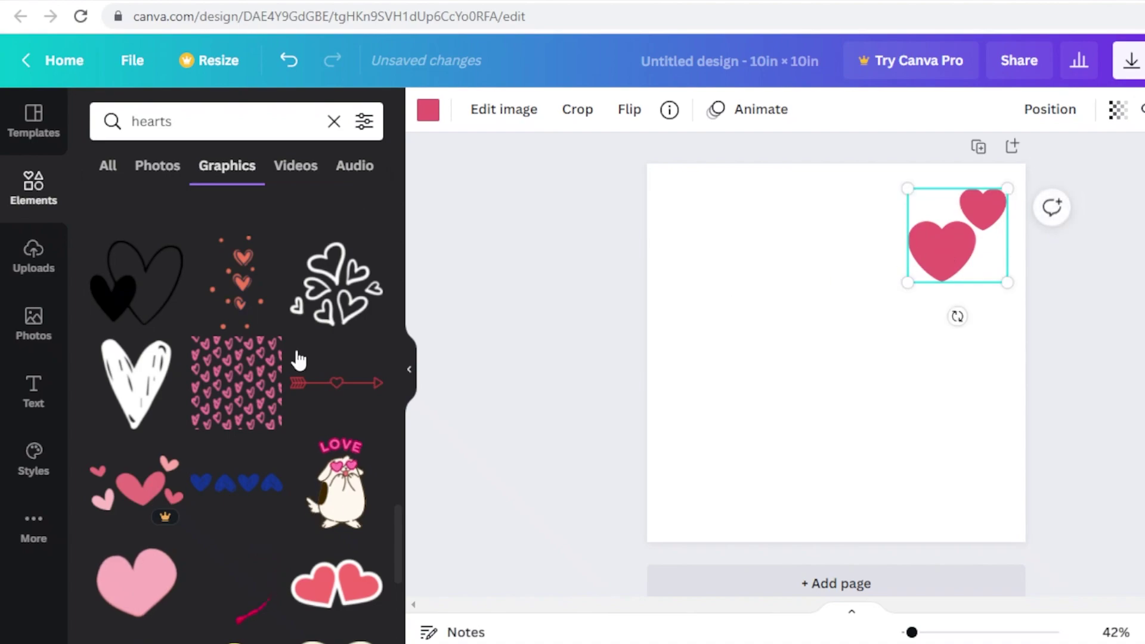
scroll(299, 360, "down", 3)
left_click(255, 122)
Step: Search Elements for 'love' and add the orange cat-with-hearts graphic
type("love")
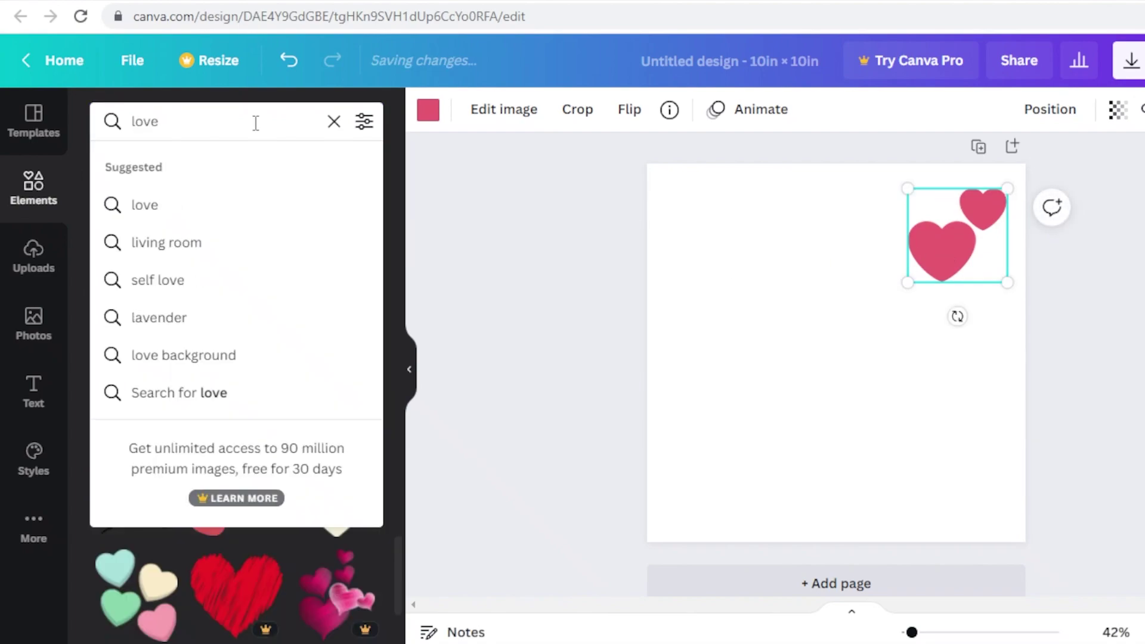
key("Return")
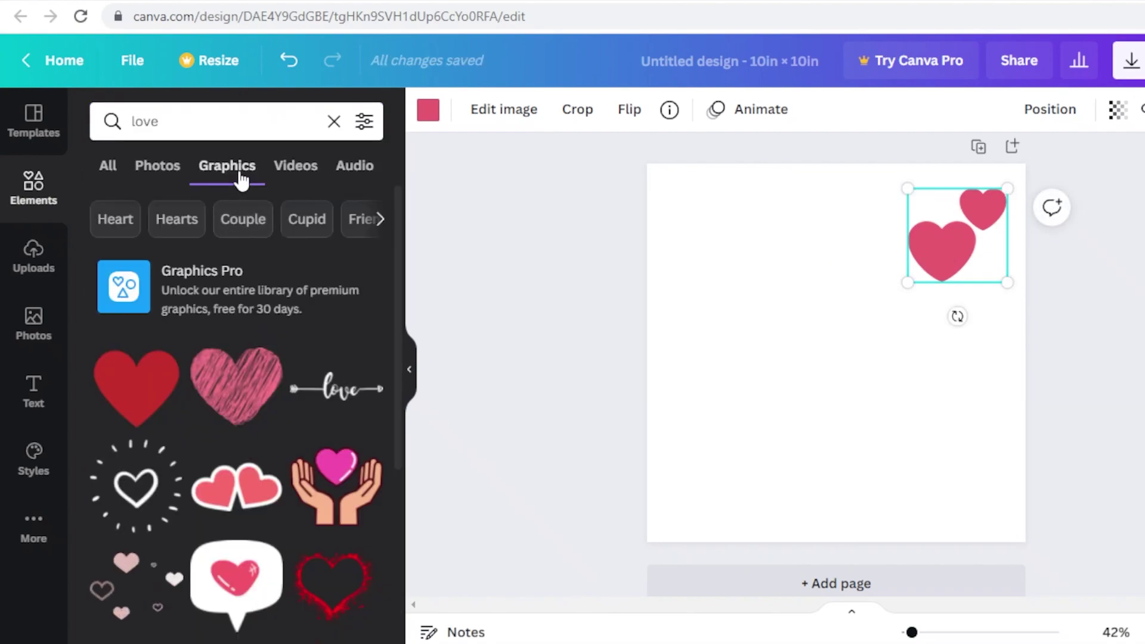
scroll(237, 370, "down", 10)
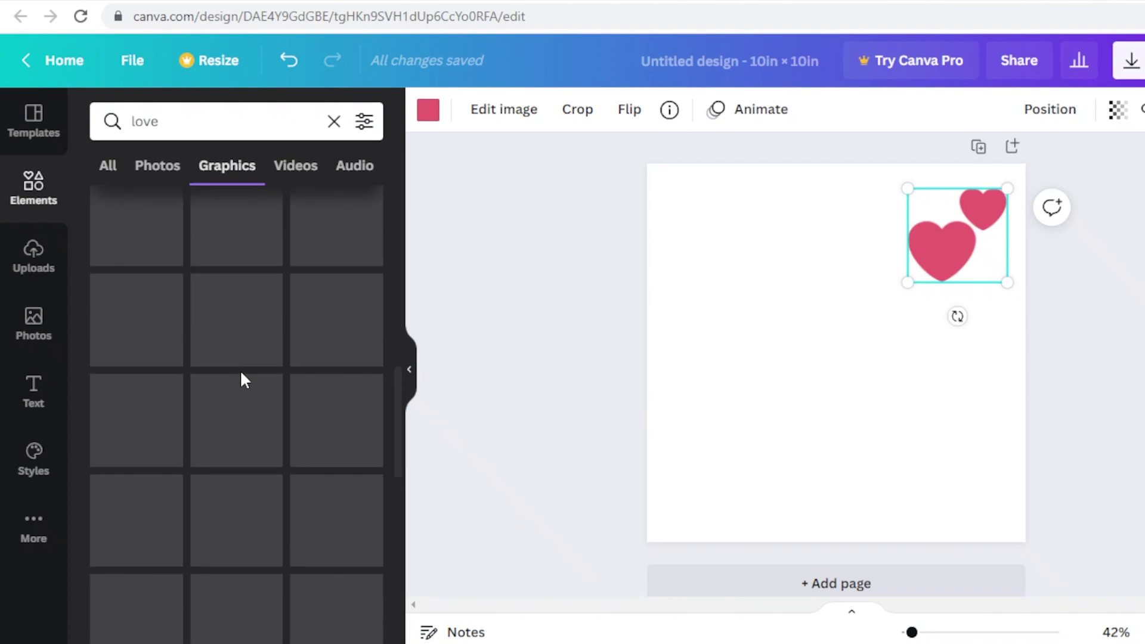
scroll(241, 373, "down", 5)
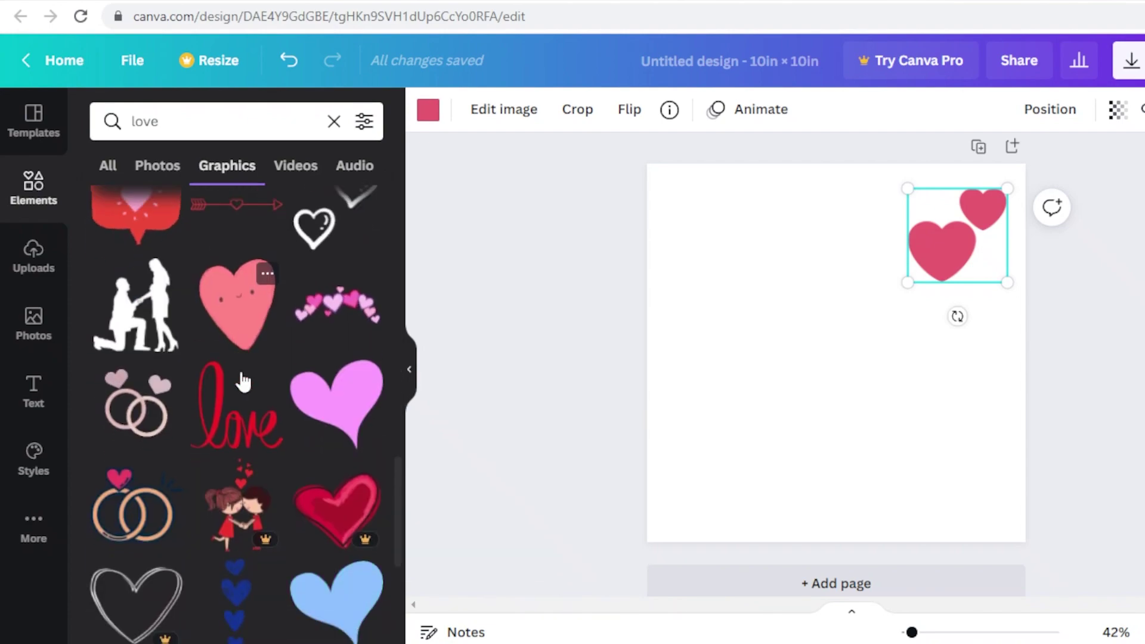
scroll(243, 382, "down", 6)
scroll(243, 382, "down", 3)
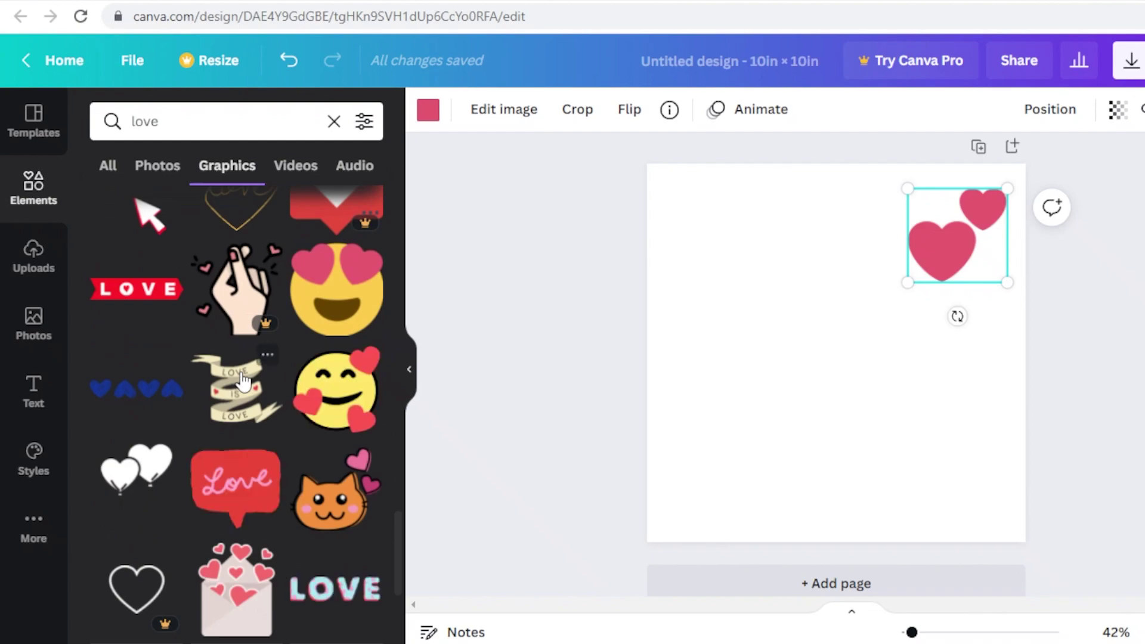
scroll(243, 381, "down", 3)
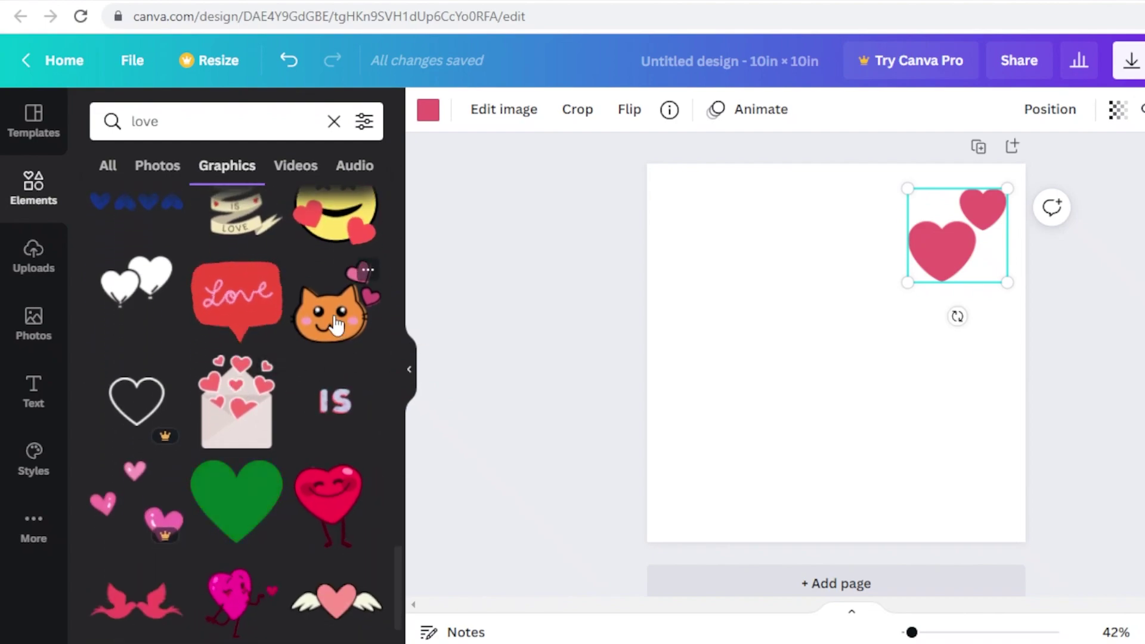
left_click(337, 326)
Step: Move the cat up beside the pink hearts and shrink it
left_click_drag(813, 377, 792, 258)
left_click_drag(742, 308, 829, 235)
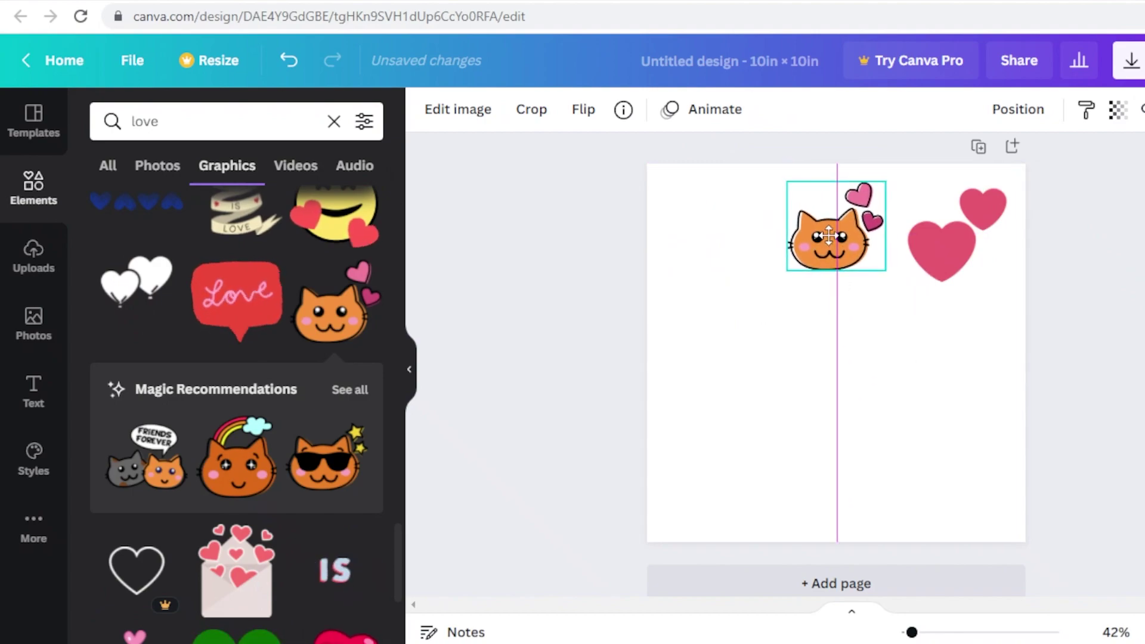
scroll(237, 485, "down", 8)
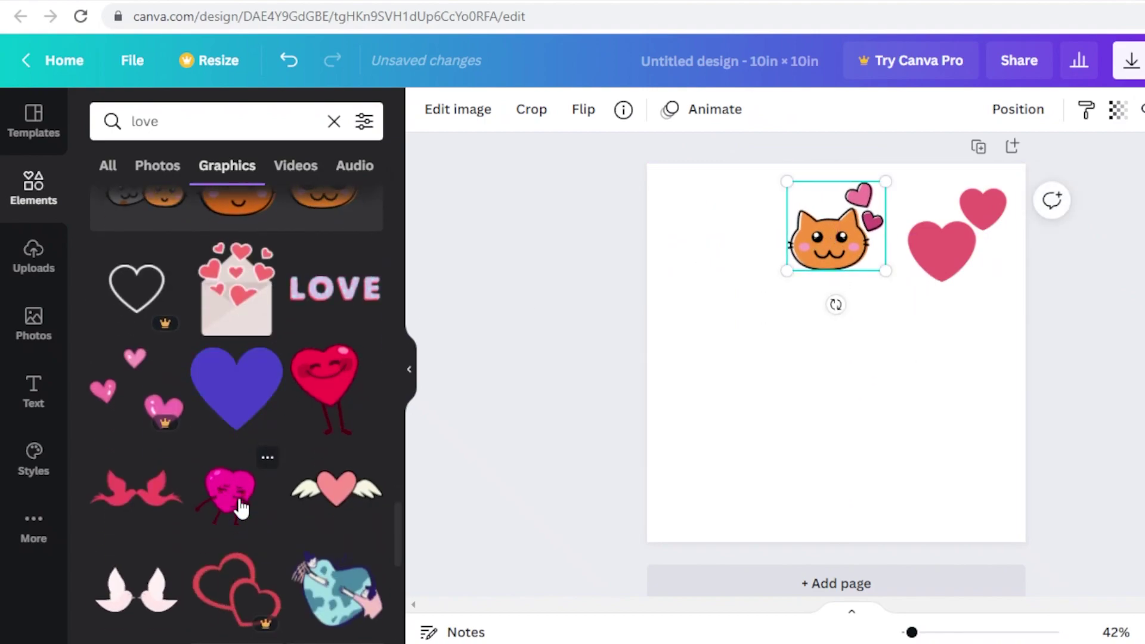
scroll(336, 356, "down", 15)
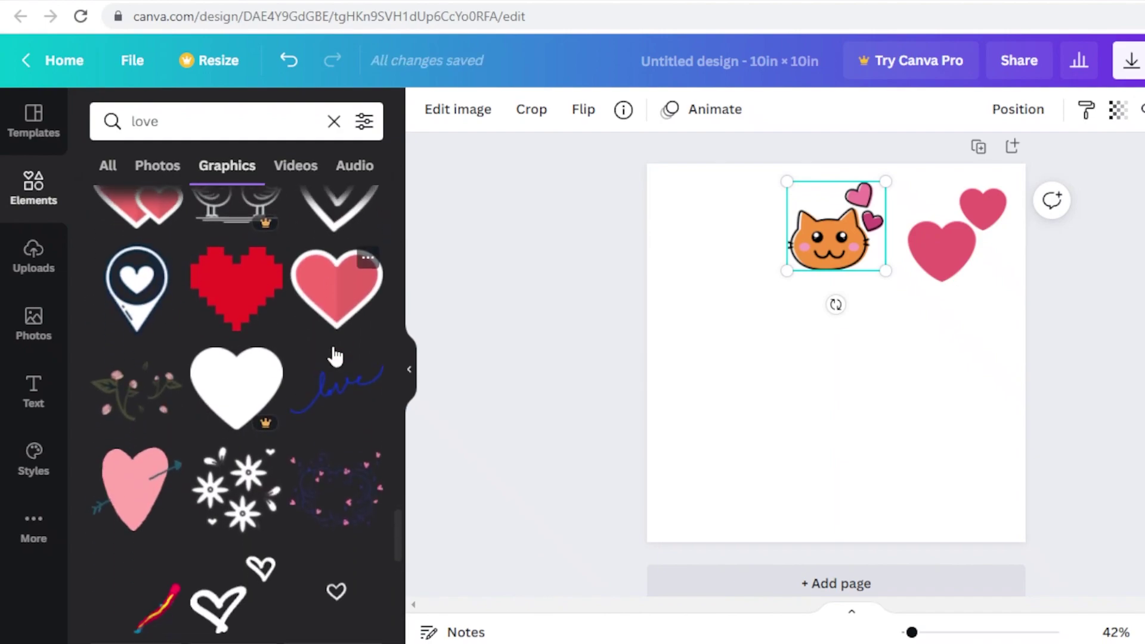
scroll(245, 402, "down", 3)
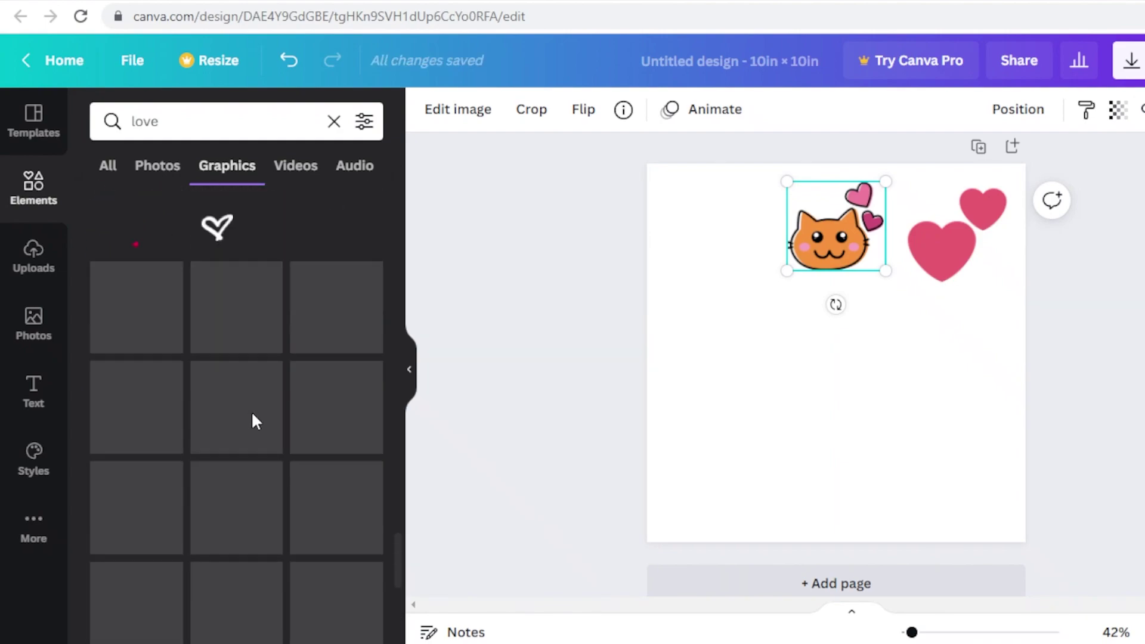
scroll(255, 394, "down", 10)
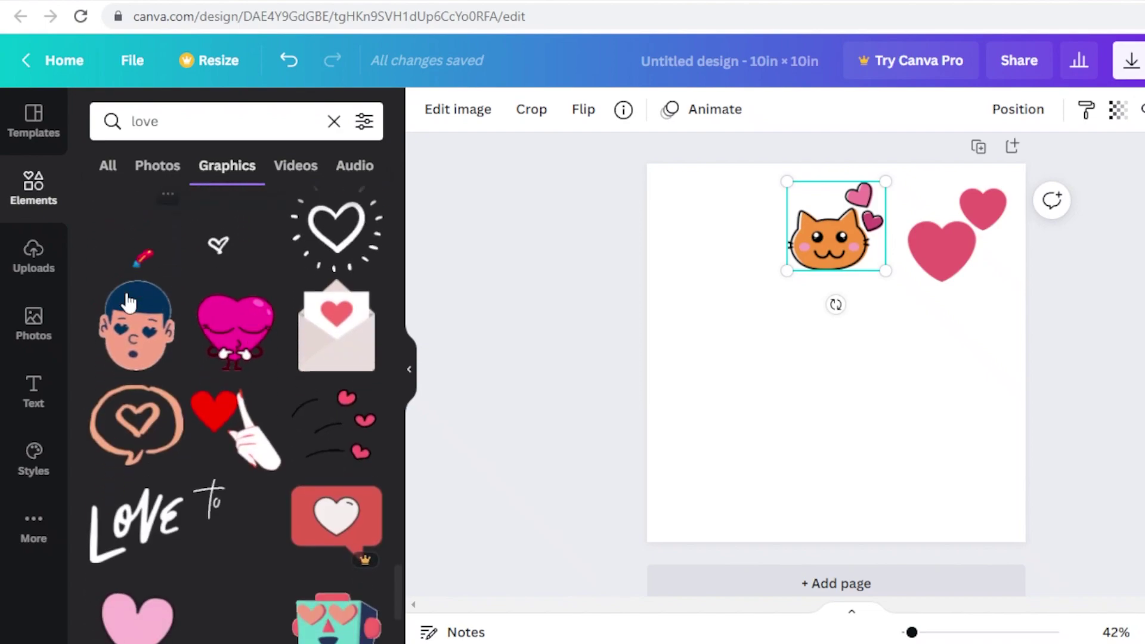
scroll(175, 334, "down", 10)
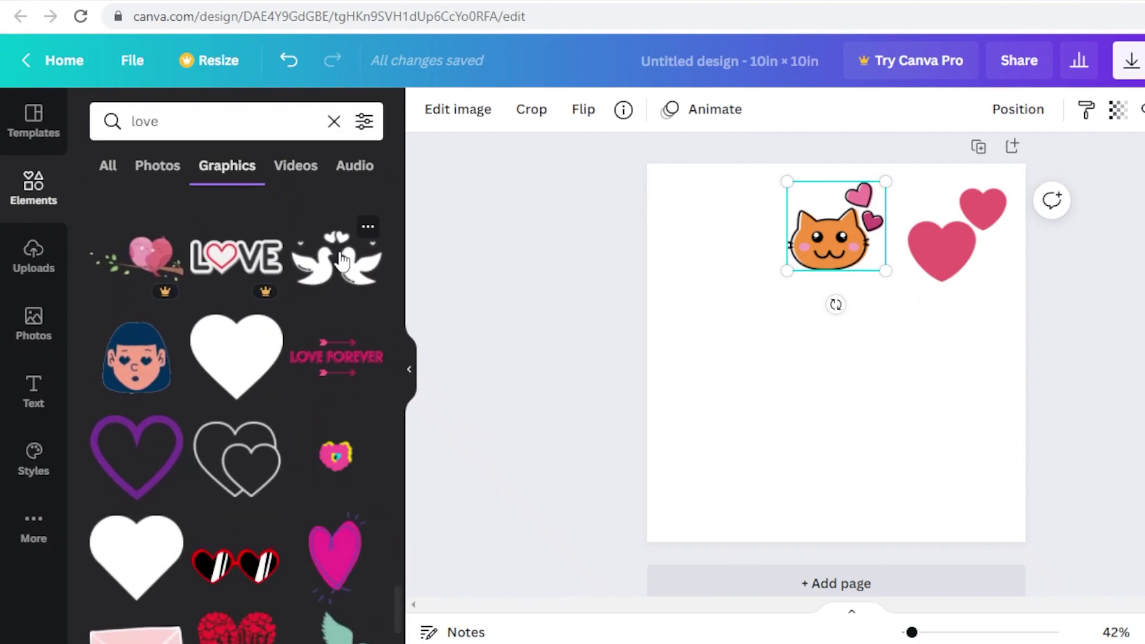
Step: Add the lovebirds graphic and recolour it to the design's pink
left_click(342, 260)
left_click_drag(832, 374, 775, 351)
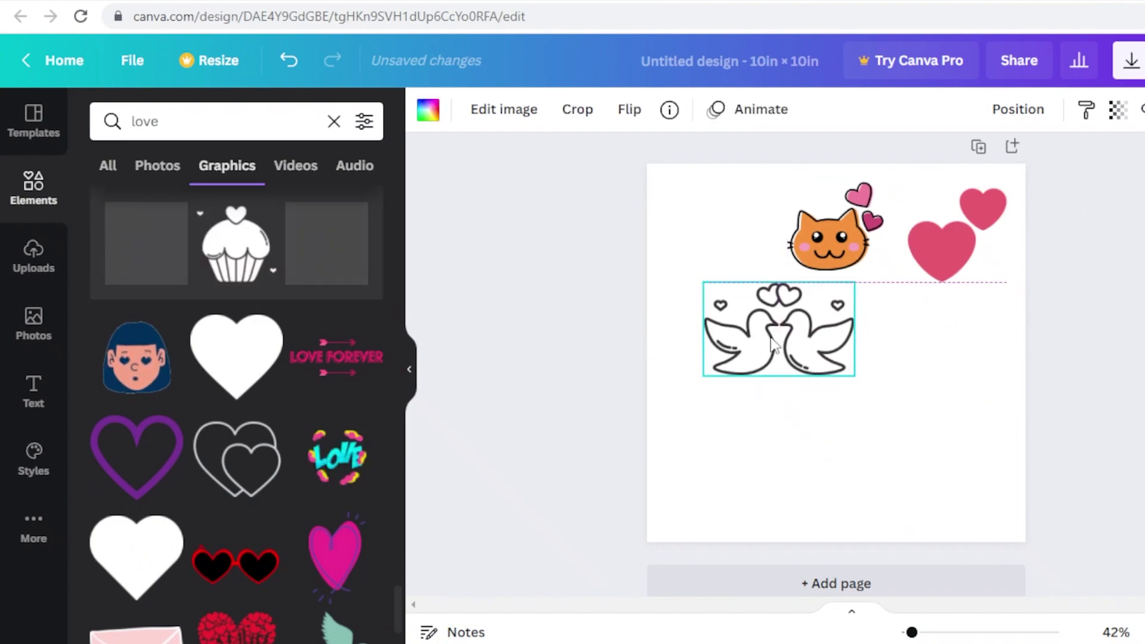
left_click(439, 113)
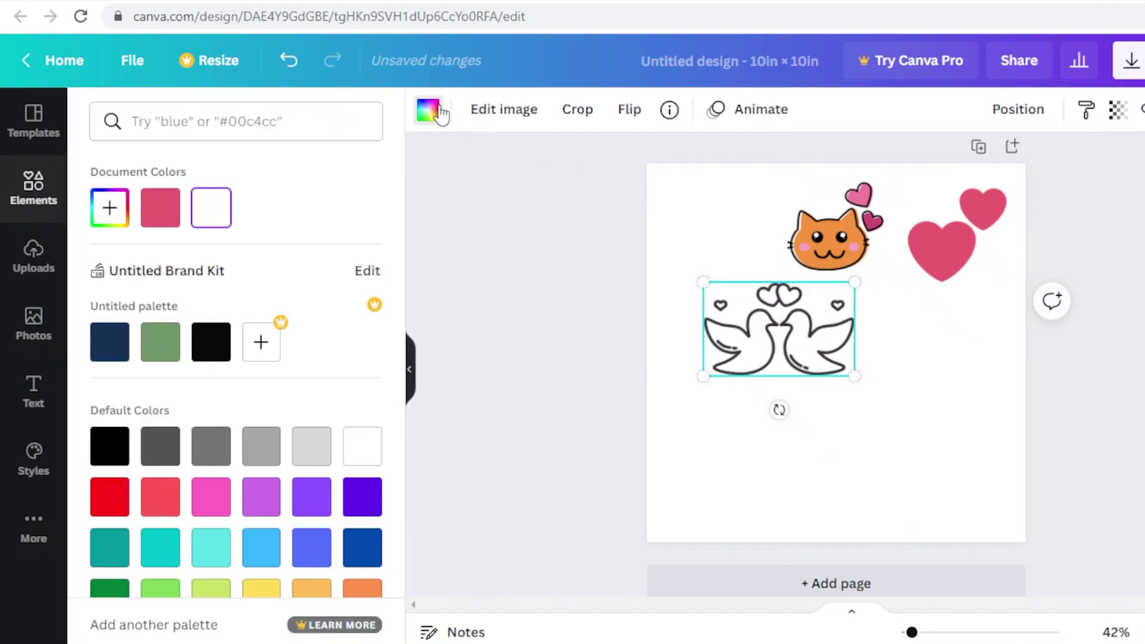
left_click(208, 357)
left_click(172, 210)
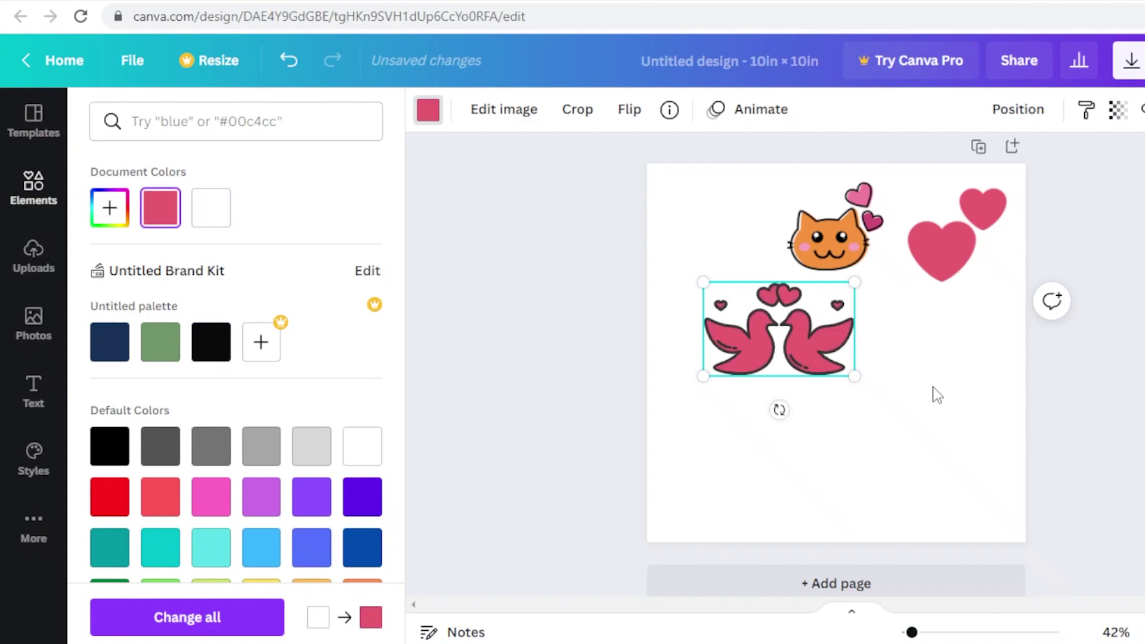
Step: Shrink the lovebirds, place them top left, and nudge the cat right to even the spacing
left_click_drag(859, 377, 817, 352)
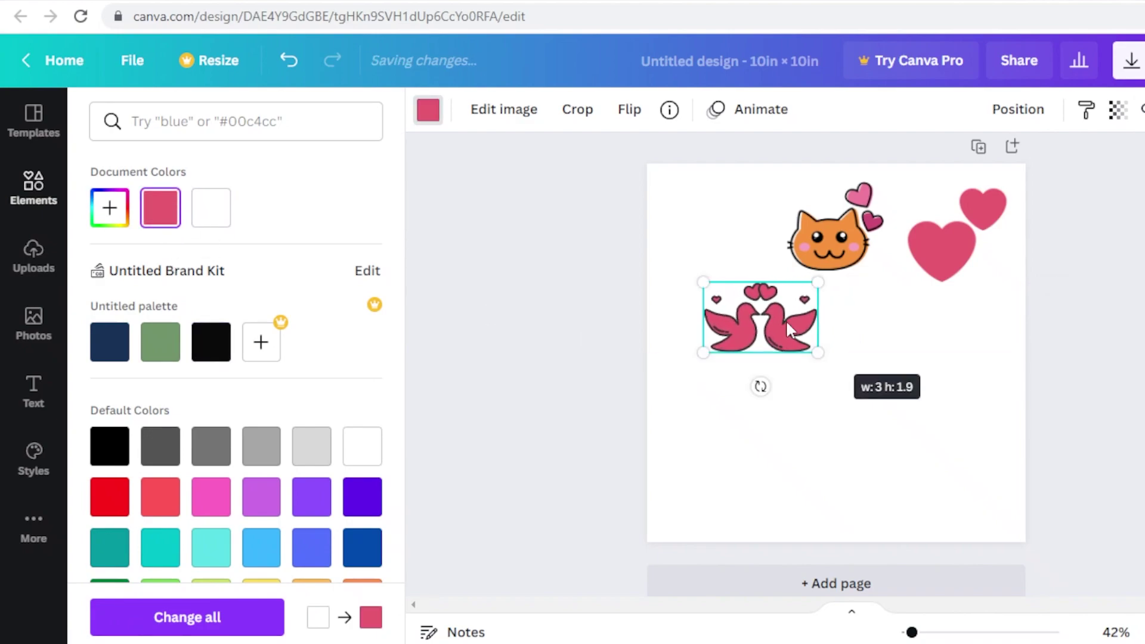
left_click_drag(752, 313, 714, 227)
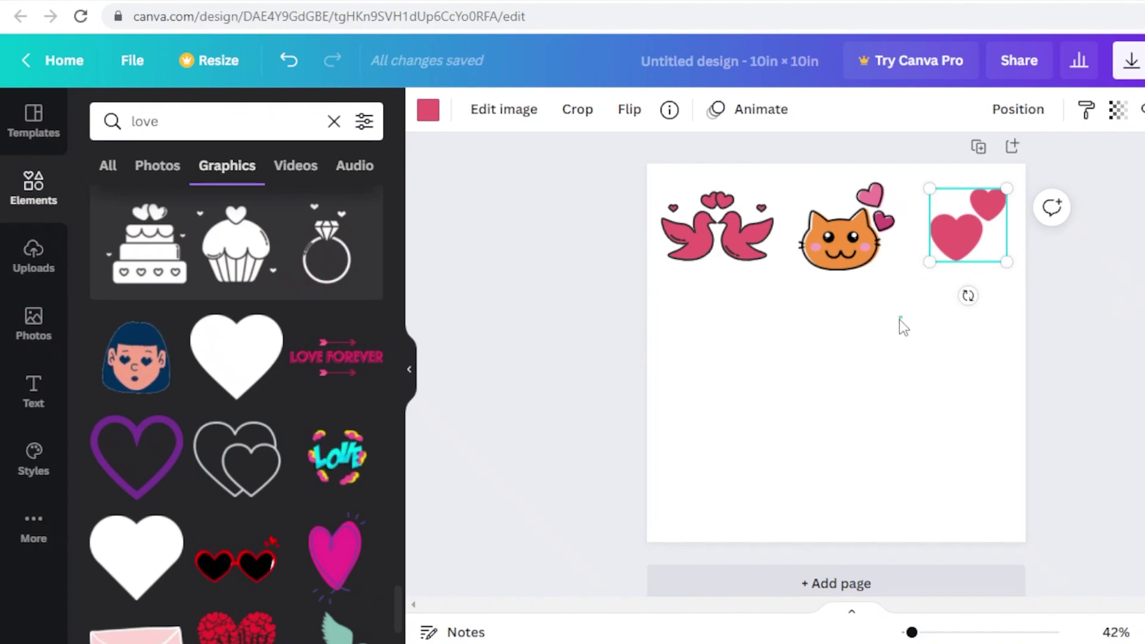
left_click(902, 325)
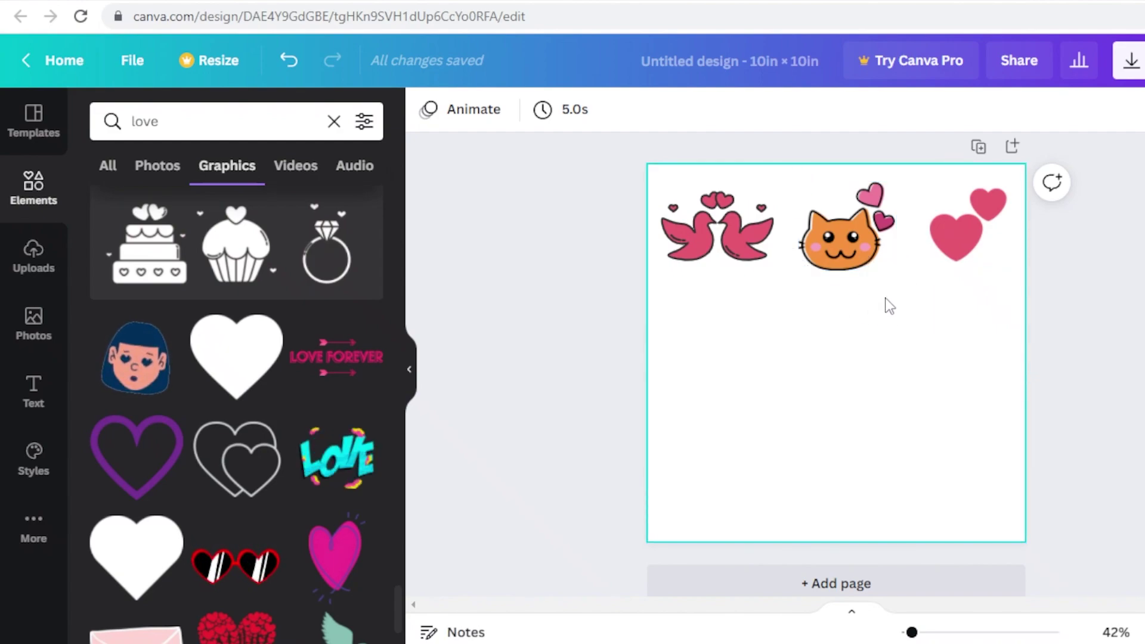
left_click(881, 245)
left_click_drag(881, 245, 887, 245)
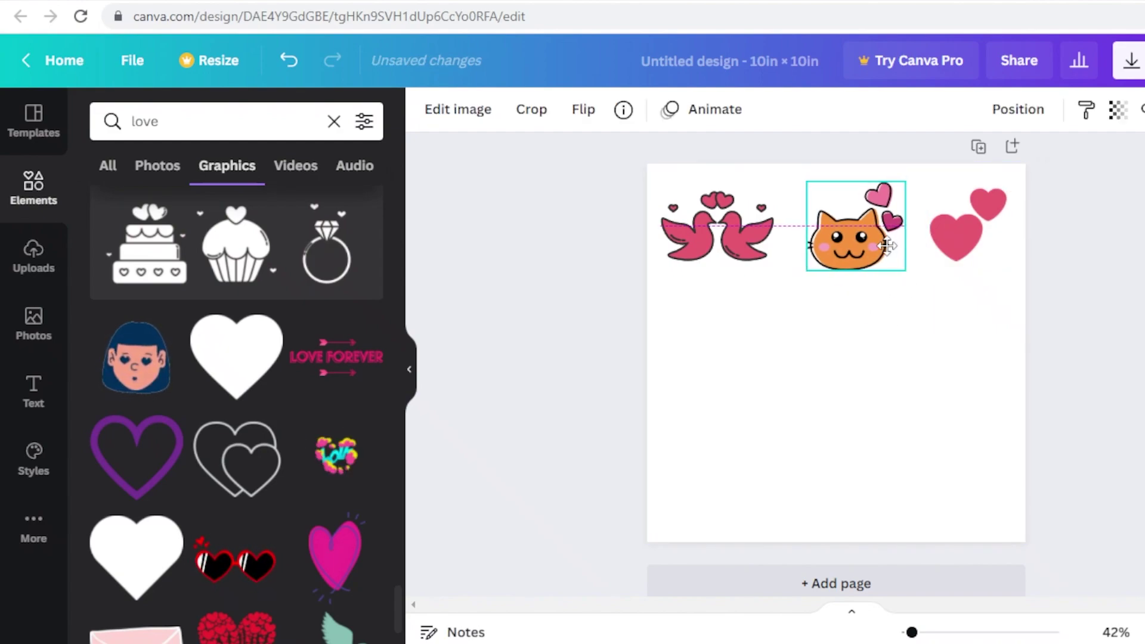
left_click(857, 302)
scroll(201, 366, "down", 3)
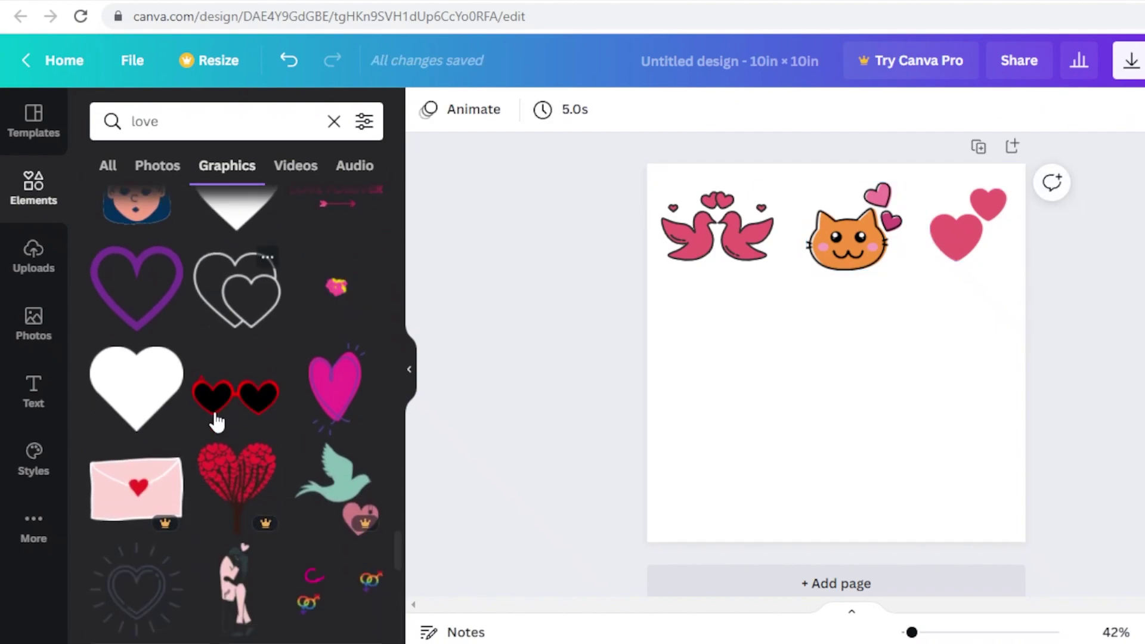
scroll(102, 488, "up", 6)
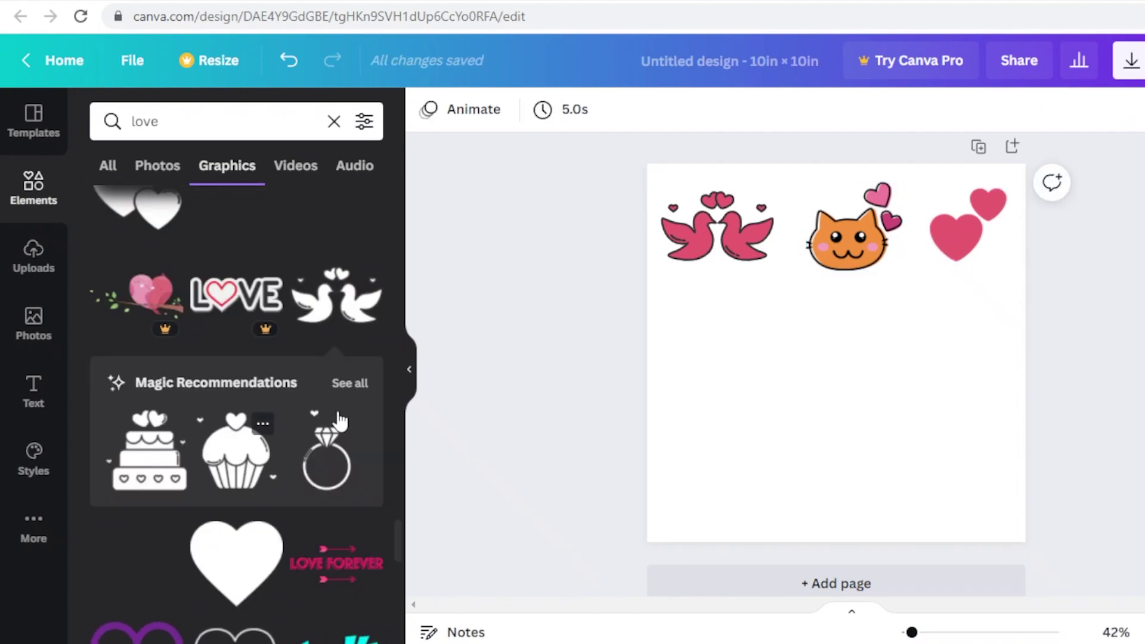
left_click(343, 395)
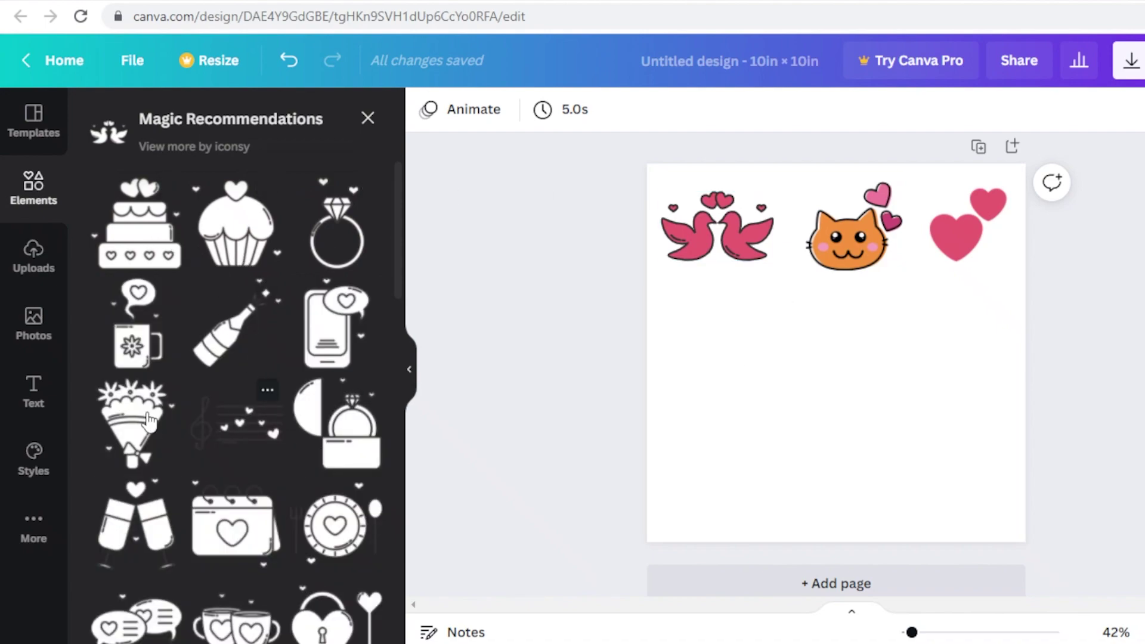
Step: Add the heart love-letter graphic, shrink it and place it near the right edge
scroll(337, 440, "down", 10)
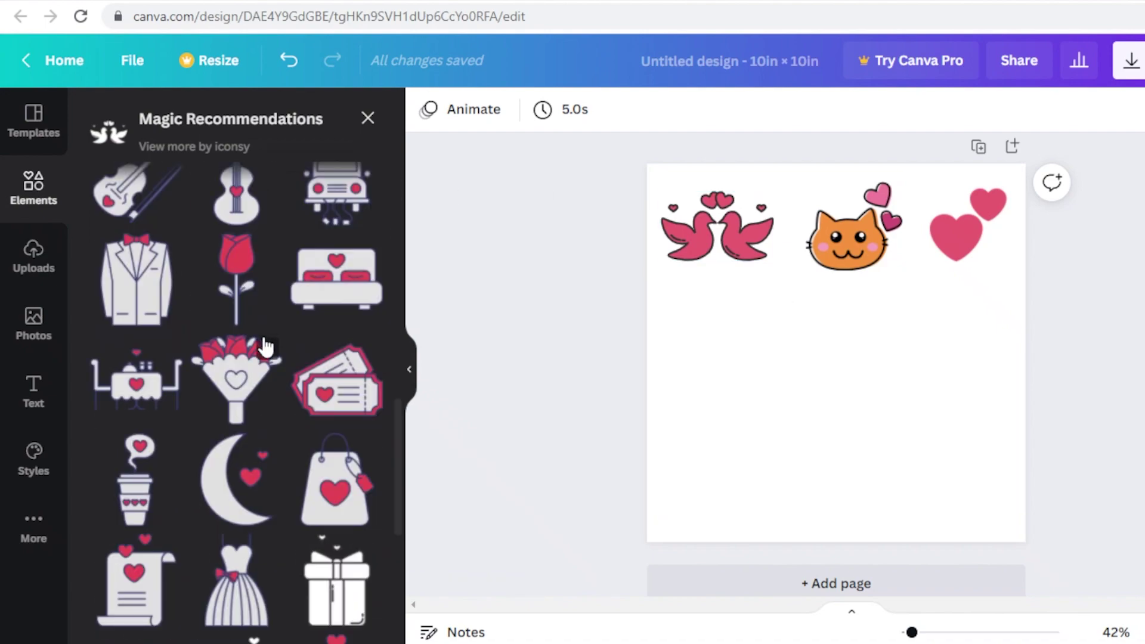
scroll(260, 369, "up", 6)
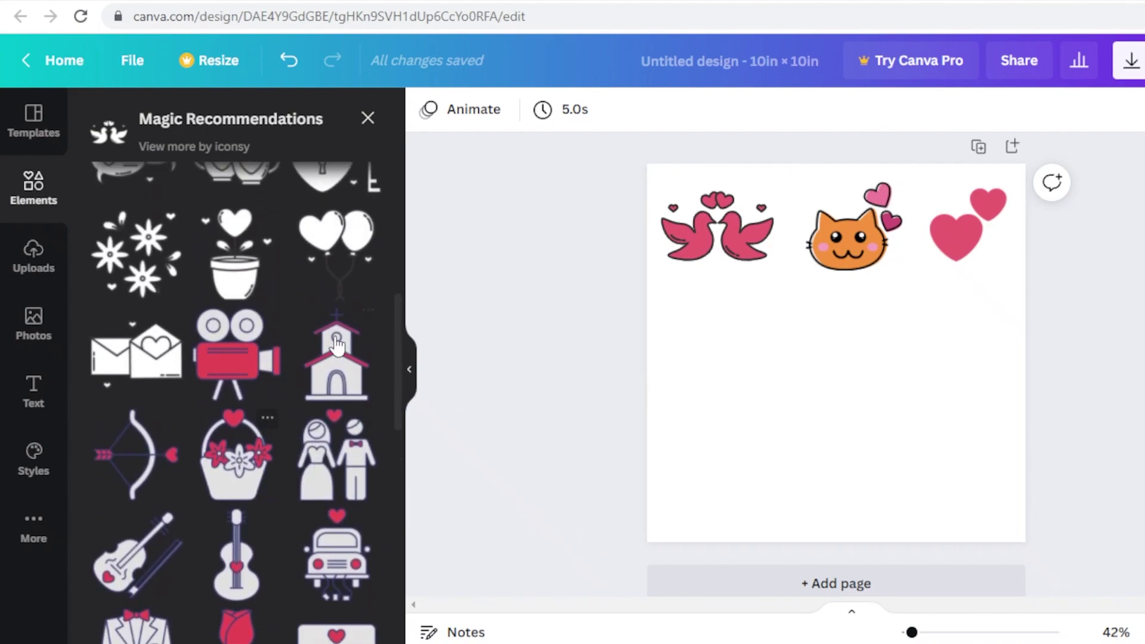
scroll(322, 358, "up", 9)
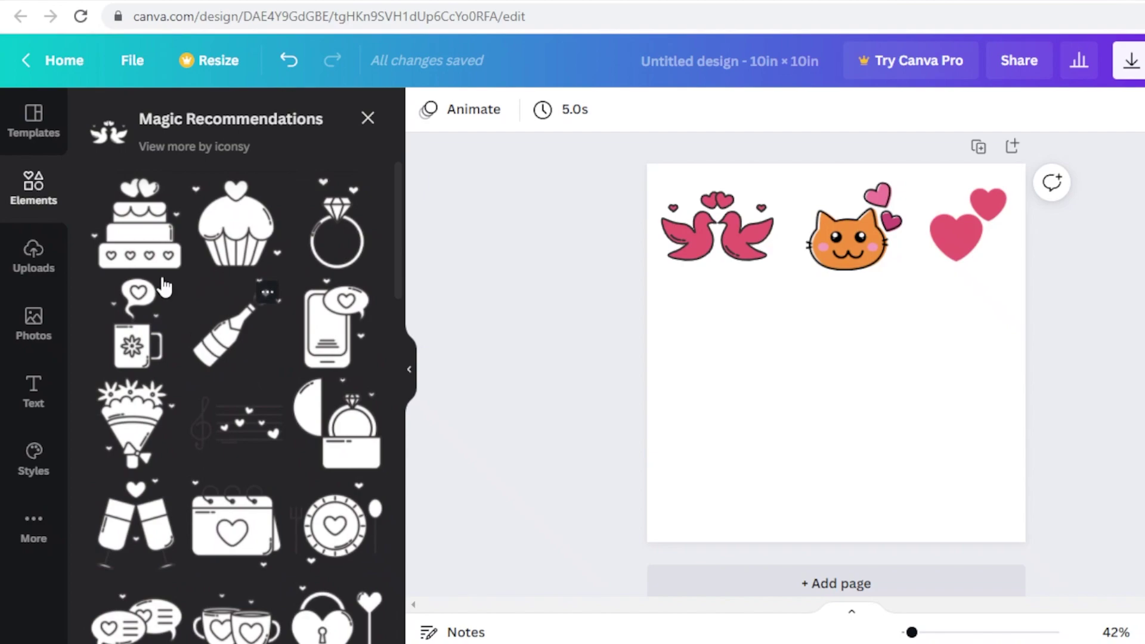
scroll(164, 288, "down", 14)
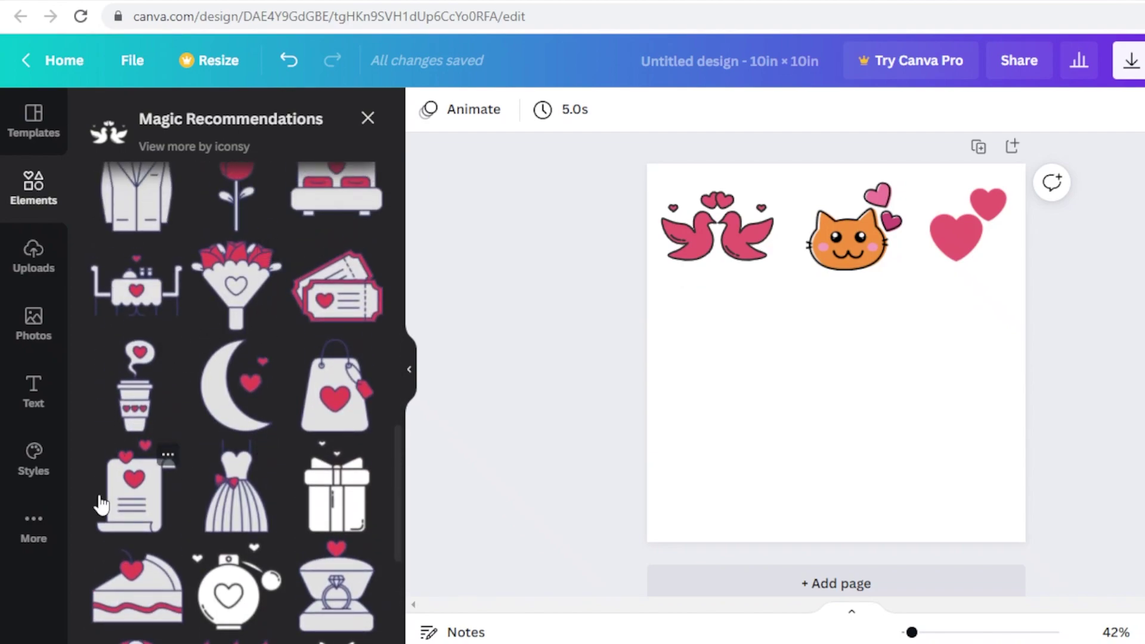
left_click(318, 493)
left_click_drag(805, 393, 933, 382)
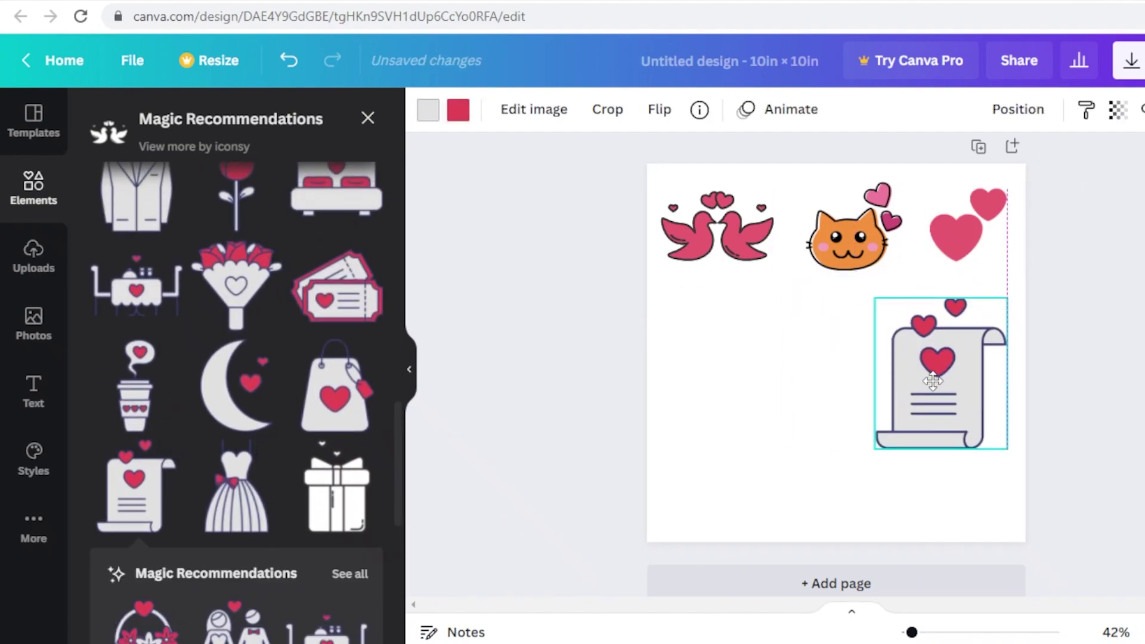
left_click_drag(875, 447, 919, 397)
left_click_drag(960, 352, 961, 376)
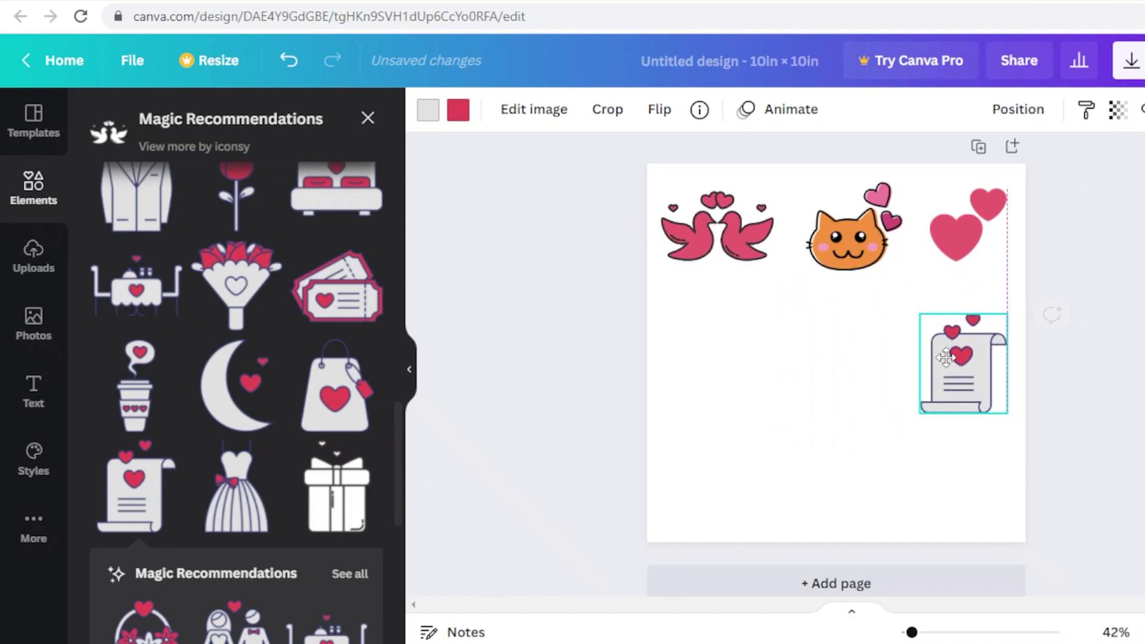
Step: Add the cake slice beside the letter and the coffee cup at the lower left
scroll(282, 463, "down", 2)
scroll(292, 360, "down", 8)
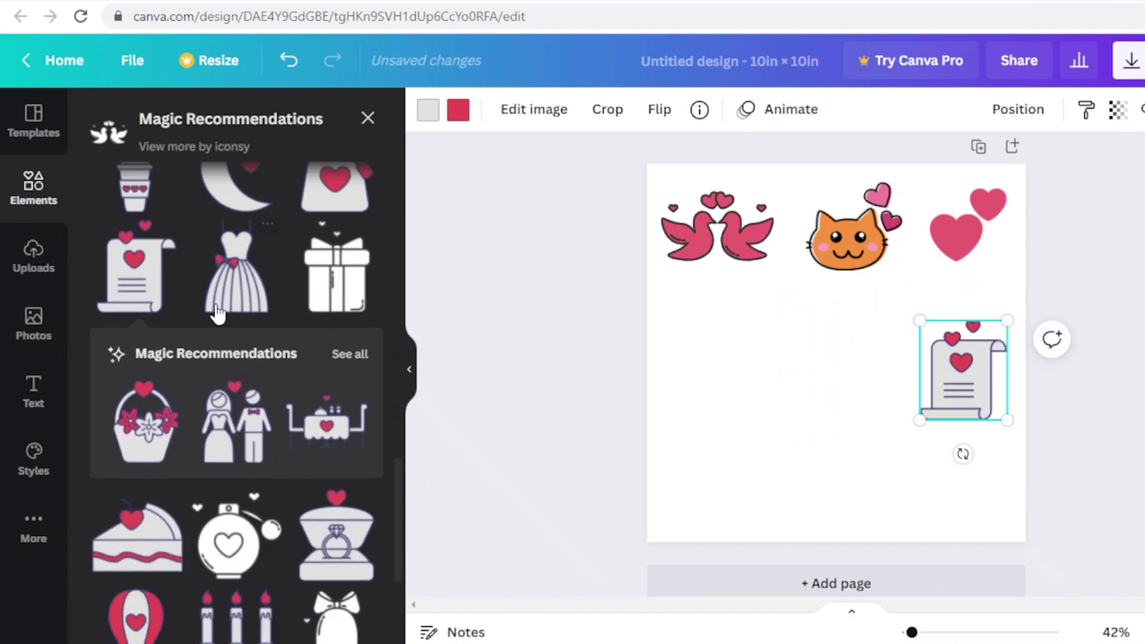
left_click(137, 286)
mouse_move(857, 366)
left_mouse_down()
mouse_move(829, 373)
mouse_move(853, 374)
mouse_move(840, 373)
left_mouse_up()
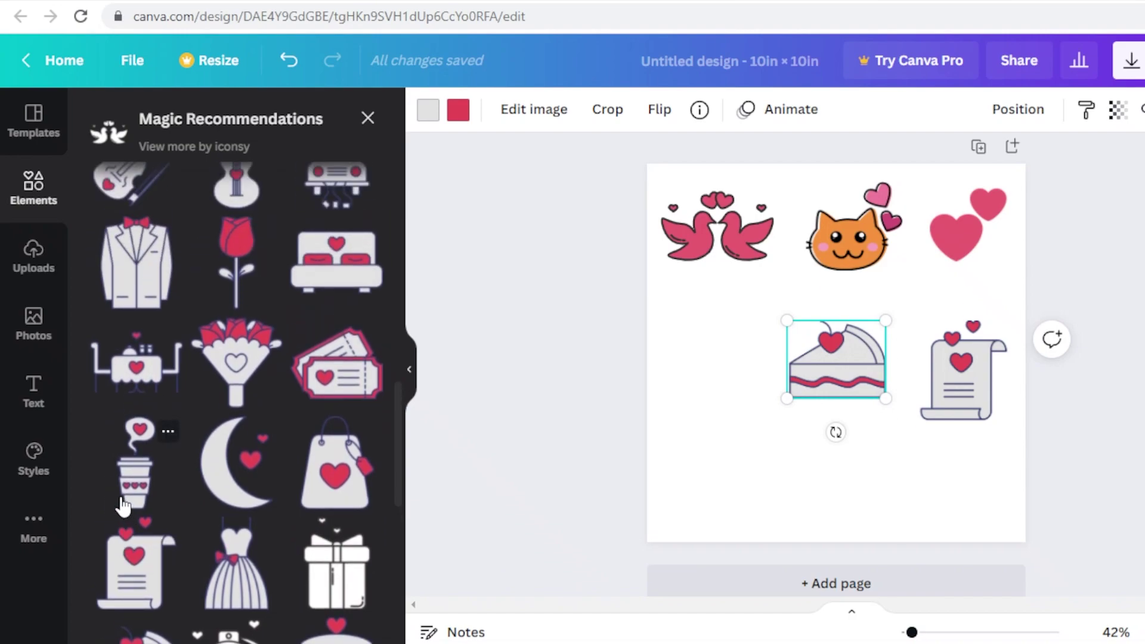
left_click(125, 507)
left_click_drag(847, 358, 856, 462)
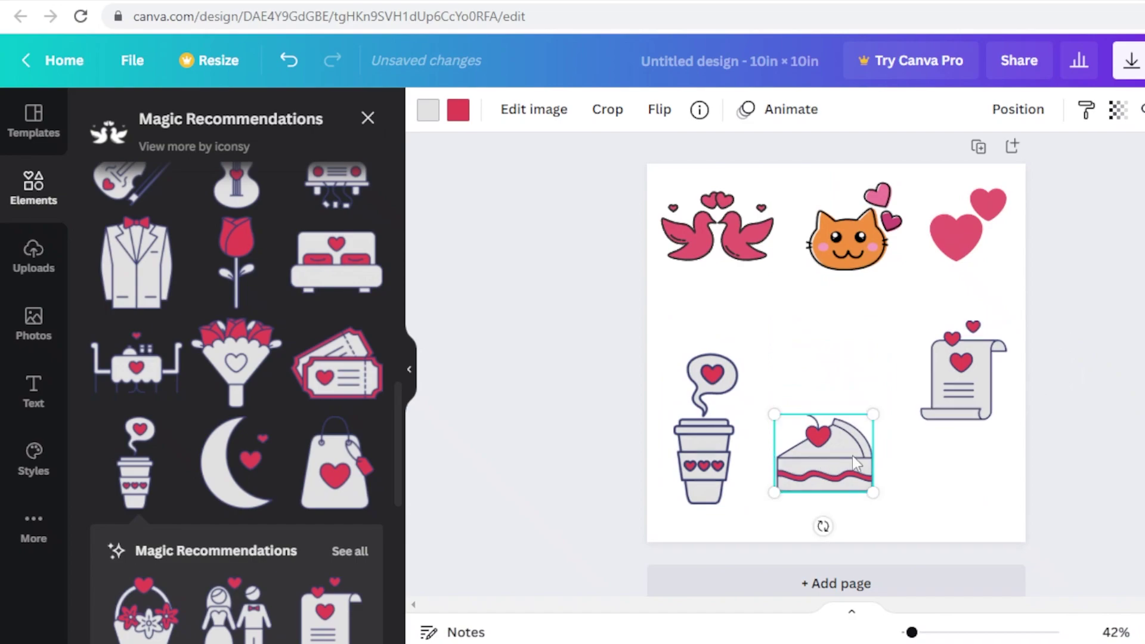
Step: Move the letter into the bottom row, the cat to mid-page, and centre the cake
left_click_drag(980, 362, 980, 433)
left_click_drag(841, 247, 841, 320)
left_click_drag(841, 444, 844, 434)
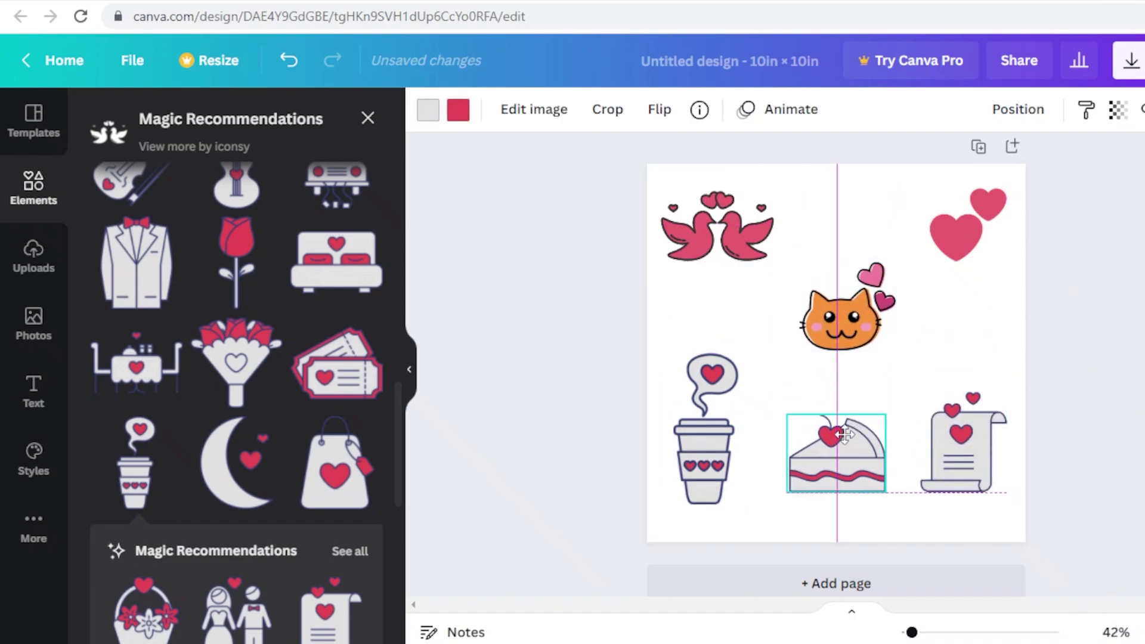
left_click(956, 253)
left_click(687, 328)
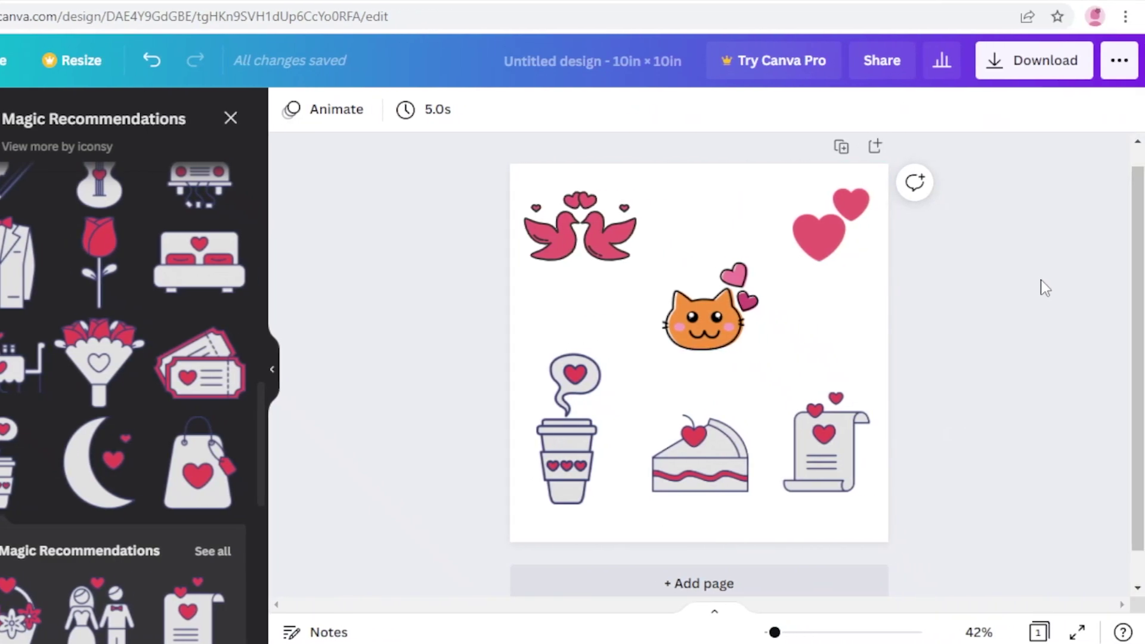
Step: Download the design as a PDF Standard file
left_click(1025, 81)
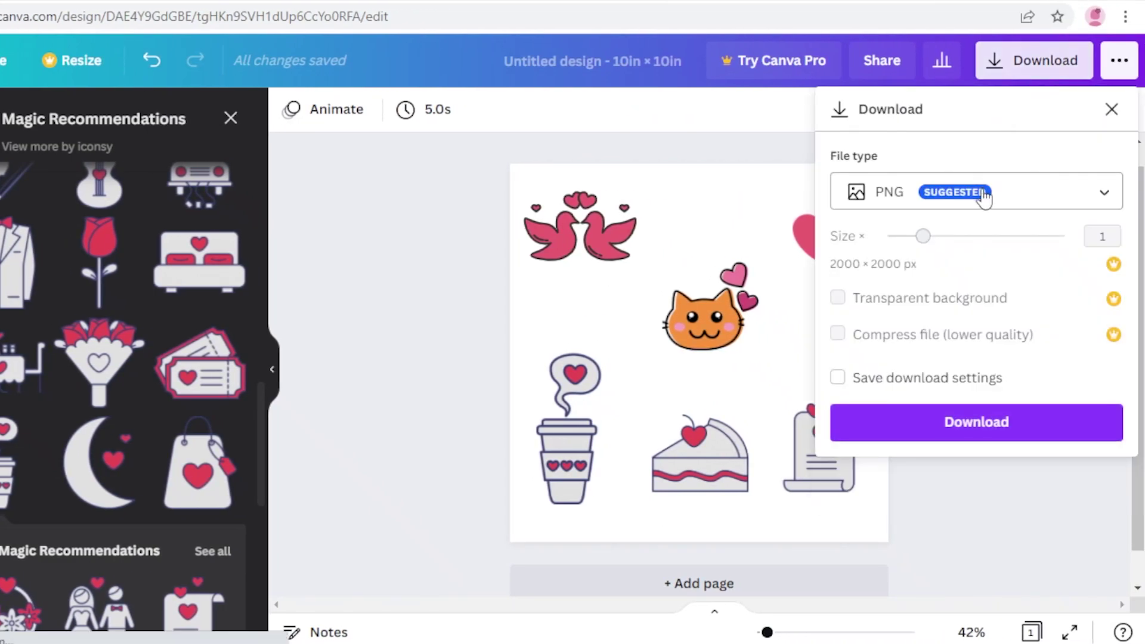
left_click(983, 197)
left_click(961, 298)
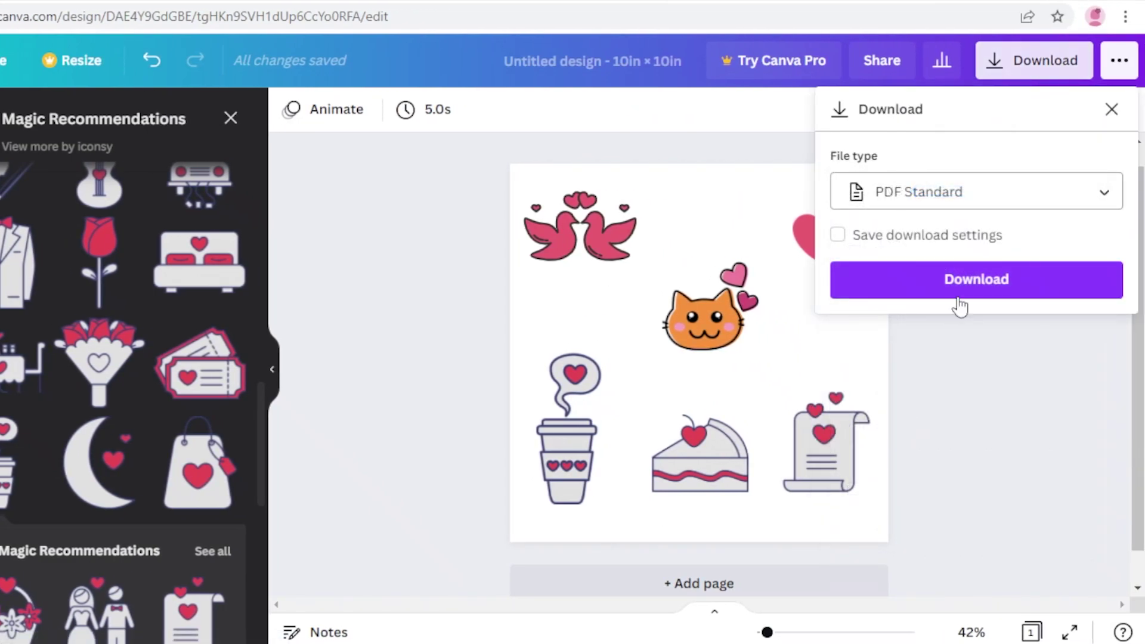
left_click(963, 291)
Step: Download the design again as a JPG image
left_click(1018, 72)
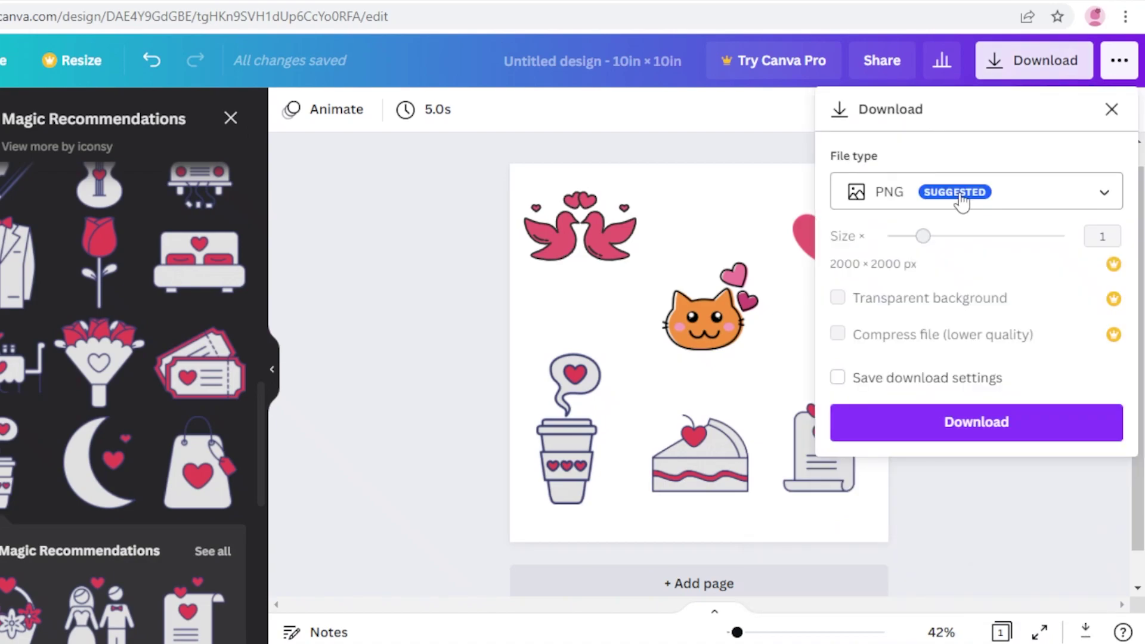
left_click(960, 200)
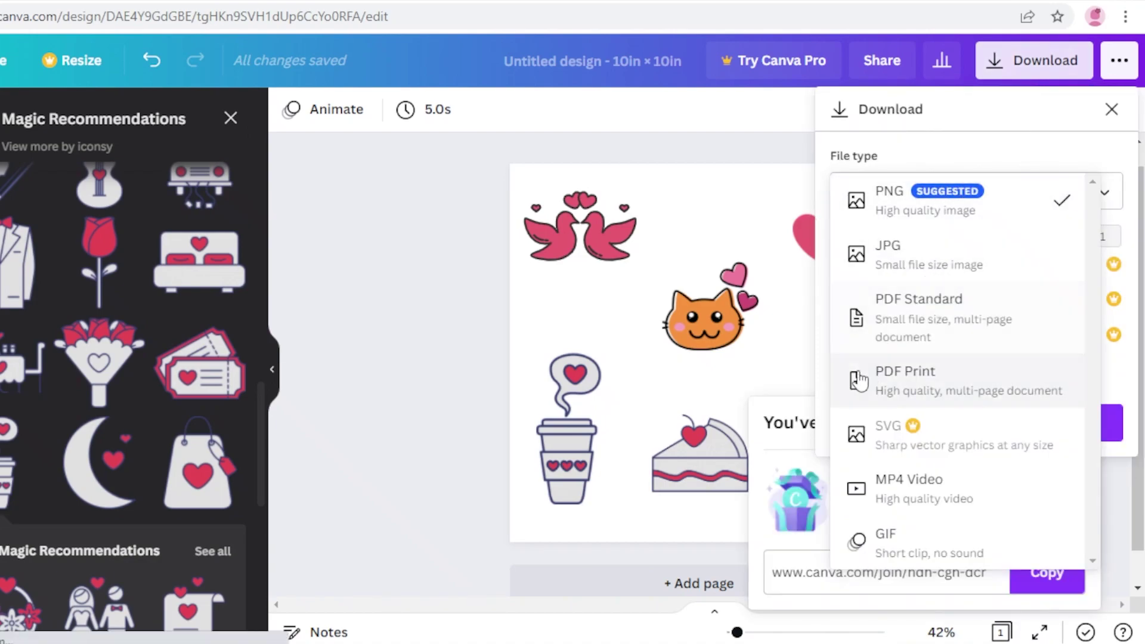
left_click(978, 258)
left_click(934, 427)
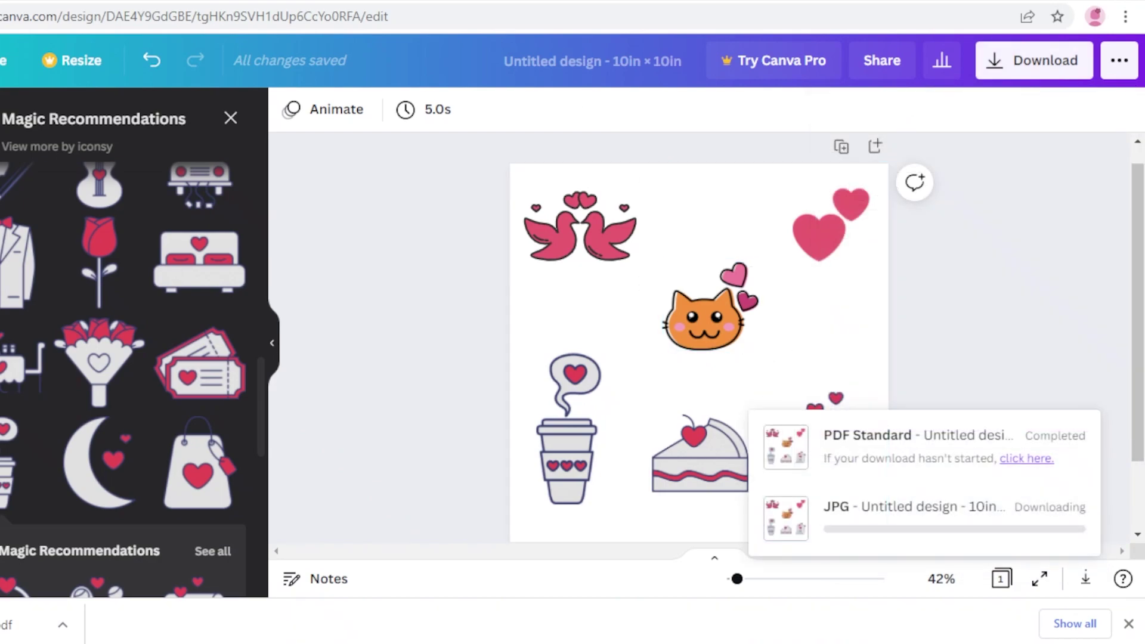
left_click(692, 3)
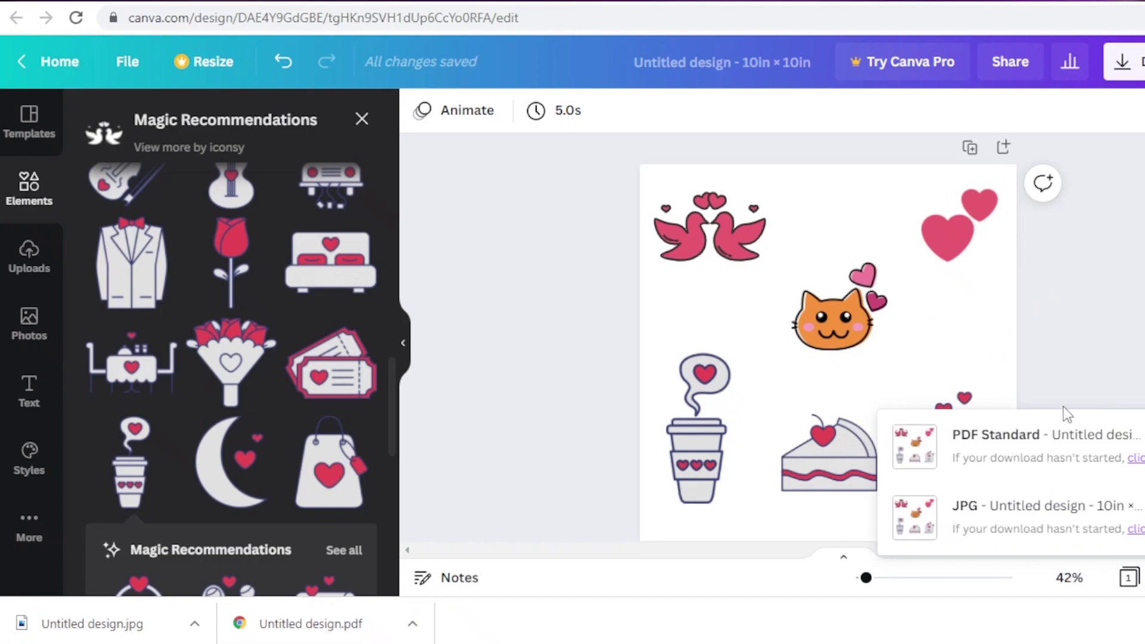
Step: Rerun the STICKERS search in Printful and start designing the Kiss Cut Sticker Sheet
left_click(1086, 349)
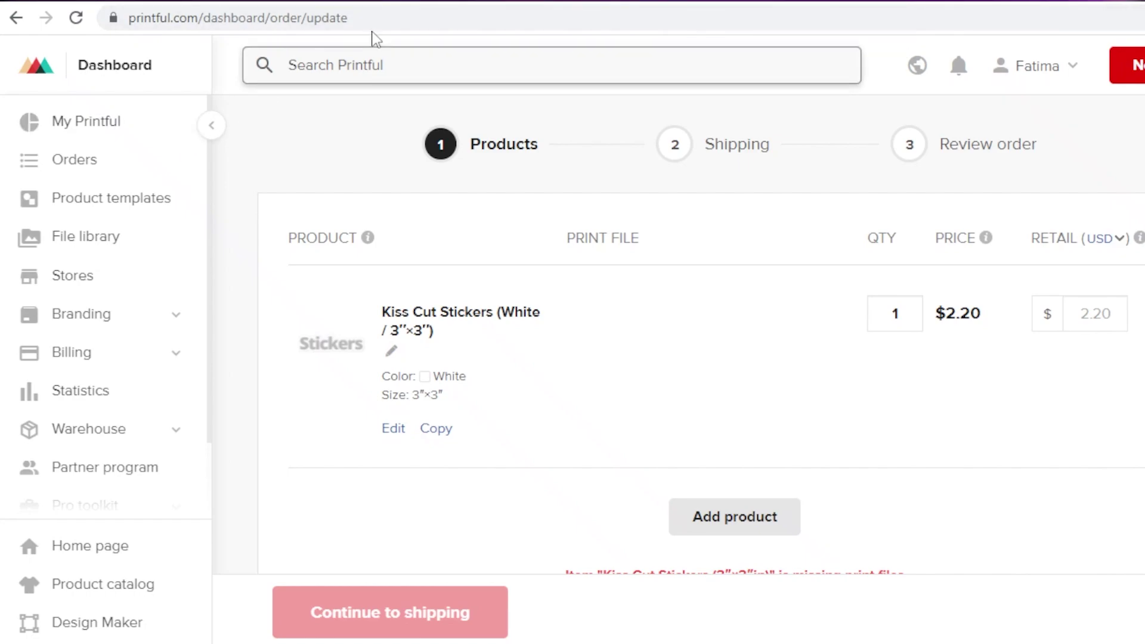
left_click(479, 64)
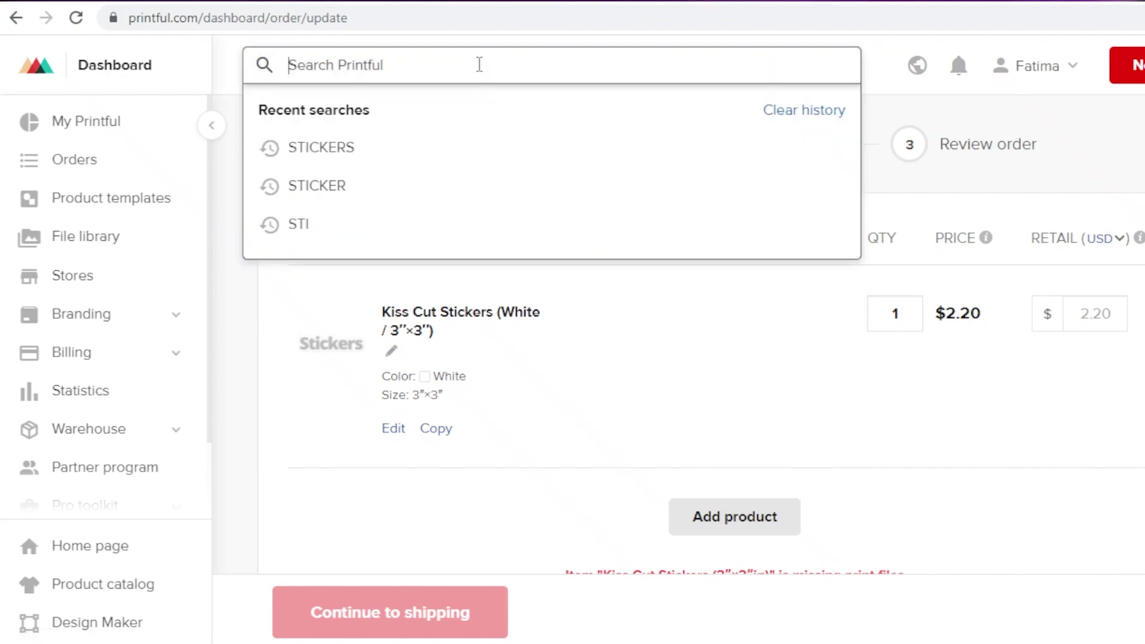
left_click(352, 147)
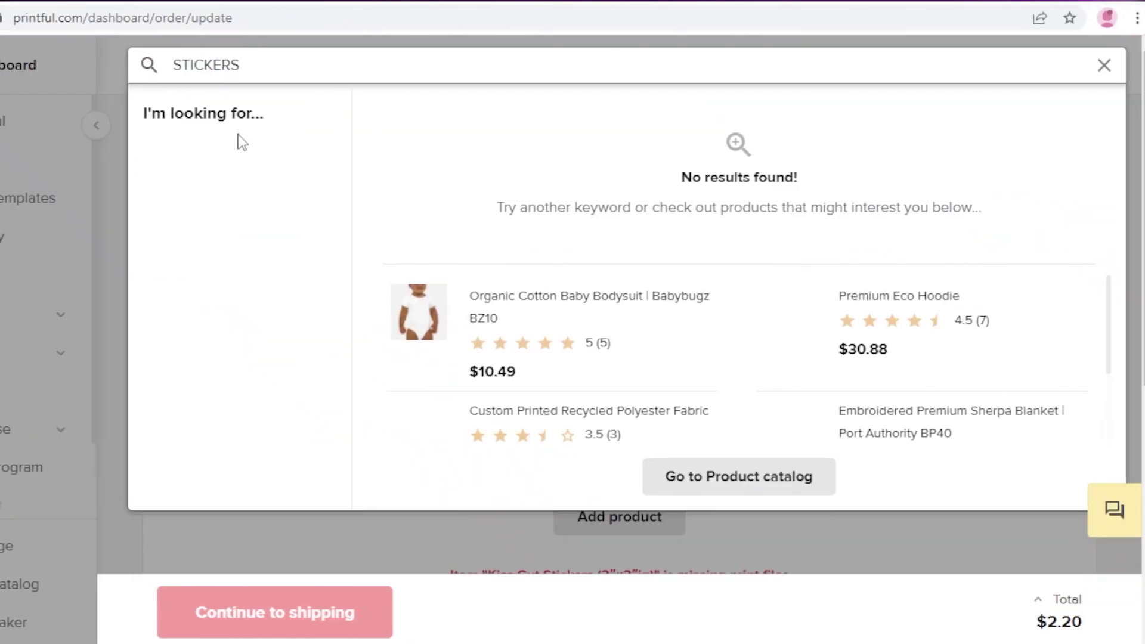
scroll(769, 292, "down", 2)
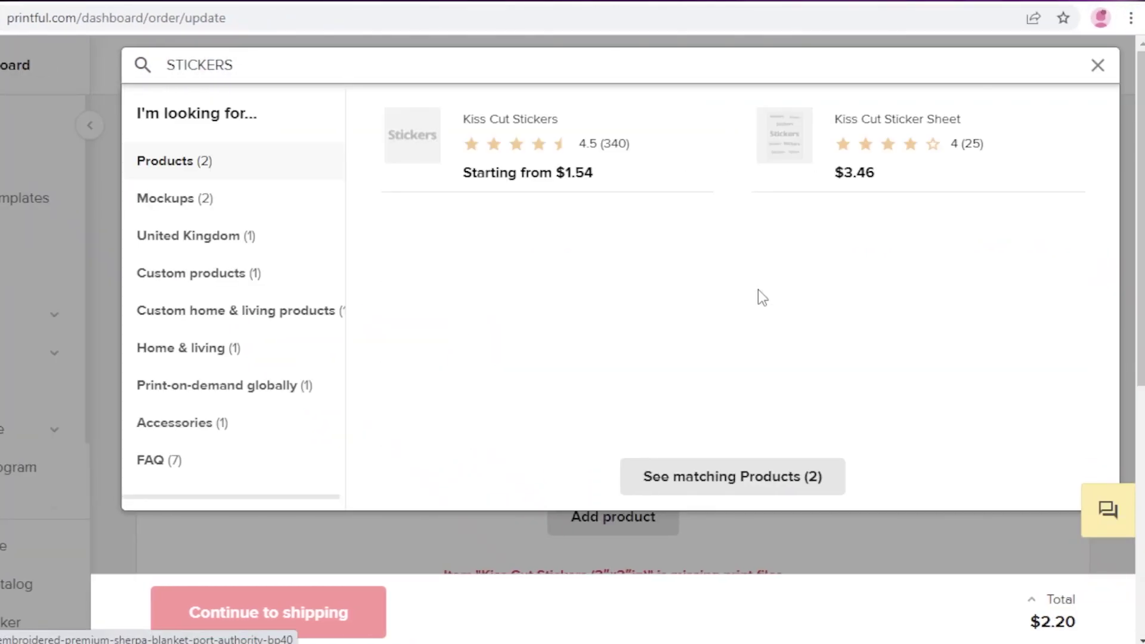
scroll(757, 288, "down", 2)
scroll(541, 125, "up", 2)
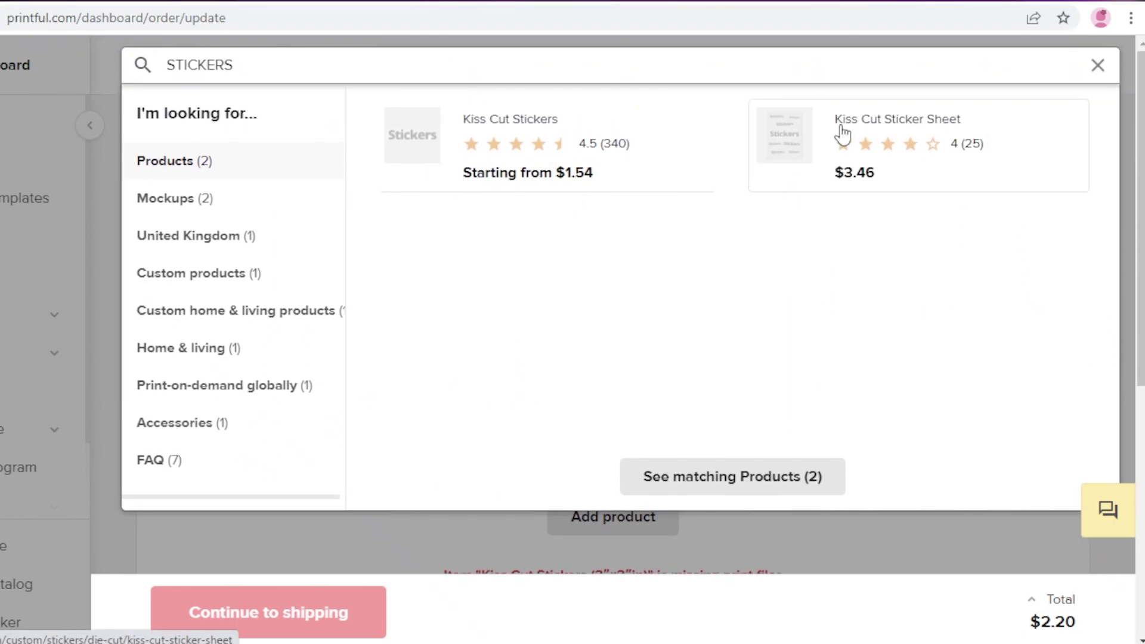
left_click(862, 130)
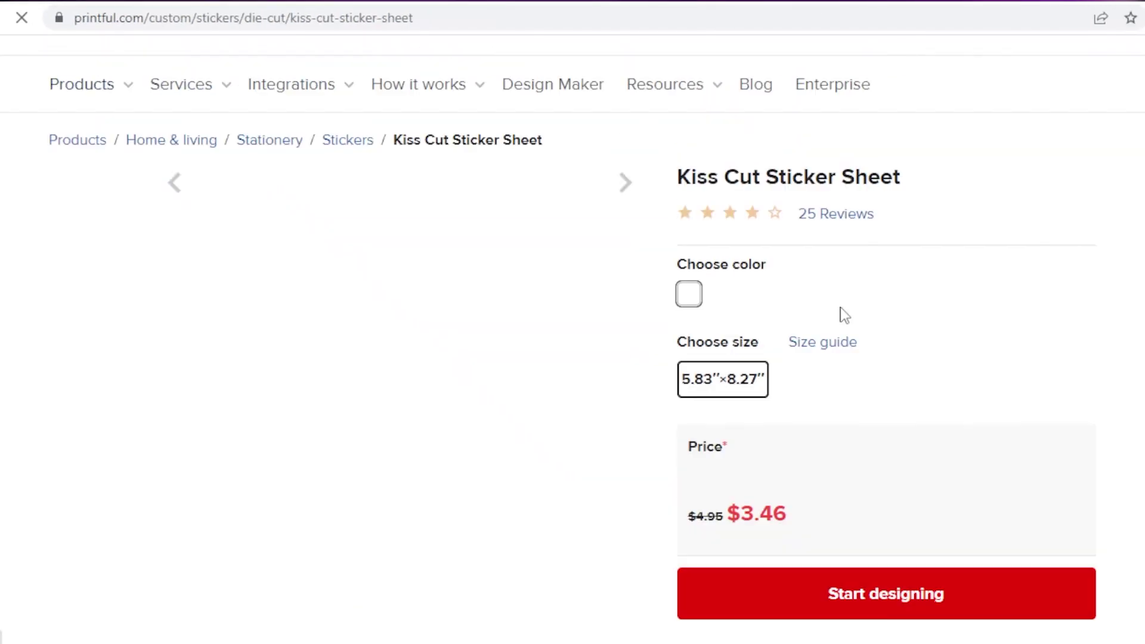
scroll(840, 325, "down", 2)
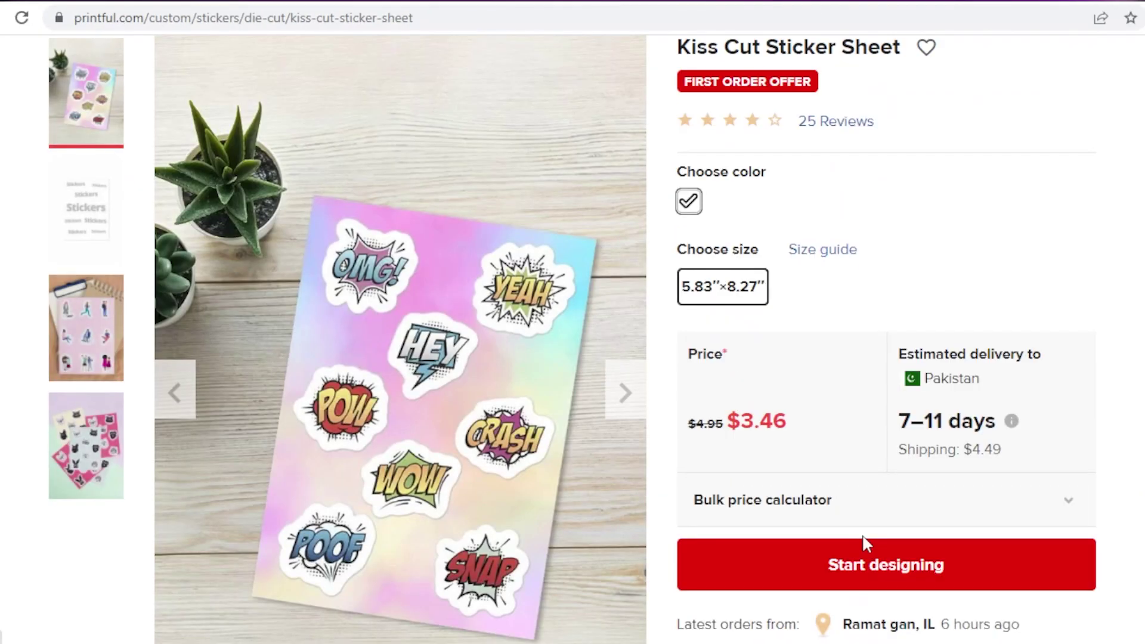
left_click(858, 564)
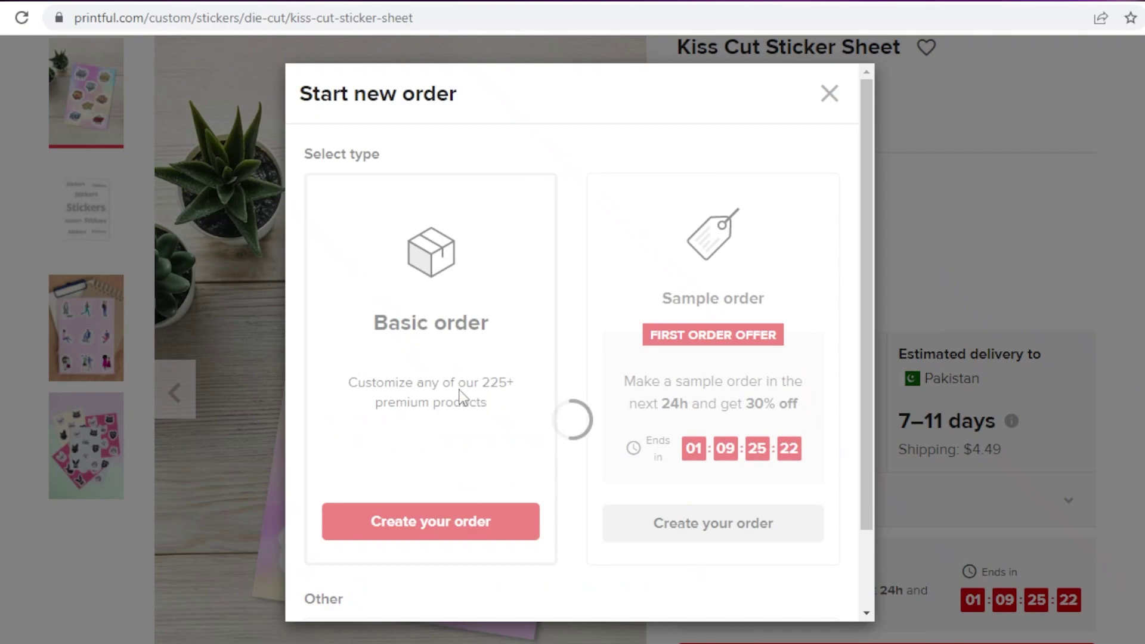
Step: Create a basic sticker sheet order and upload Untitled design.jpg from Downloads to the file library
left_click(457, 529)
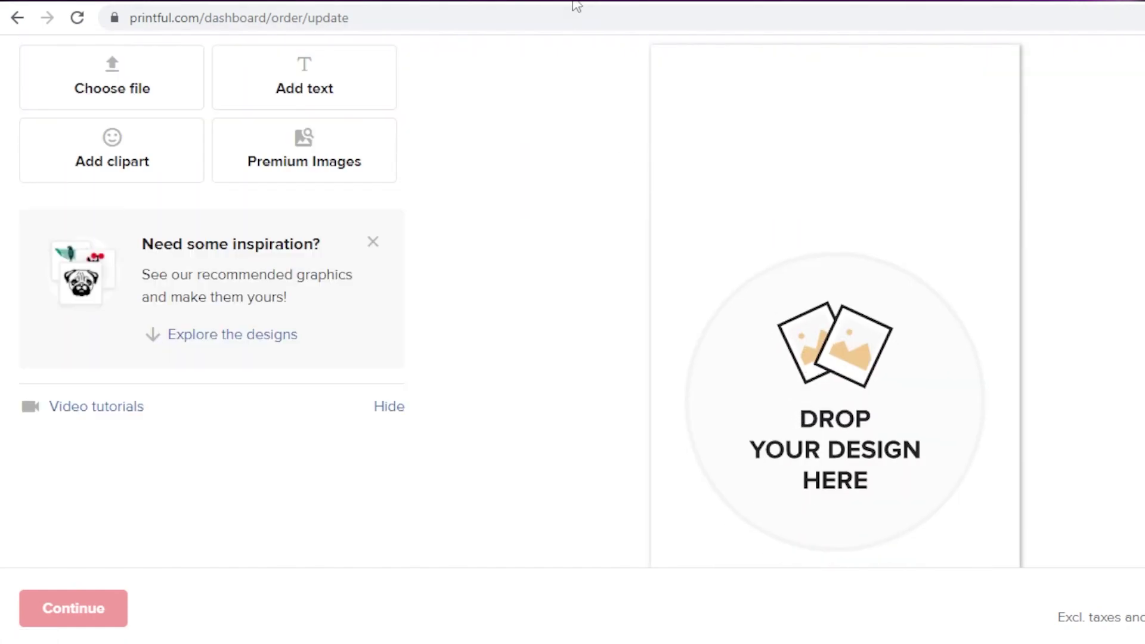
scroll(557, 253, "up", 3)
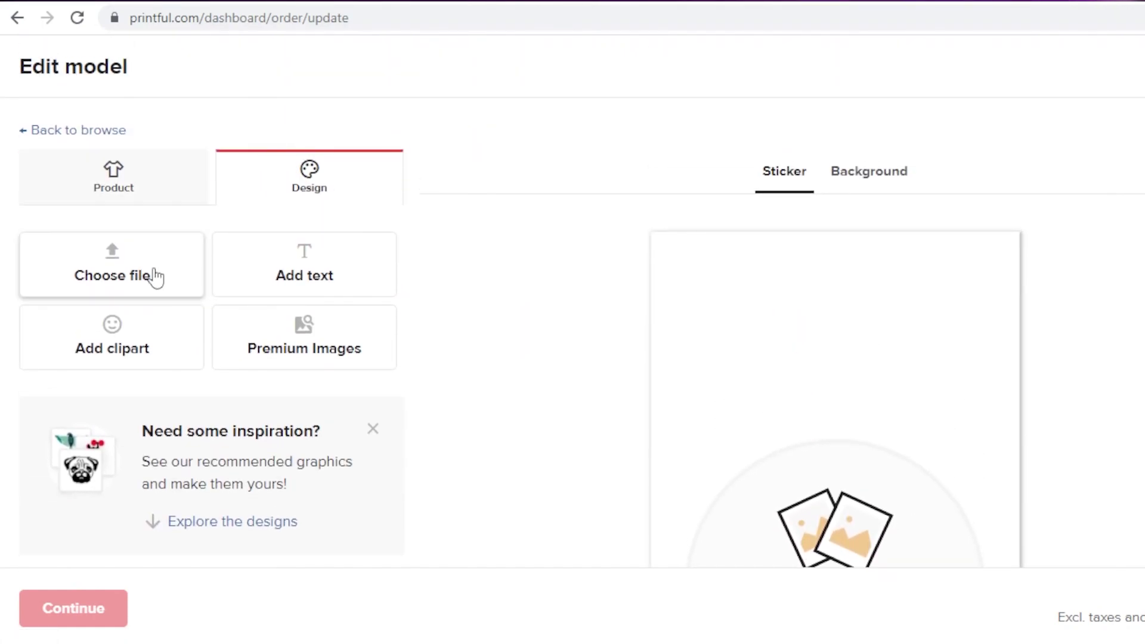
left_click(156, 277)
left_click(357, 427)
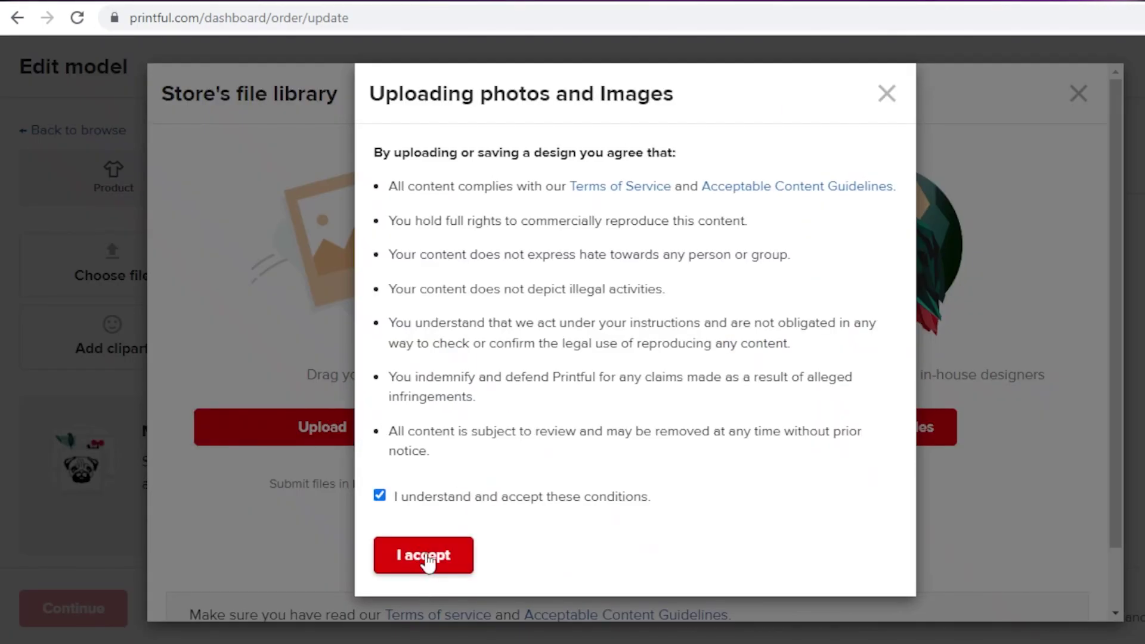
left_click(423, 555)
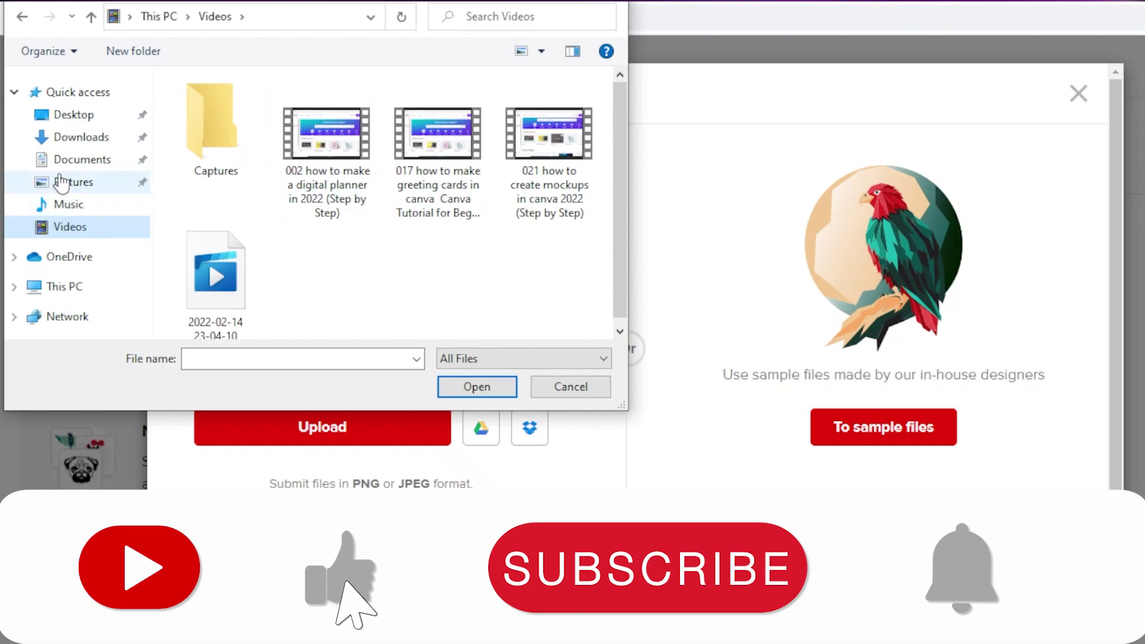
left_click(69, 139)
left_click(227, 131)
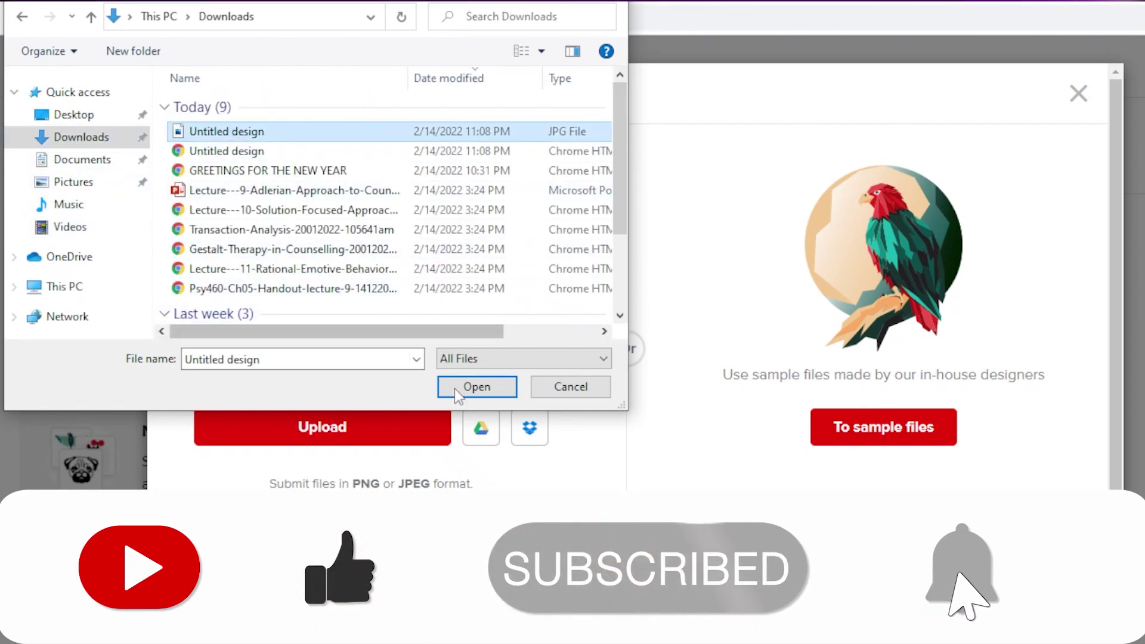
left_click(475, 388)
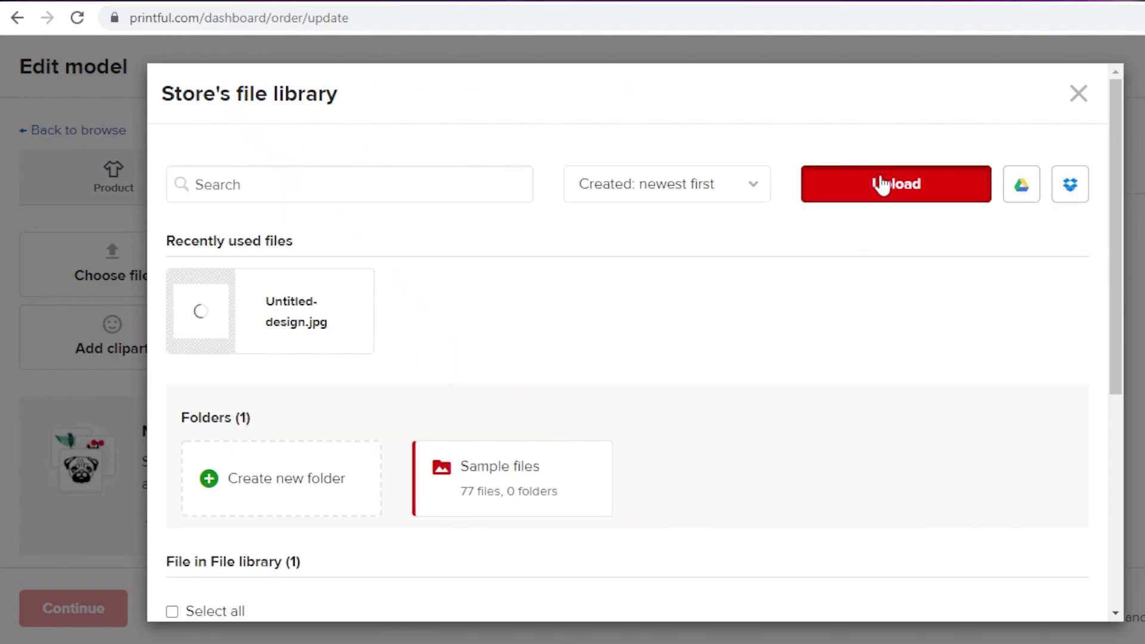
left_click(881, 179)
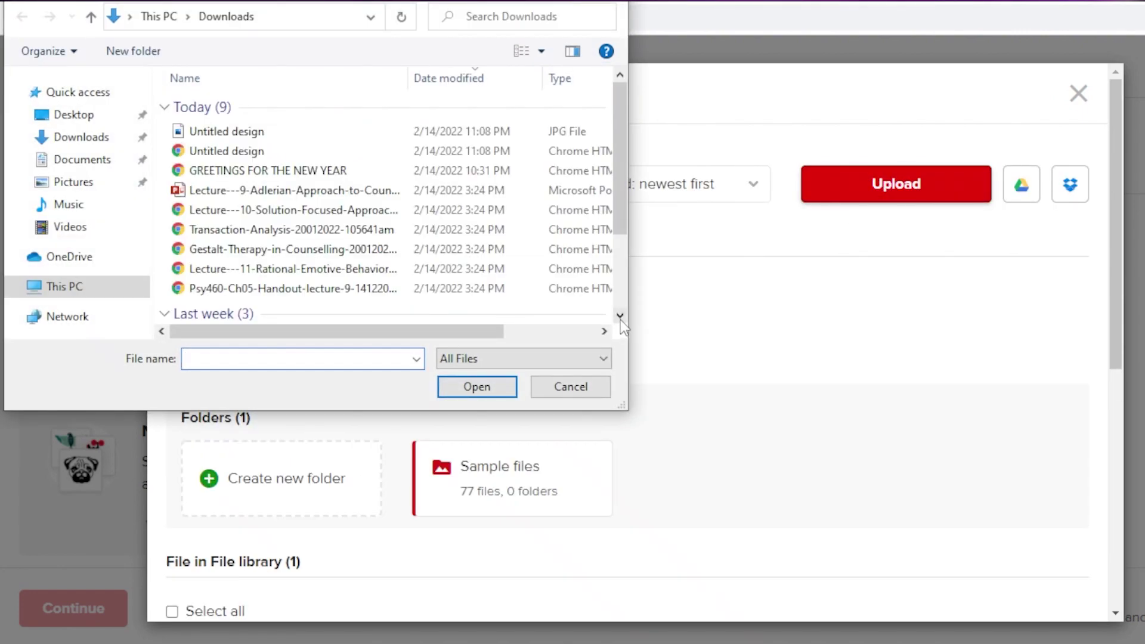
key("Escape")
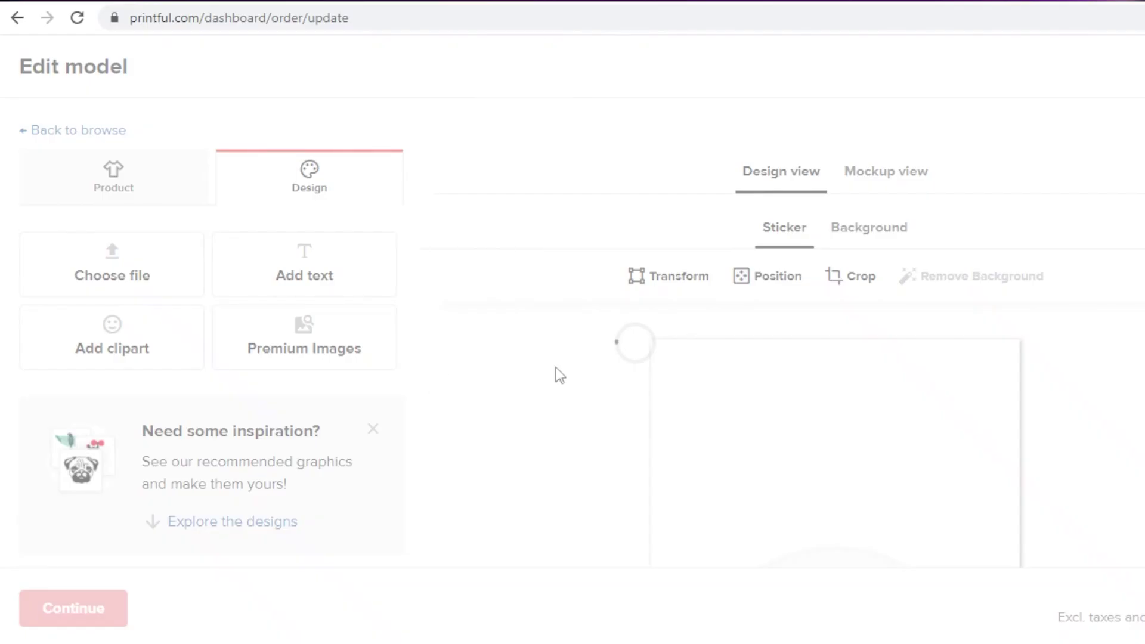
Step: Drag the love sticker design lower within the sticker sheet's print area
scroll(872, 356, "down", 4)
scroll(923, 325, "up", 1)
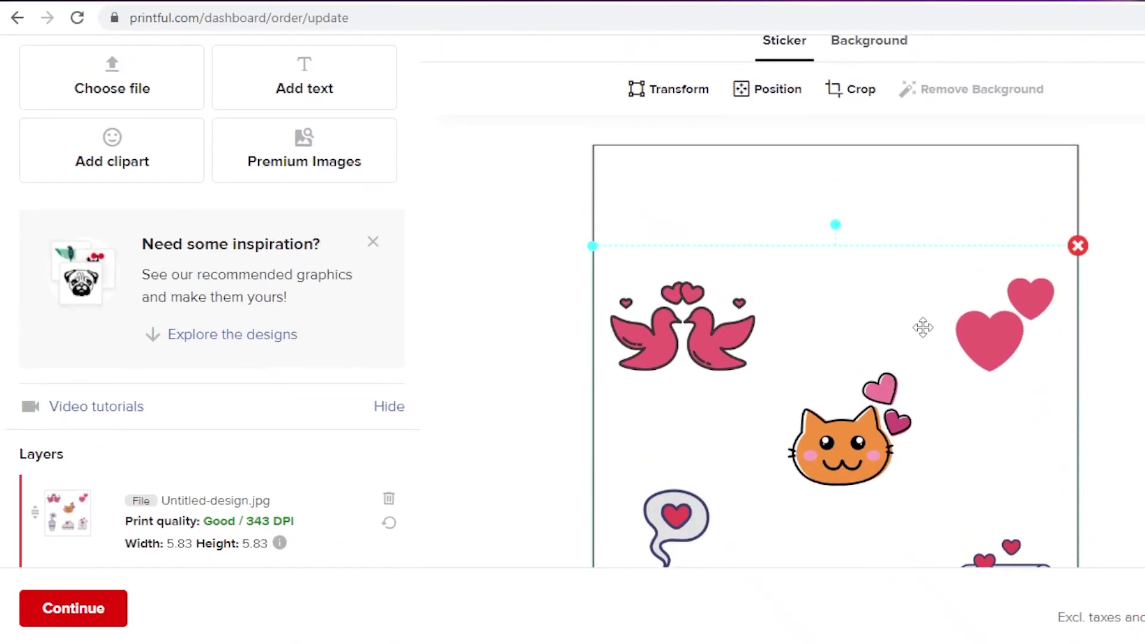
scroll(920, 324, "down", 4)
scroll(920, 325, "down", 2)
scroll(901, 266, "up", 5)
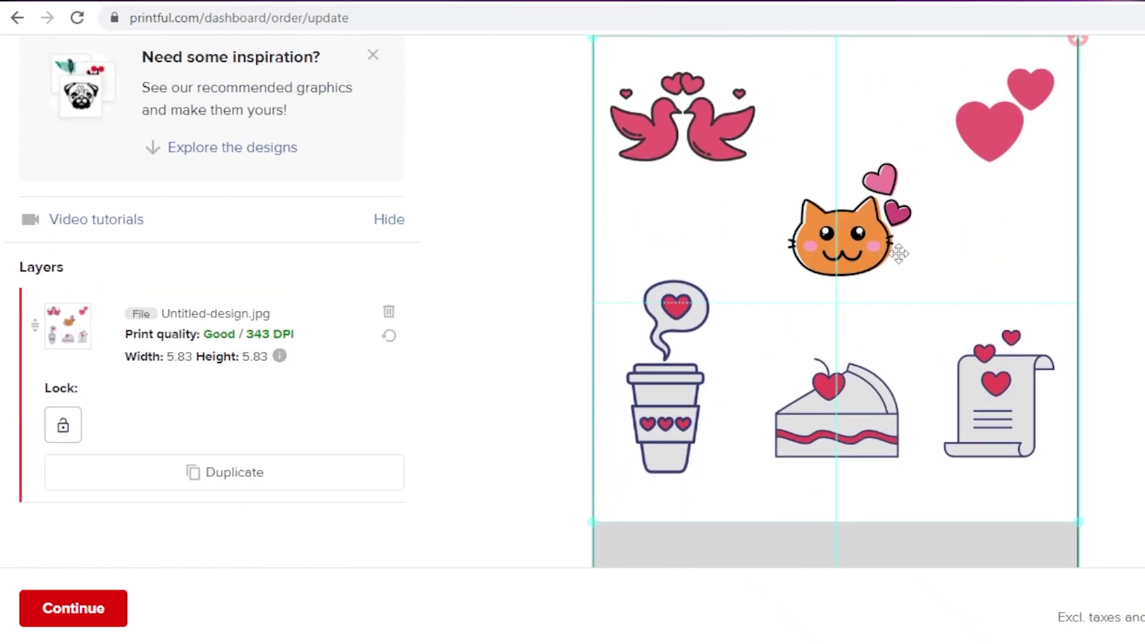
scroll(893, 283, "up", 1)
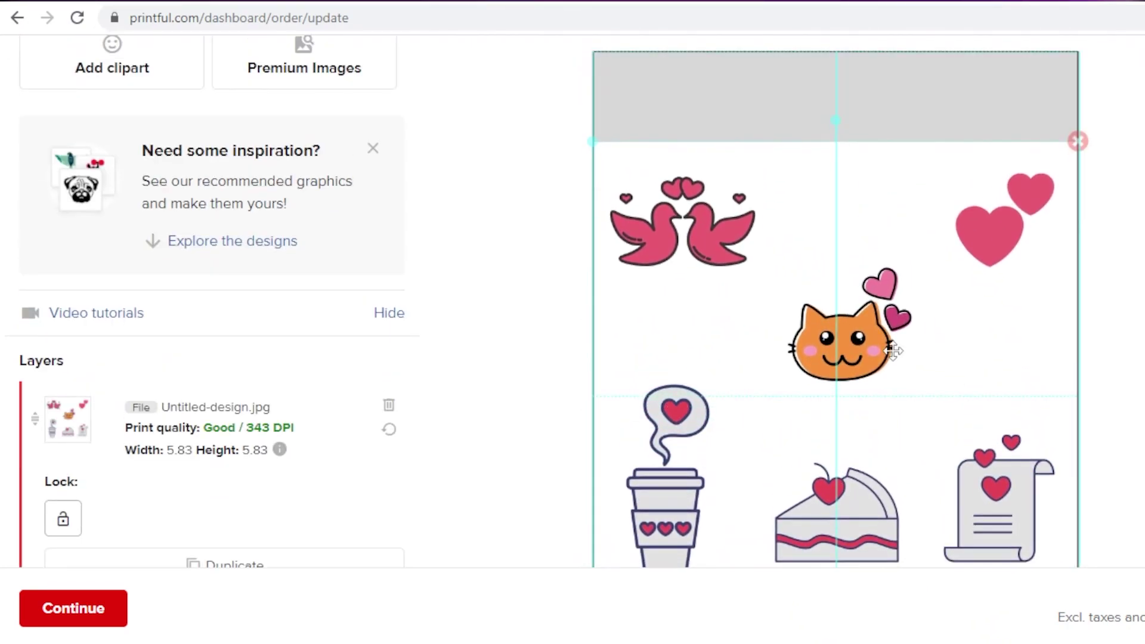
scroll(801, 250, "down", 5)
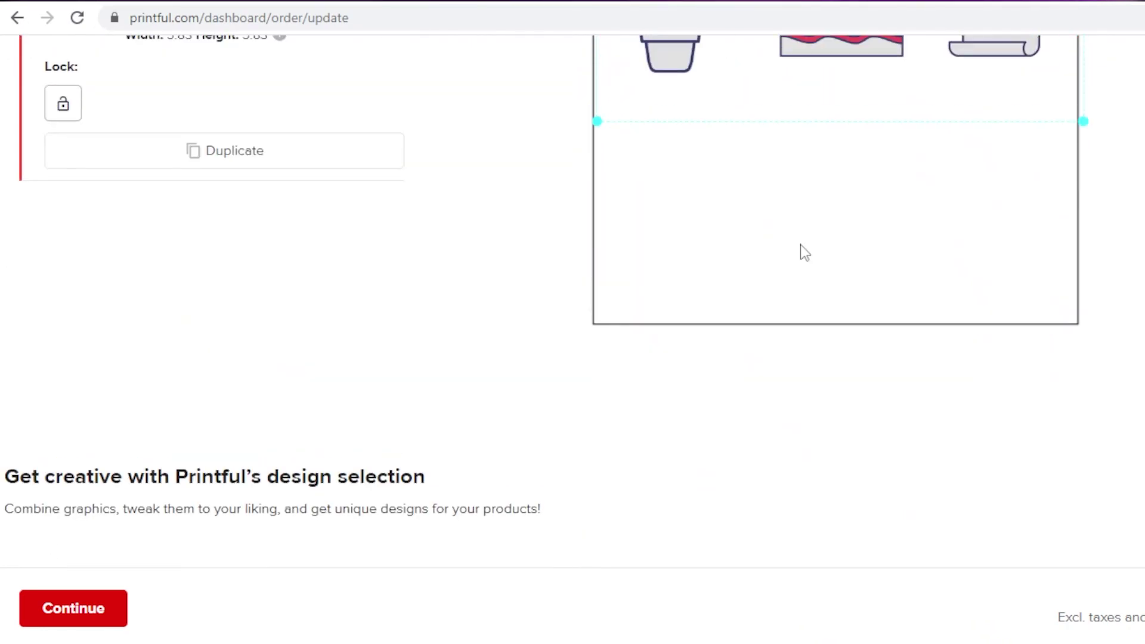
scroll(815, 470, "up", 5)
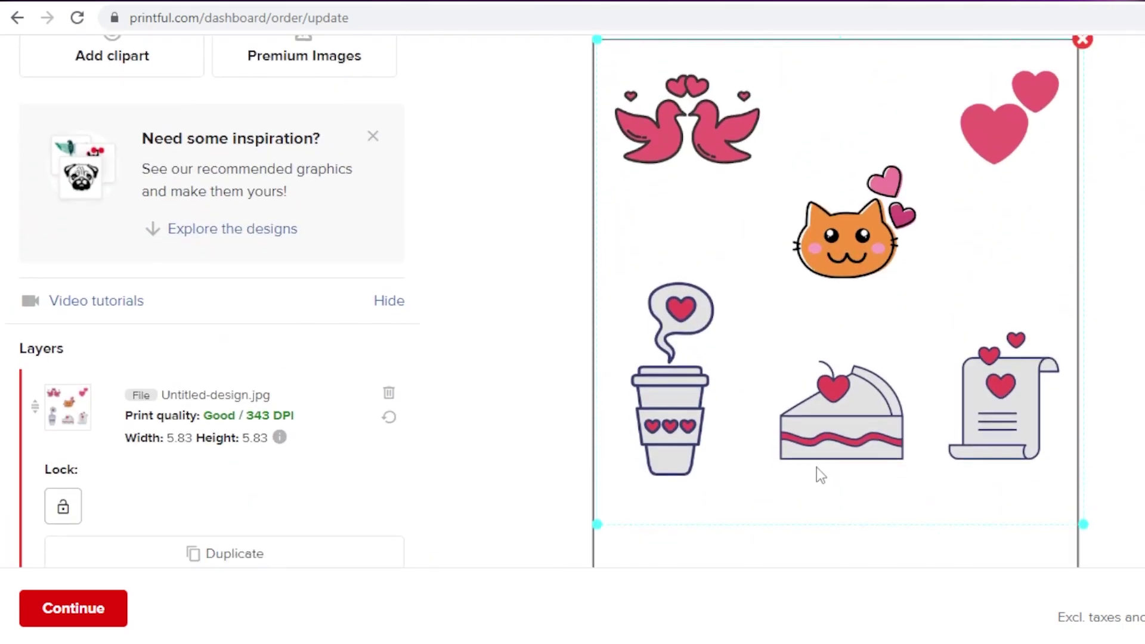
scroll(775, 328, "down", 5)
scroll(753, 320, "up", 5)
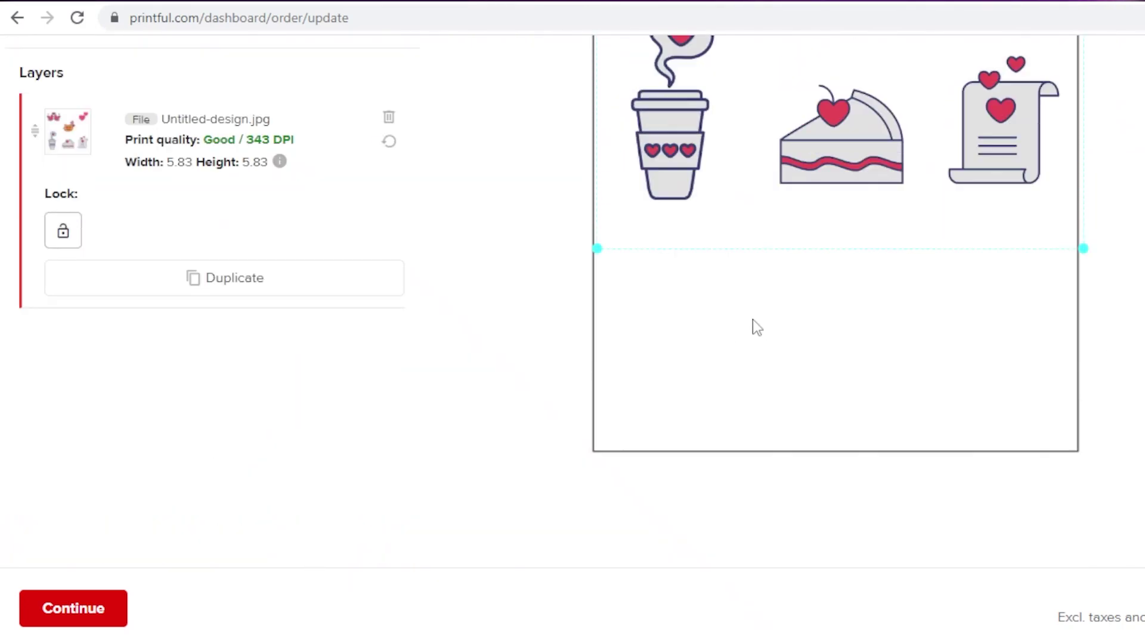
scroll(889, 310, "up", 3)
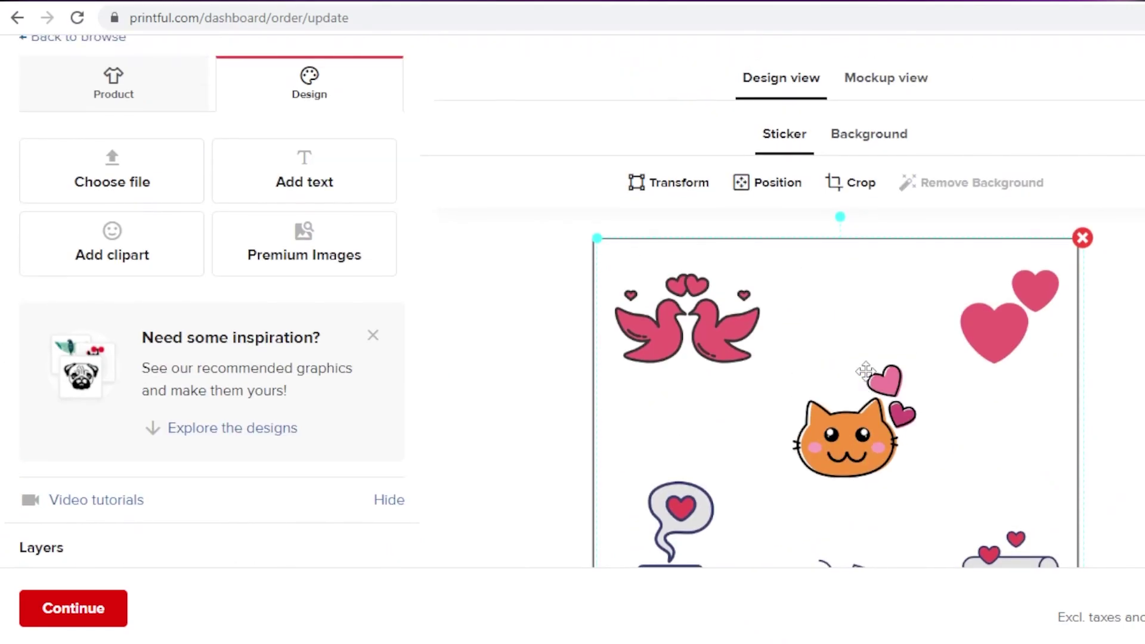
left_click_drag(864, 370, 859, 430)
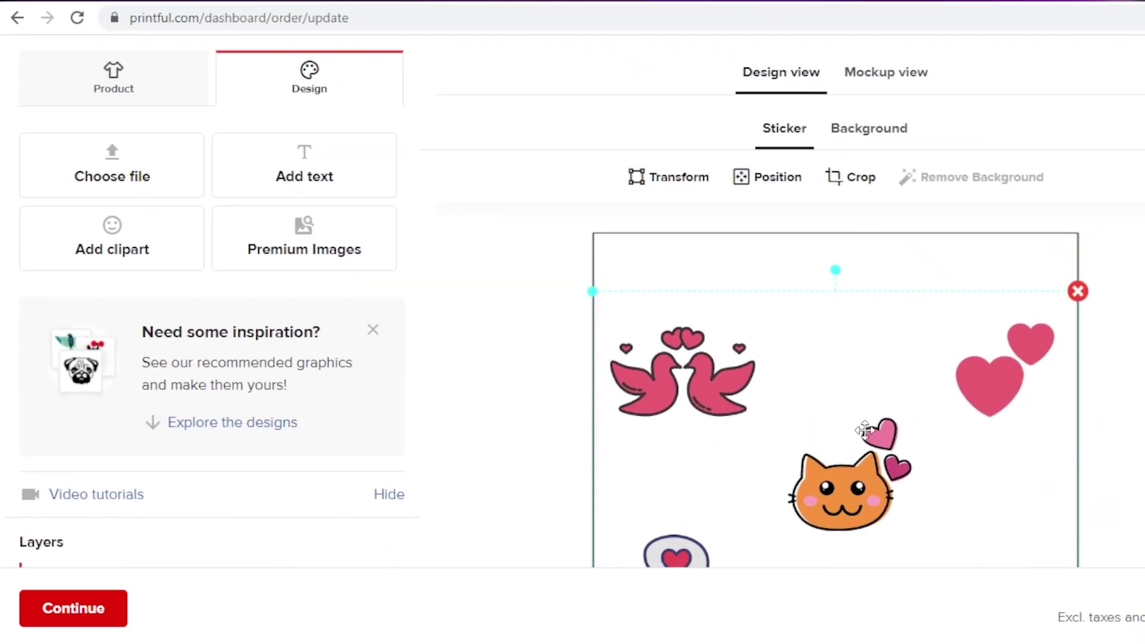
scroll(829, 310, "down", 1)
scroll(776, 203, "up", 1)
Step: Crop the design by pulling its top edge upward
left_click(872, 177)
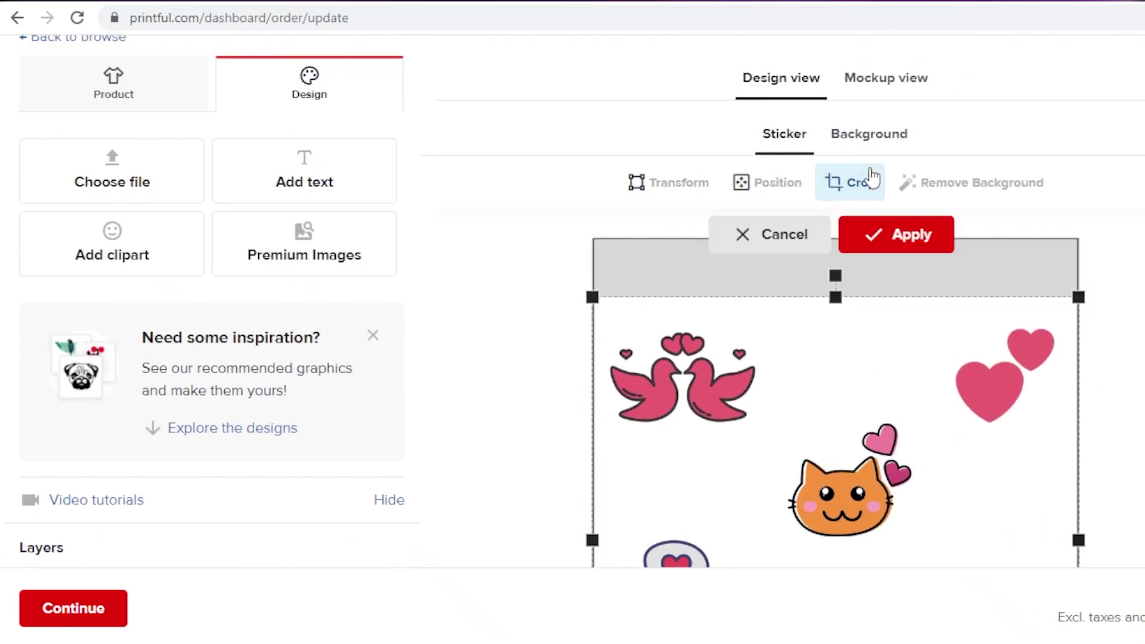
scroll(863, 190, "down", 2)
left_click_drag(836, 200, 836, 207)
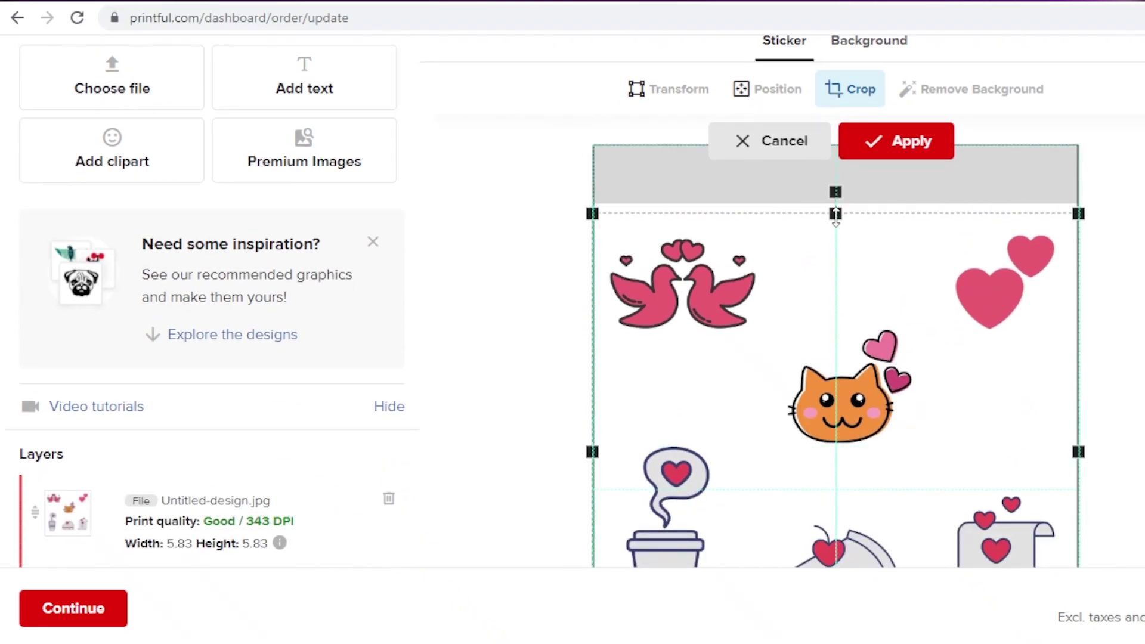
scroll(868, 299, "down", 3)
scroll(829, 333, "up", 5)
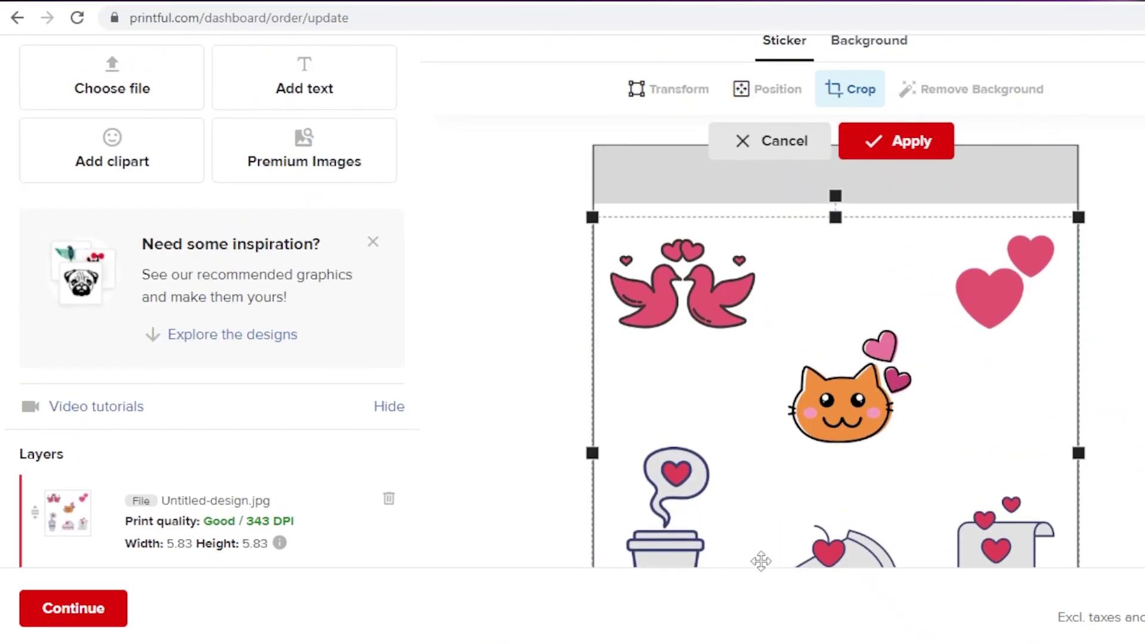
left_click_drag(846, 318, 841, 292)
left_click(782, 248)
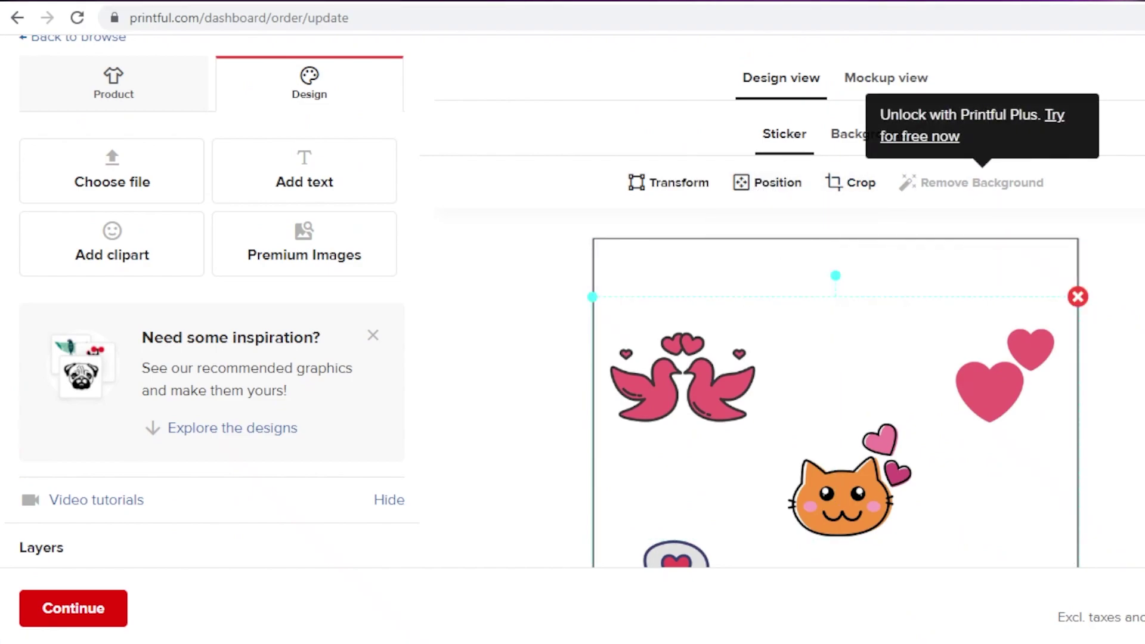
Step: Test rotating the design in the Transform settings with an angle of 9
scroll(1123, 280, "down", 2)
scroll(1124, 280, "down", 1)
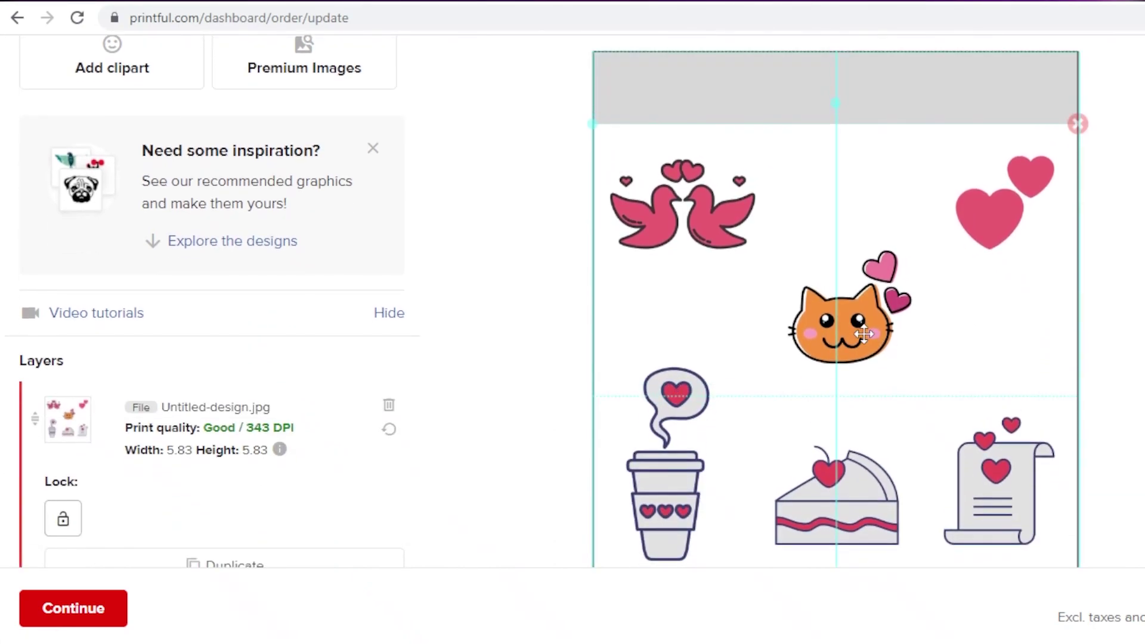
scroll(878, 345, "up", 2)
scroll(878, 345, "up", 2)
left_click(674, 188)
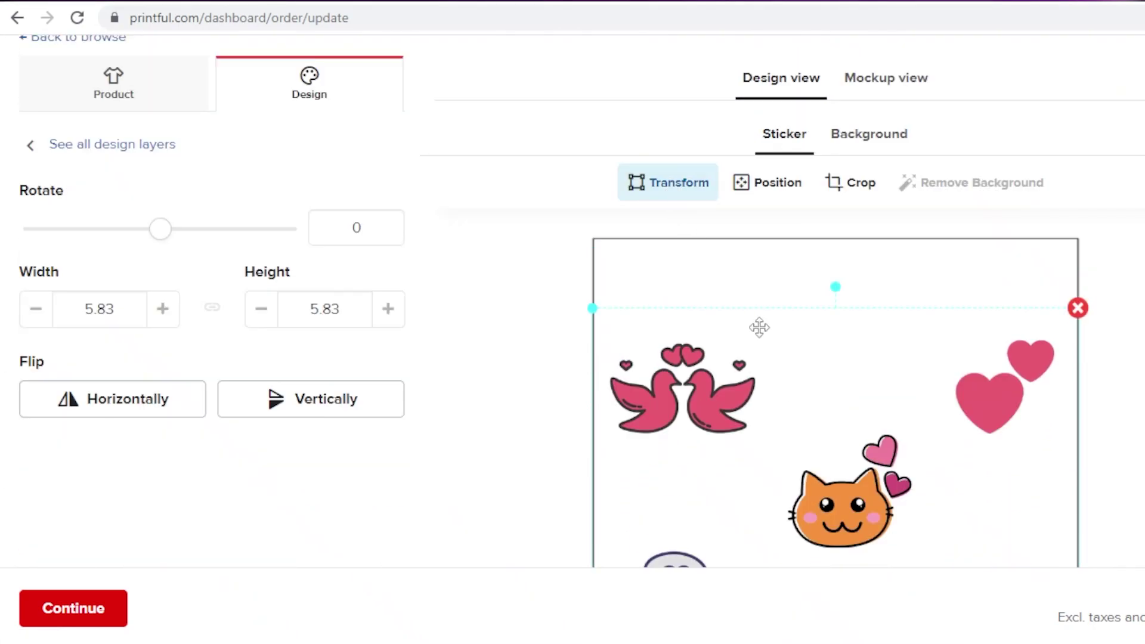
scroll(759, 328, "down", 2)
left_click_drag(799, 353, 777, 284)
mouse_move(160, 154)
left_mouse_down()
mouse_move(146, 156)
mouse_move(161, 157)
left_mouse_up()
double_click(358, 143)
type("9")
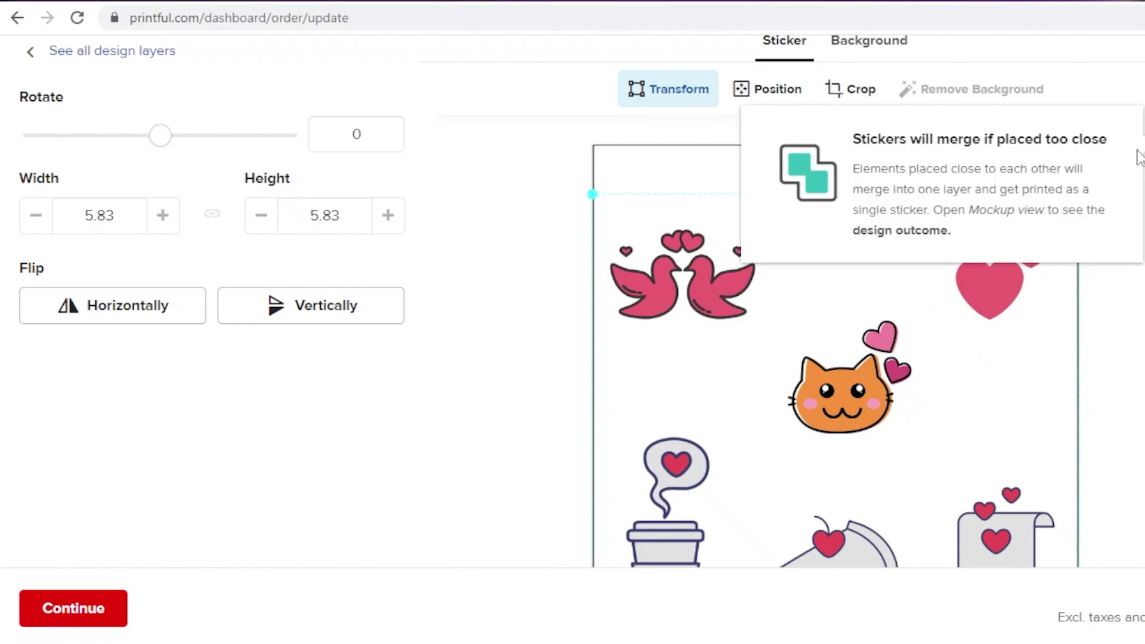
Step: Scale the design to fit, then enlarge it to 5.77 × 5.77 in
scroll(1050, 117, "down", 3)
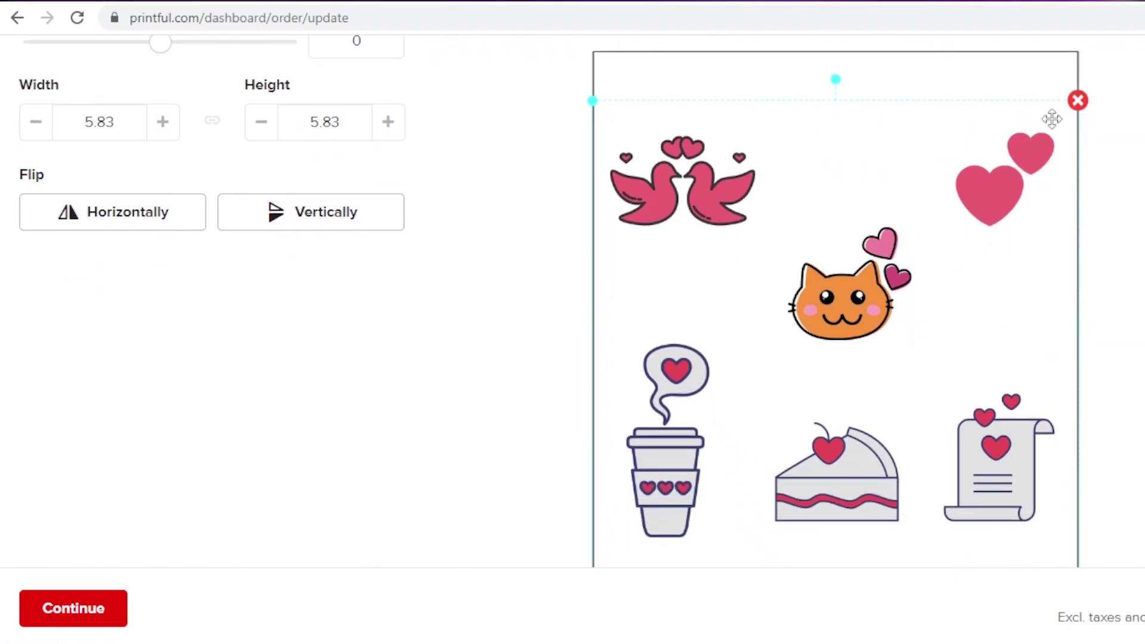
scroll(1051, 281, "down", 7)
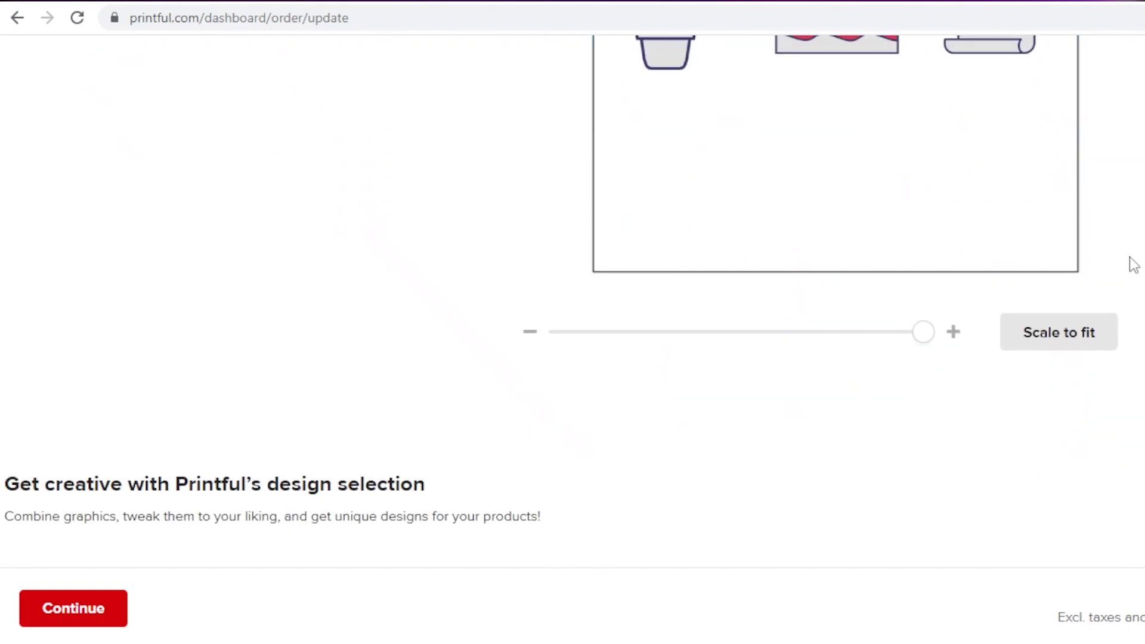
left_click(1056, 332)
scroll(931, 338, "up", 4)
scroll(763, 381, "down", 2)
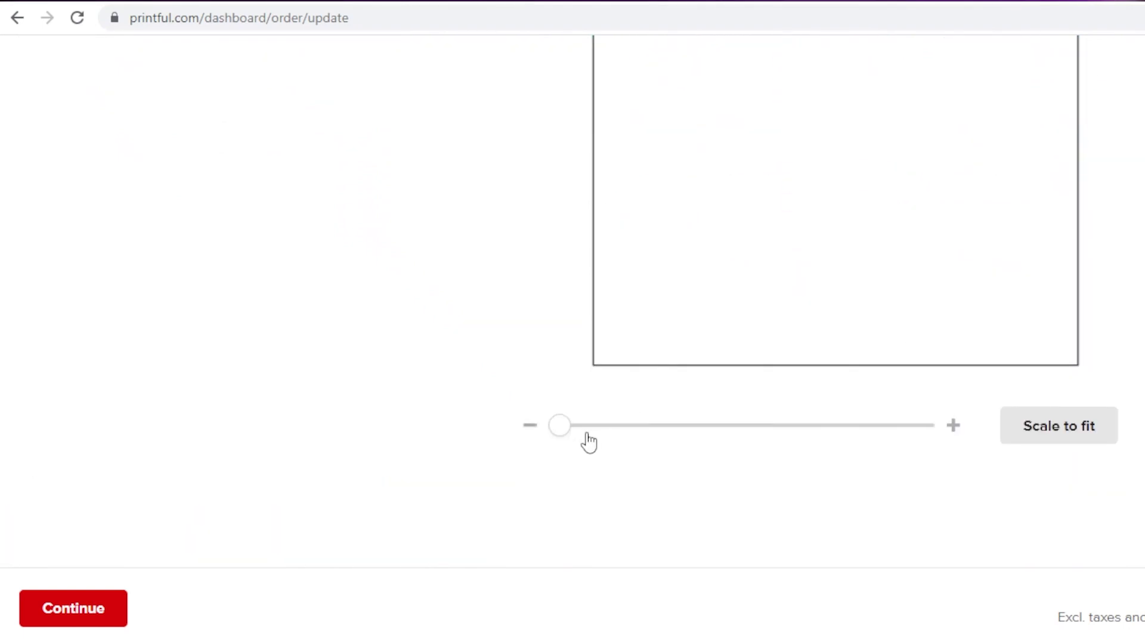
left_click_drag(673, 440, 919, 424)
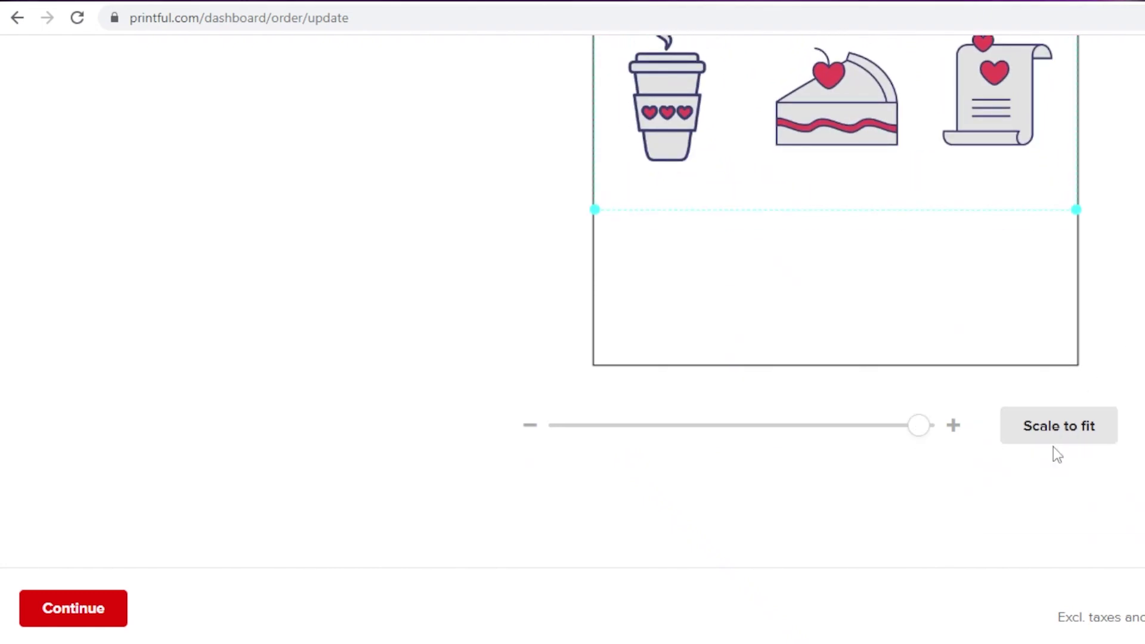
scroll(1133, 286, "up", 6)
scroll(1133, 275, "down", 3)
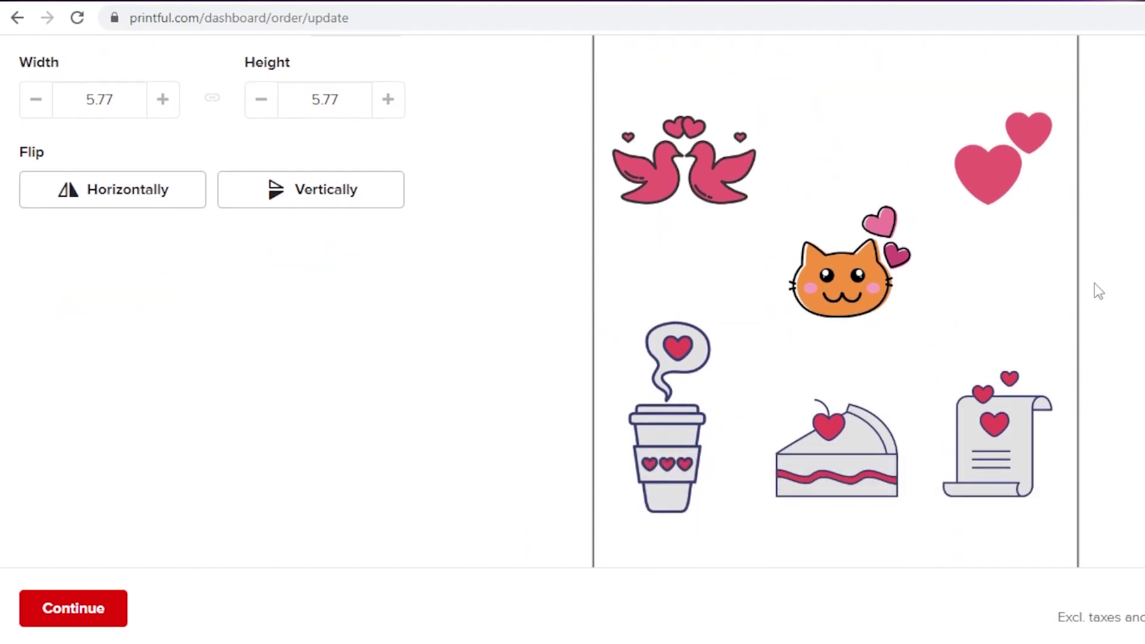
Step: Save the design to the sticker order and inspect the mockup preview
left_click(52, 612)
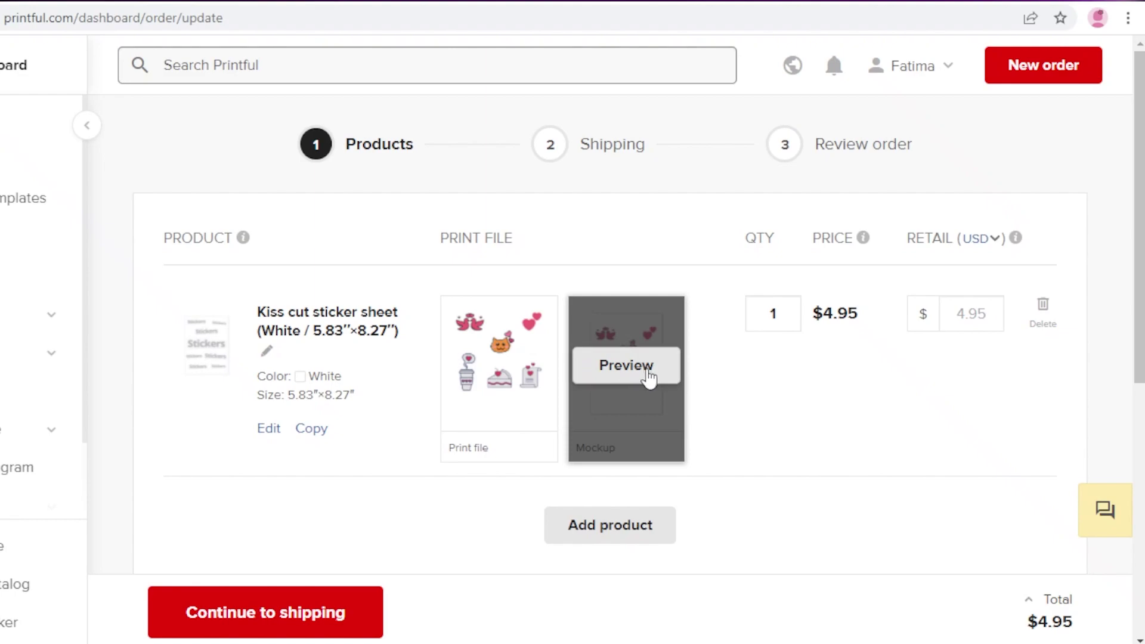
left_click(624, 366)
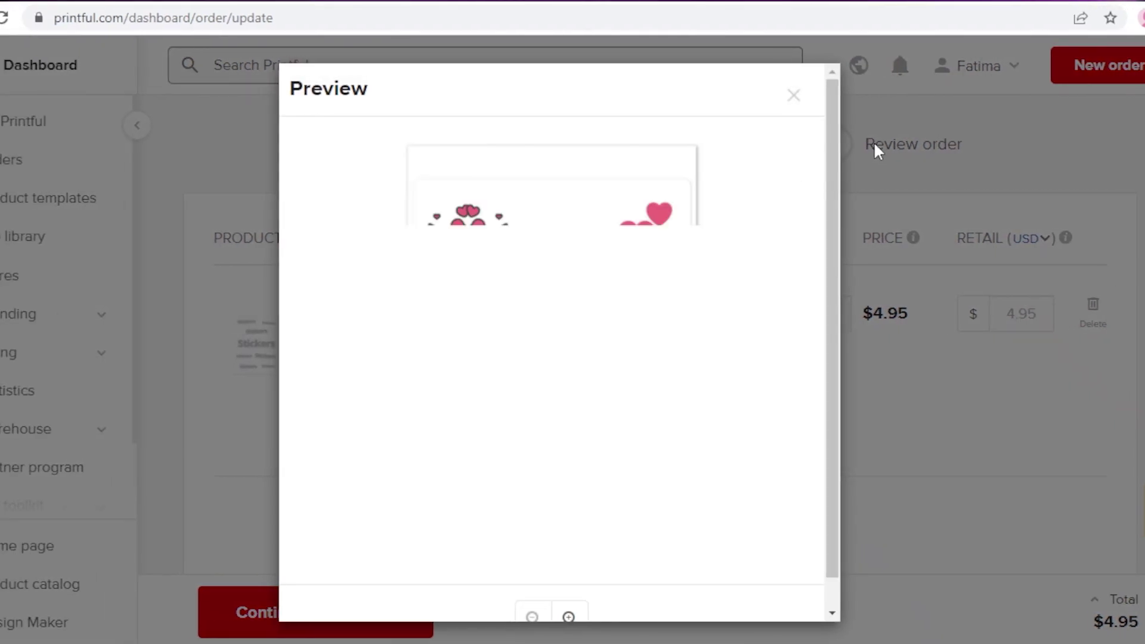
scroll(793, 171, "down", 1)
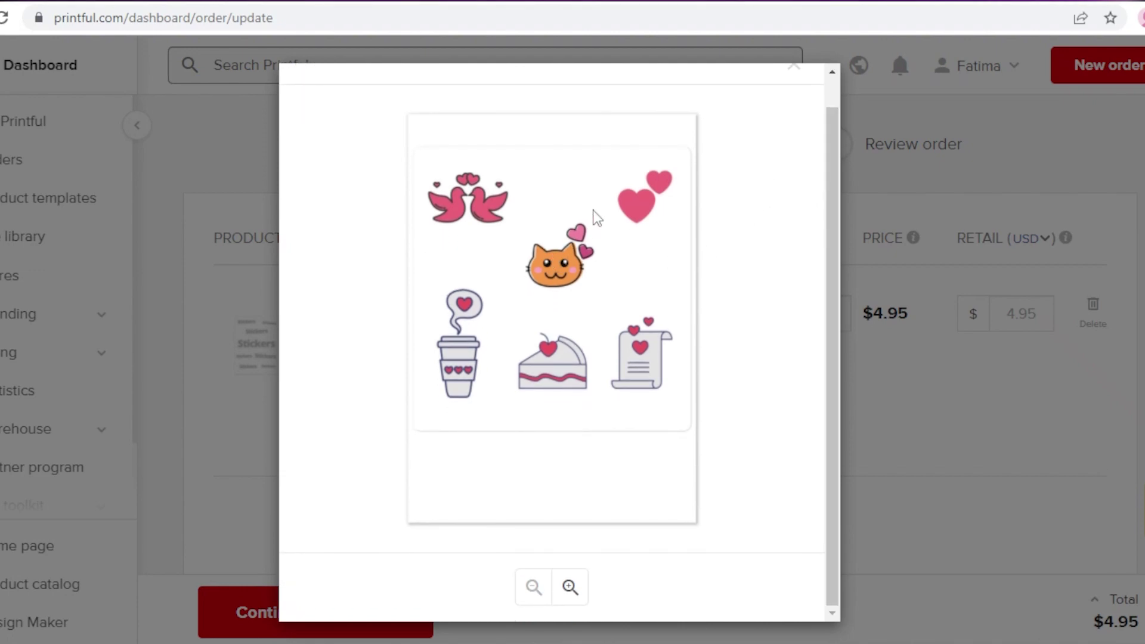
scroll(580, 270, "up", 1)
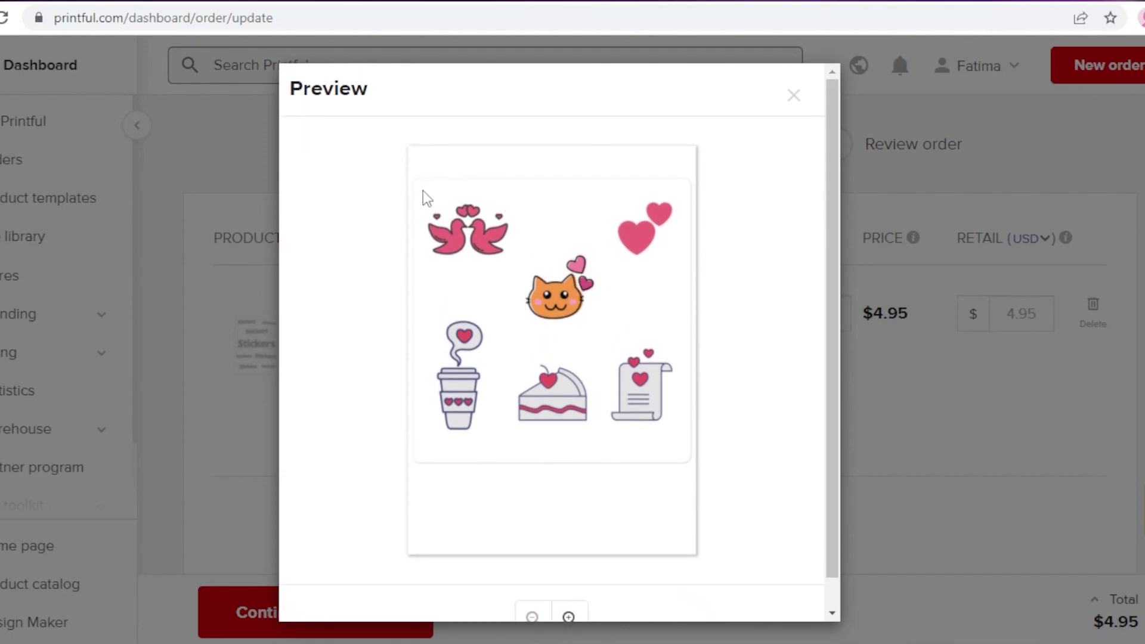
scroll(423, 308, "down", 1)
scroll(545, 315, "up", 1)
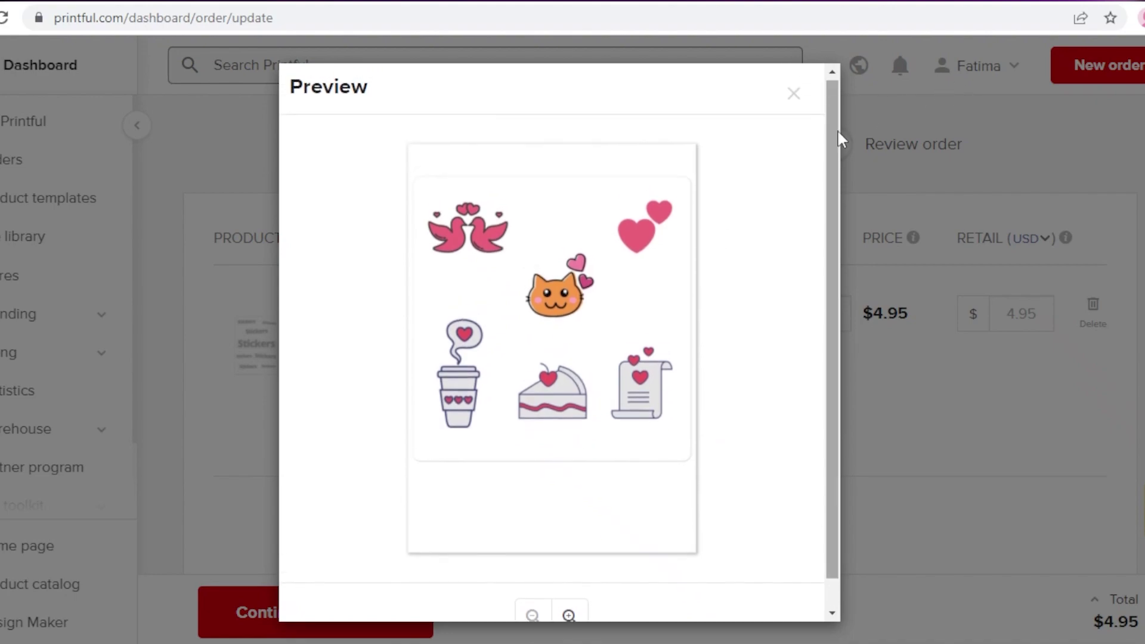
scroll(835, 128, "down", 1)
scroll(829, 77, "up", 1)
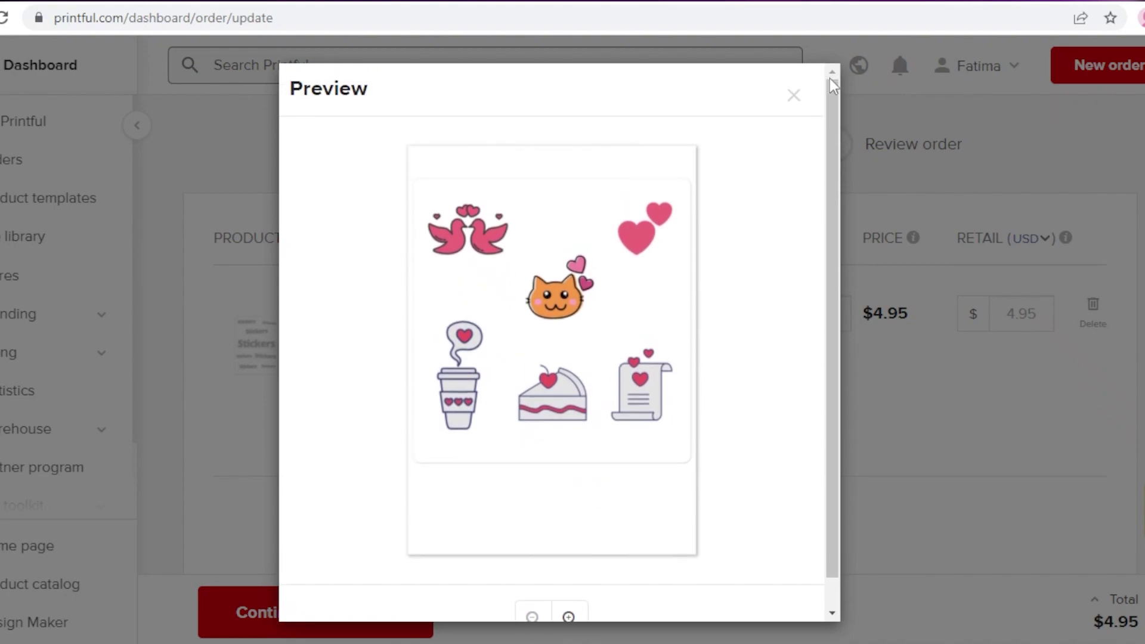
left_click(796, 100)
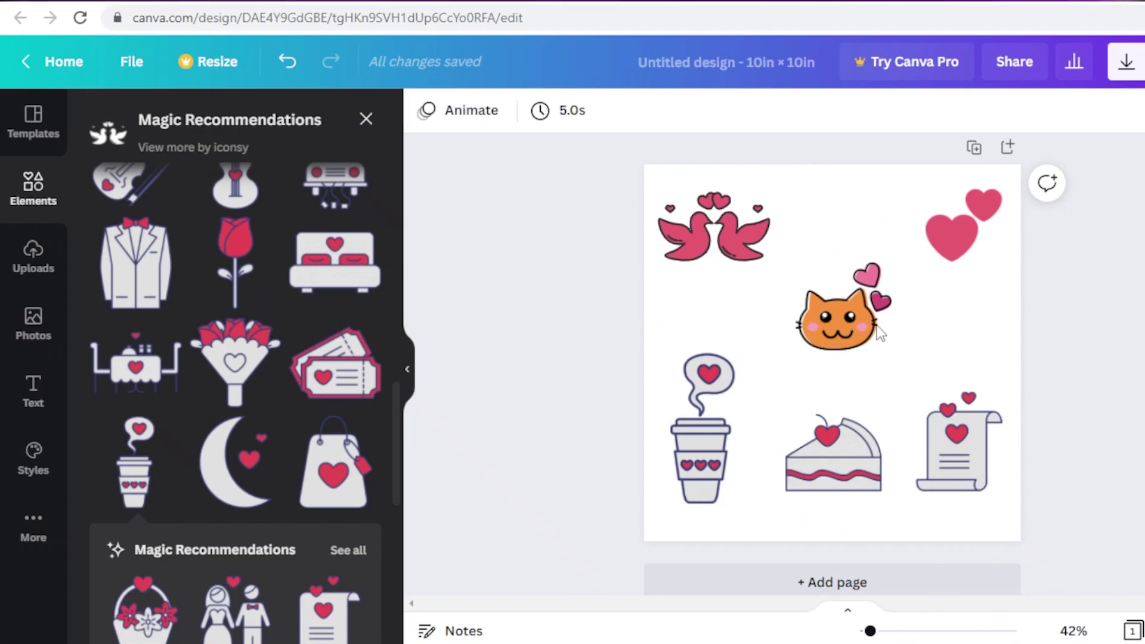
Step: Return to the Canva editor showing the love sticker design
left_click(880, 334)
left_click_drag(934, 260, 953, 215)
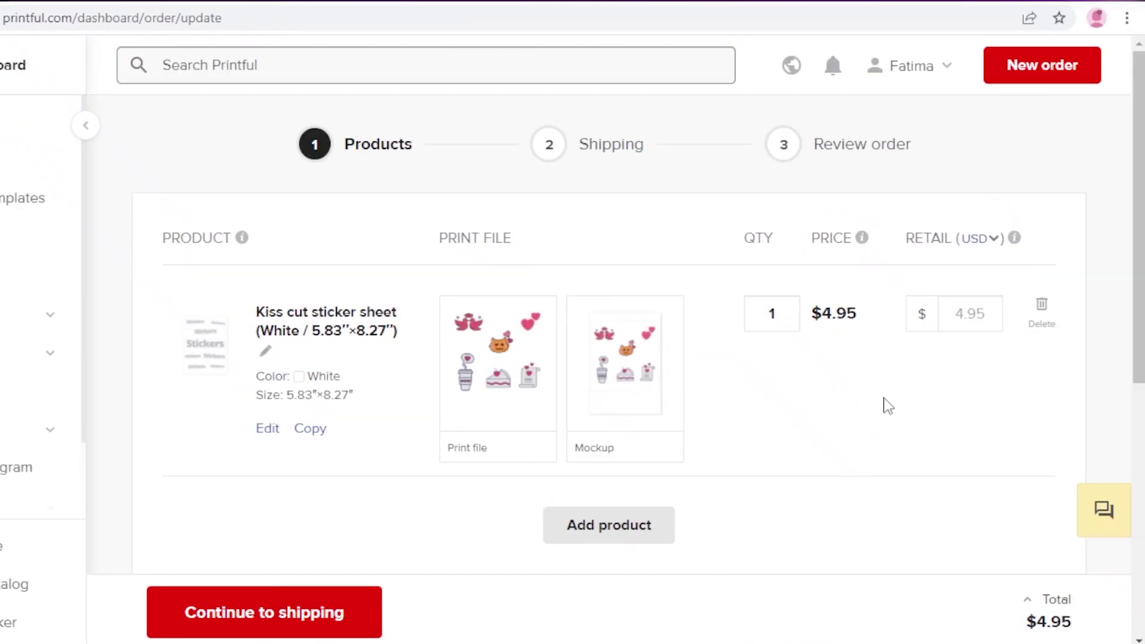
scroll(660, 328, "down", 5)
scroll(670, 317, "up", 5)
scroll(847, 296, "up", 1)
scroll(834, 329, "down", 2)
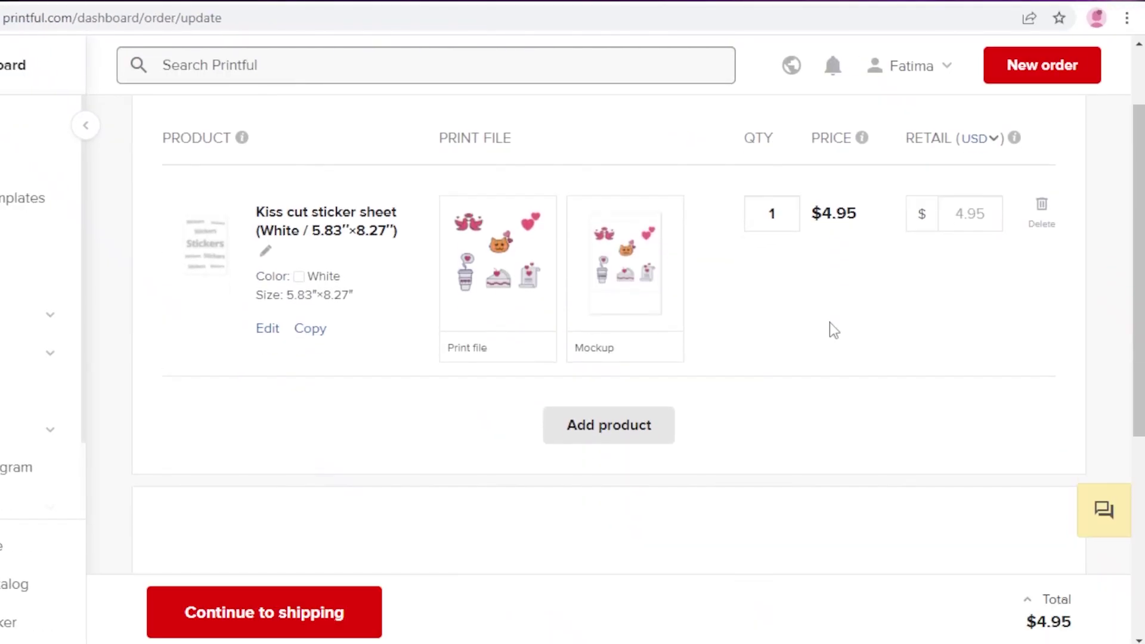
scroll(833, 329, "down", 2)
scroll(948, 177, "up", 3)
scroll(864, 366, "down", 5)
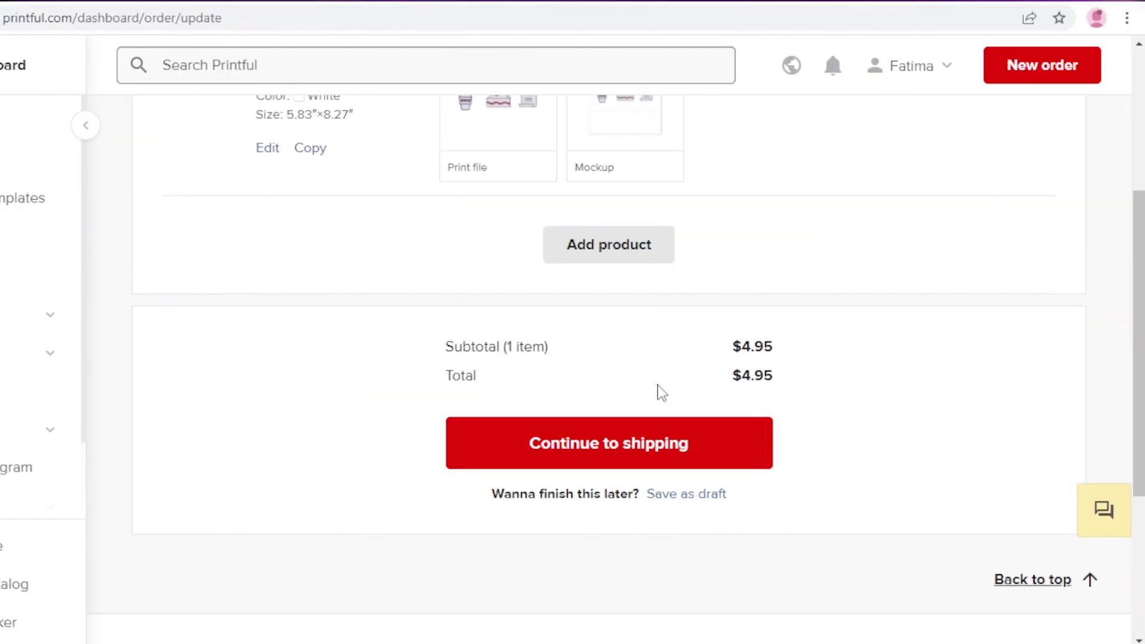
scroll(634, 358, "up", 3)
scroll(633, 358, "down", 5)
scroll(588, 424, "up", 5)
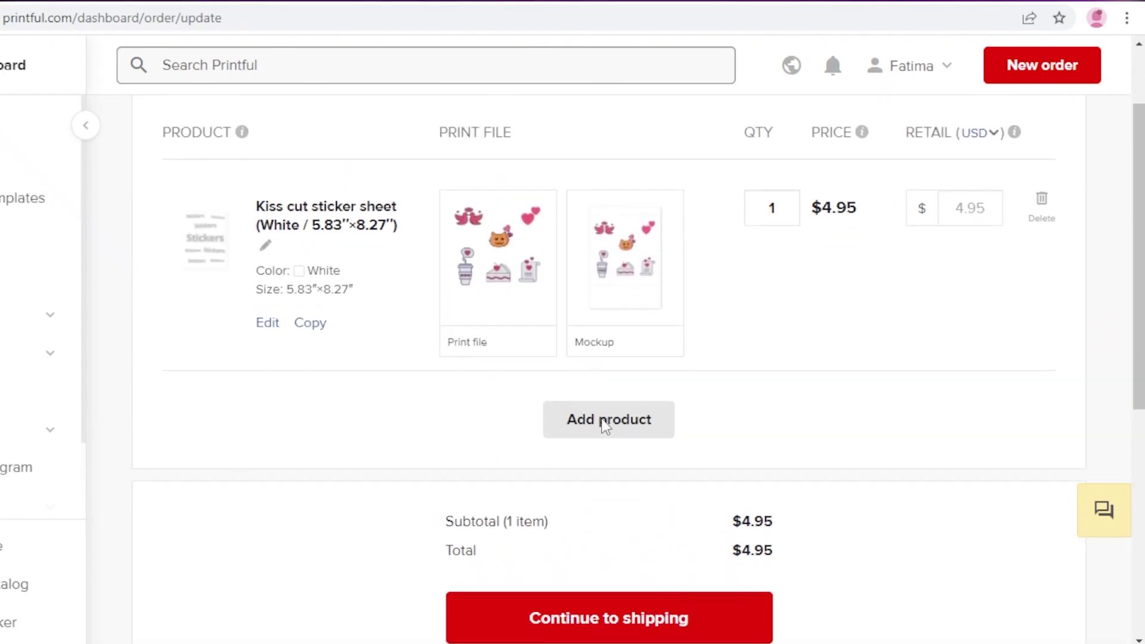
scroll(605, 424, "up", 2)
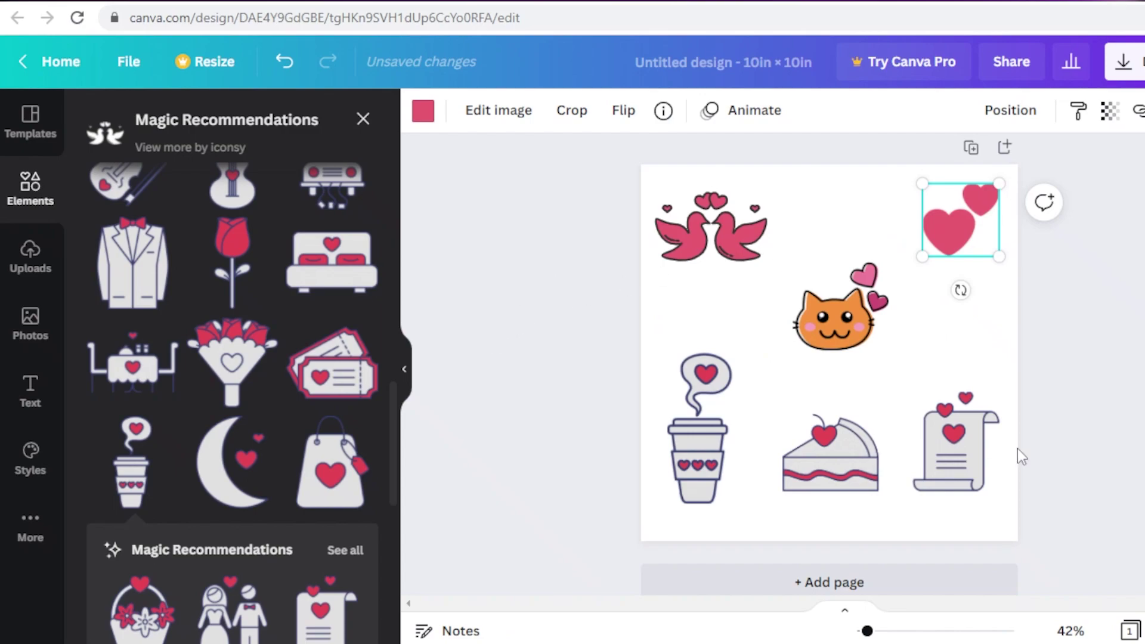
Step: Deselect the hearts sticker and add a blank Page 2 below the first page
left_click(1098, 345)
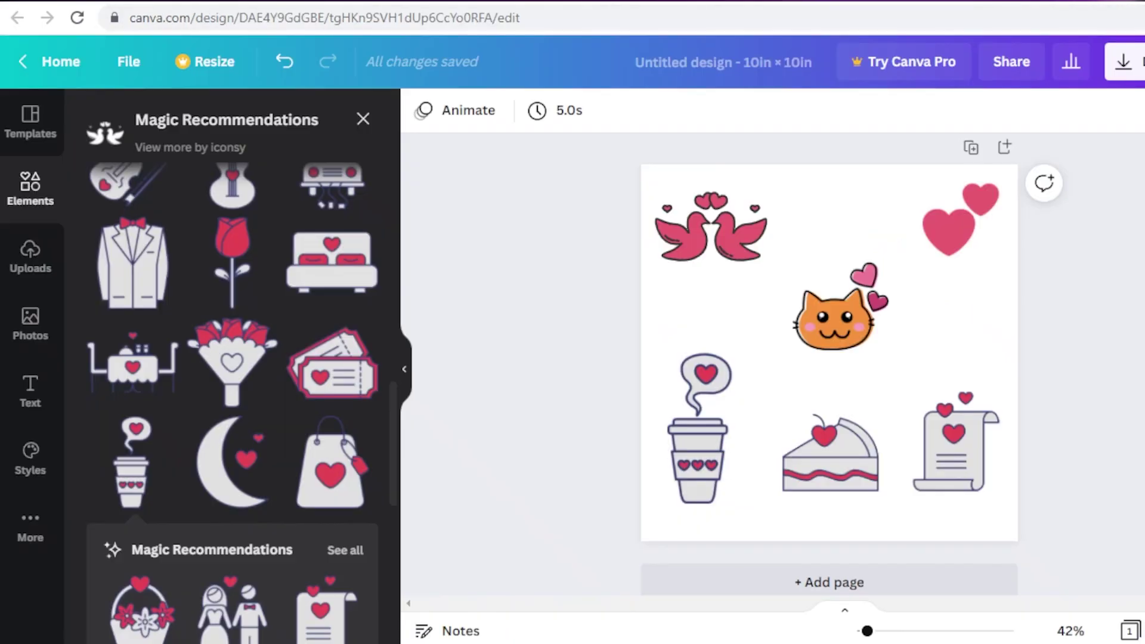
scroll(179, 238, "up", 2)
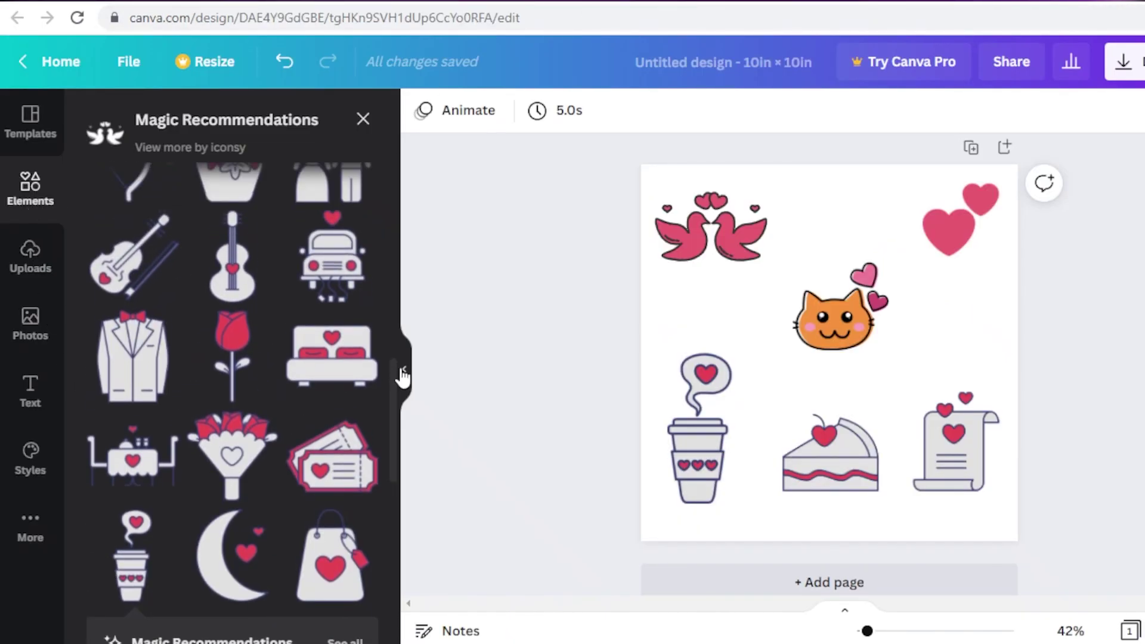
scroll(728, 501, "down", 1)
scroll(870, 559, "up", 1)
scroll(869, 557, "down", 1)
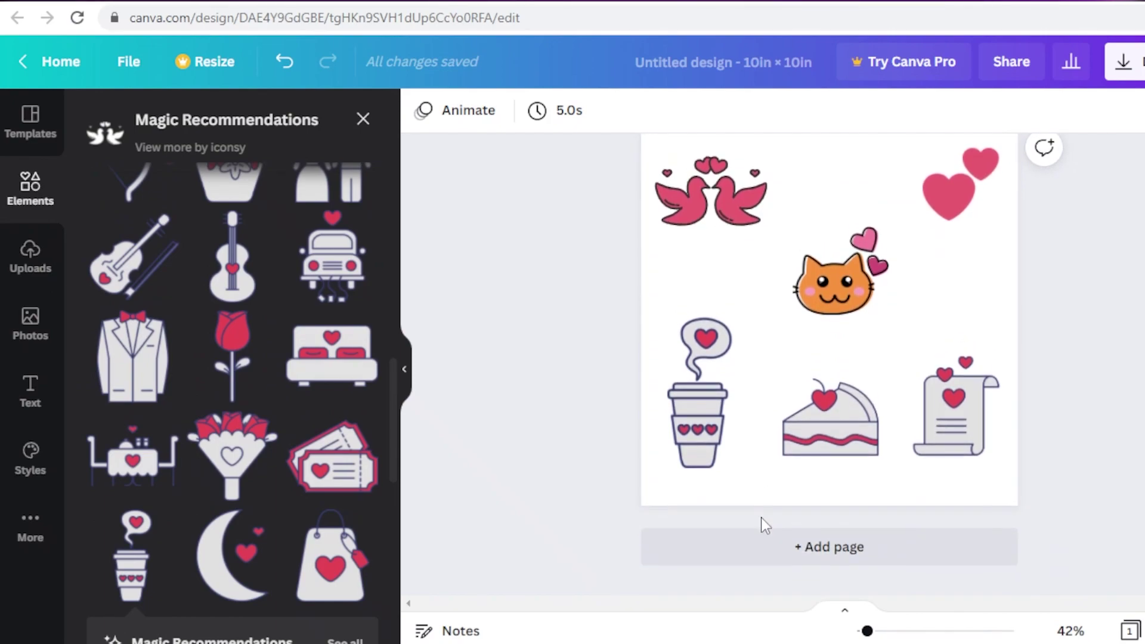
left_click(791, 566)
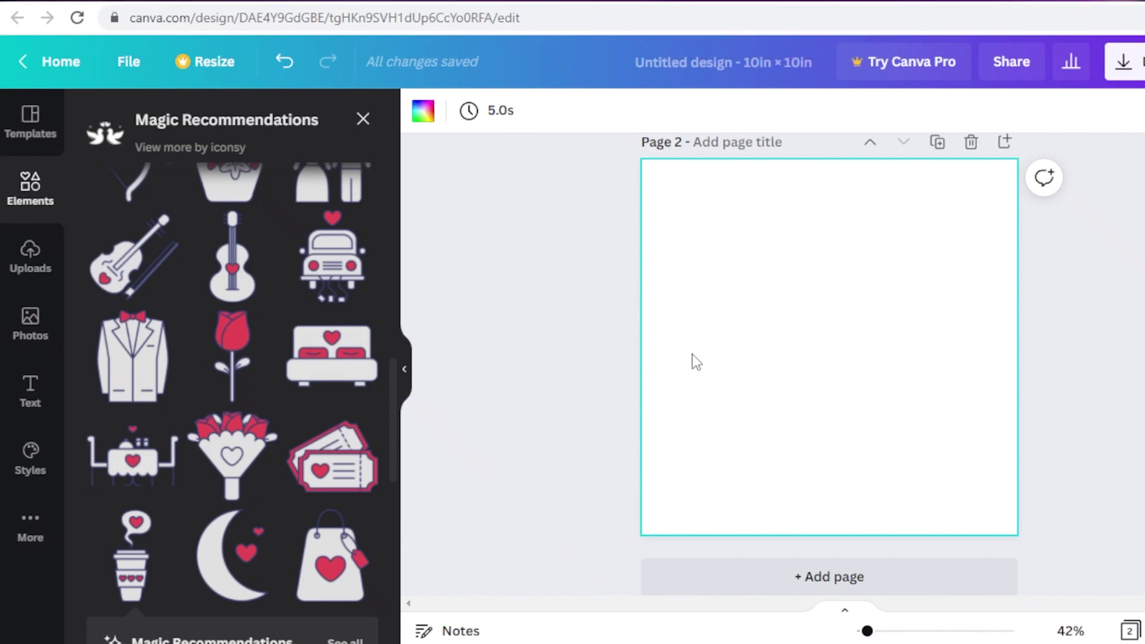
scroll(736, 335, "up", 5)
scroll(680, 273, "down", 5)
Step: Search templates for 'a4' and open Monochrome Abstract Flower A4 Blank Page Border
scroll(861, 171, "up", 1)
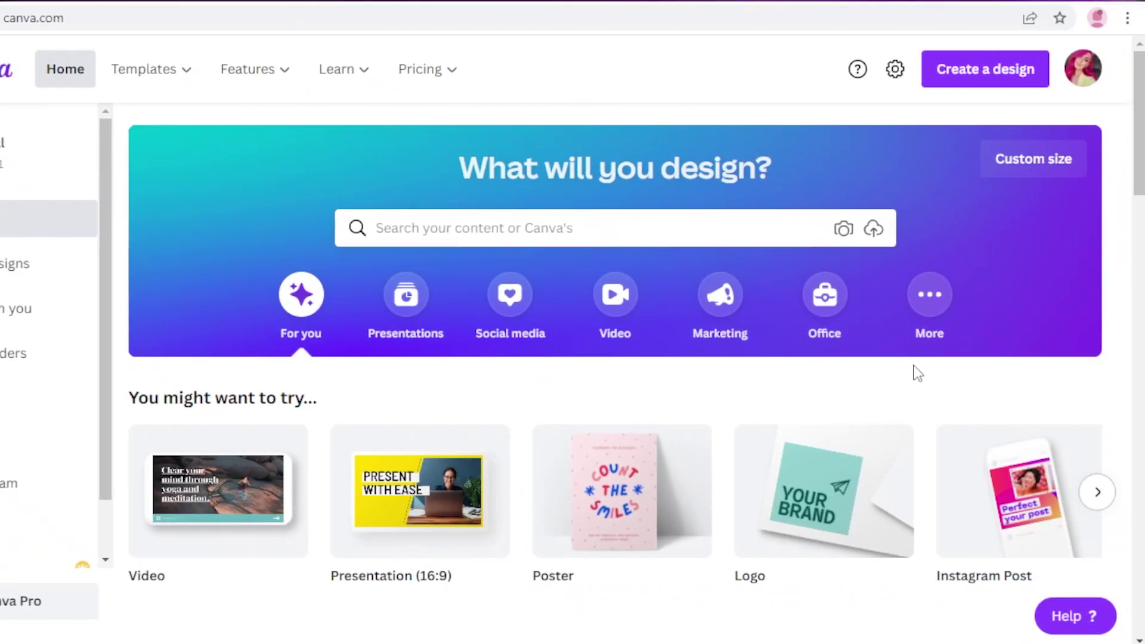
scroll(631, 332, "down", 3)
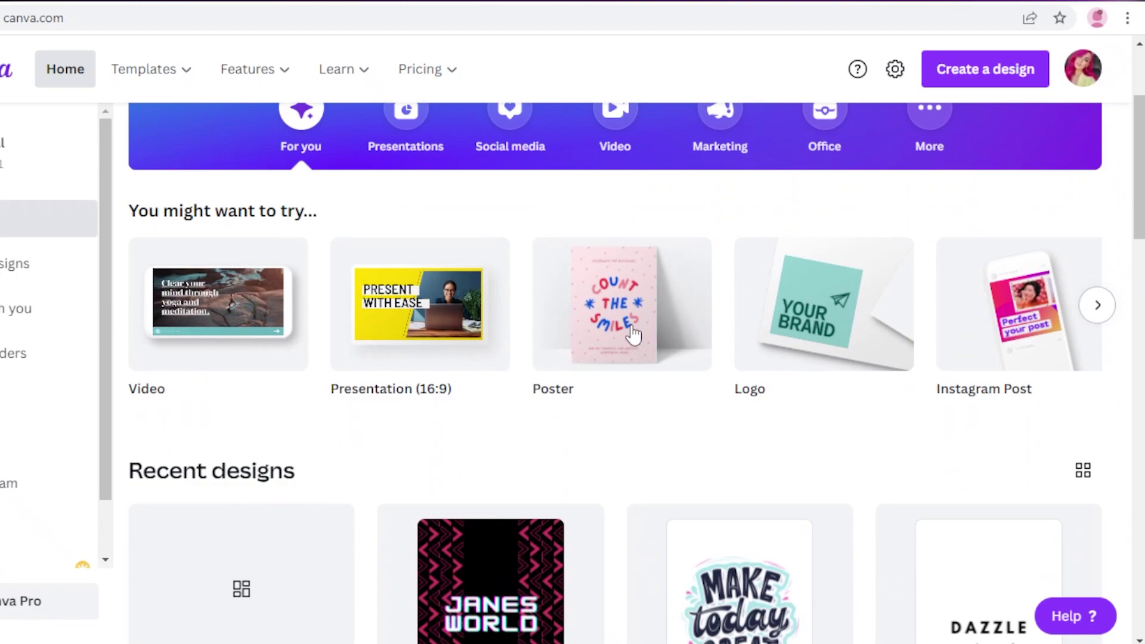
scroll(603, 227, "up", 3)
left_click(715, 233)
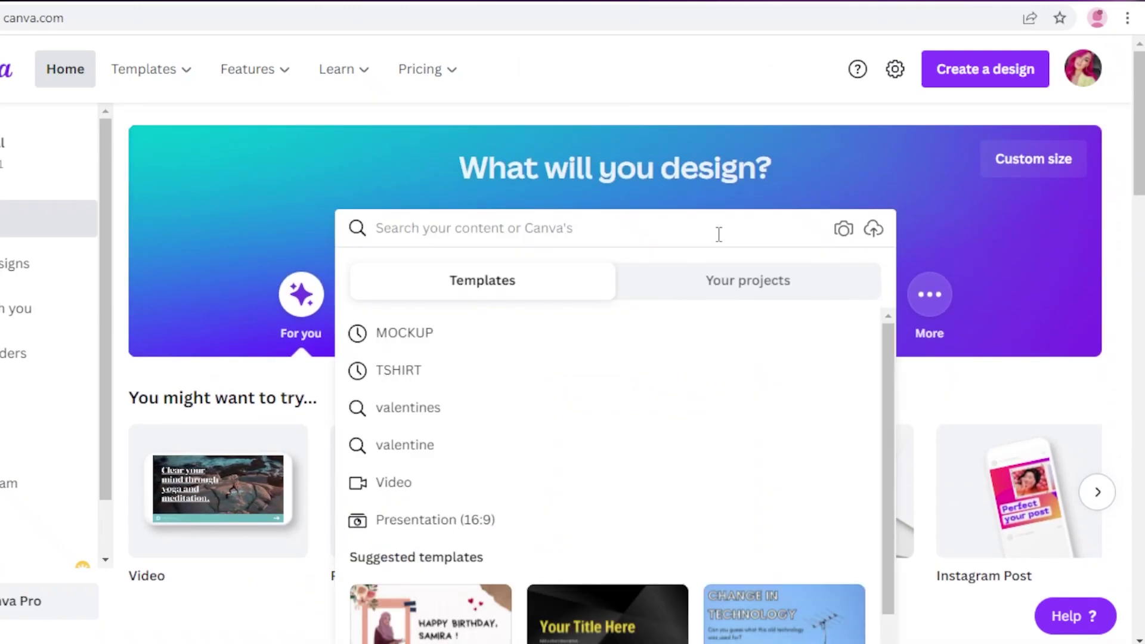
type("a4")
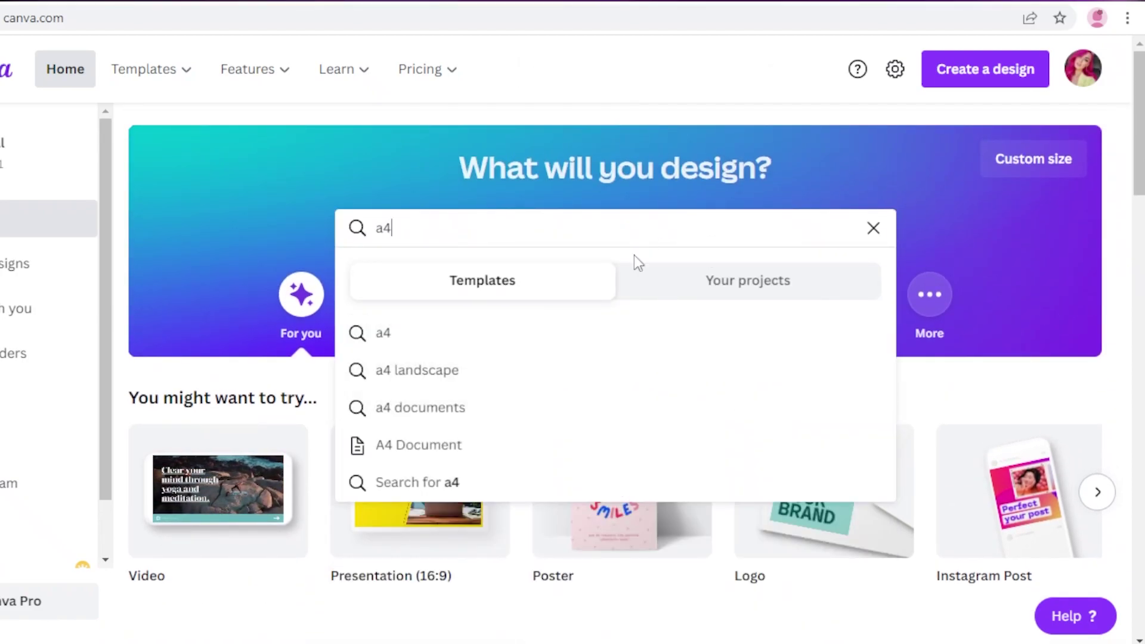
left_click(396, 343)
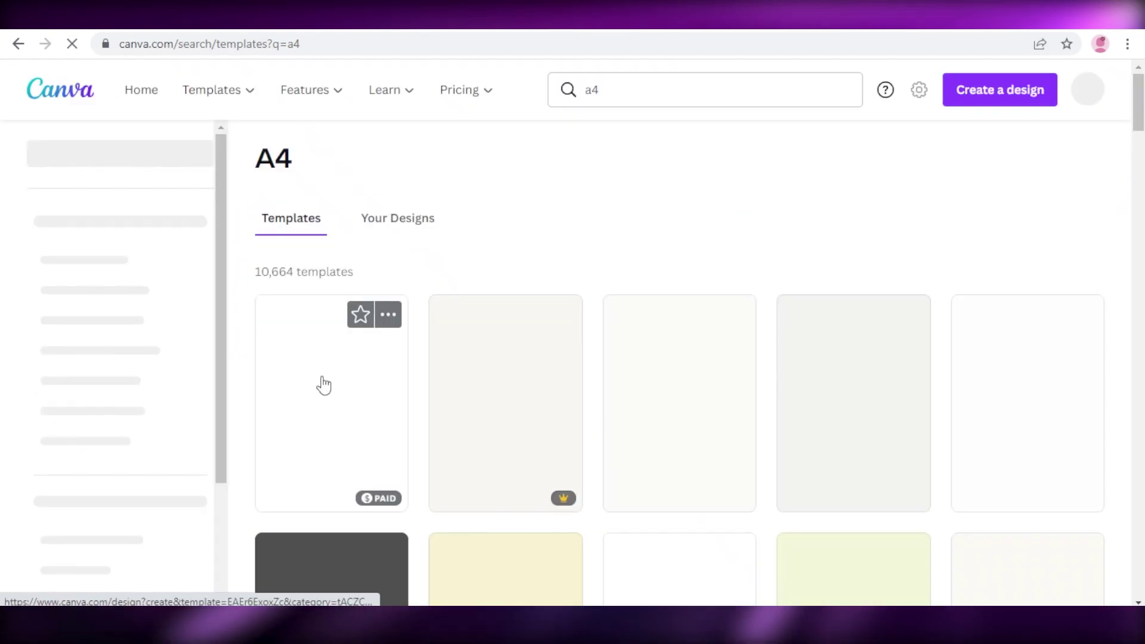
left_click(324, 383)
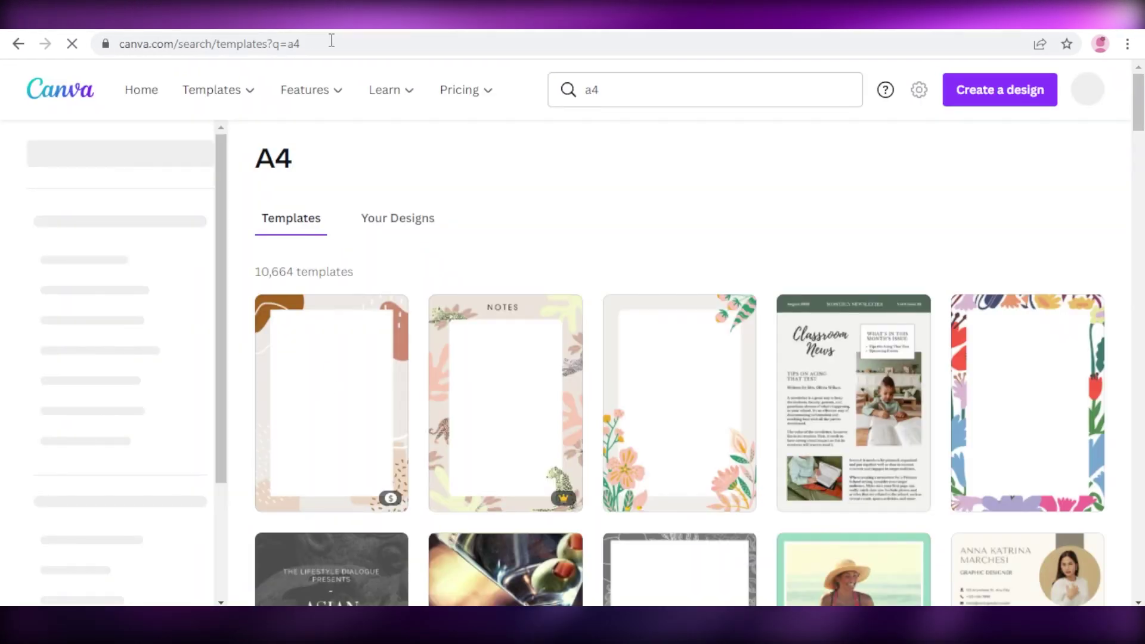
scroll(687, 354, "down", 4)
left_click(687, 354)
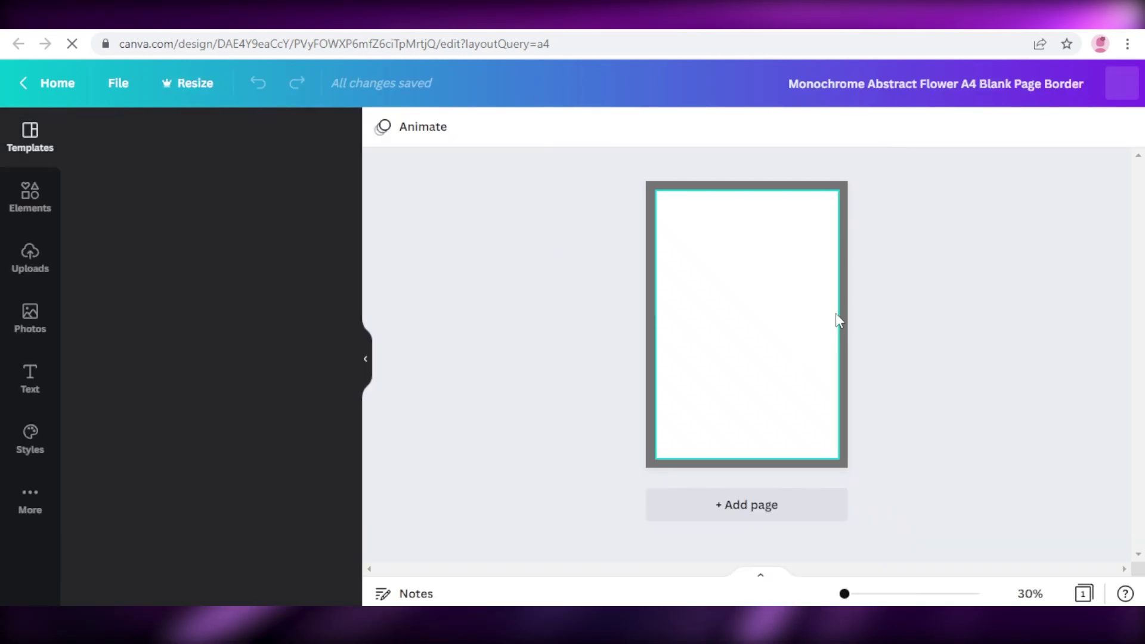
Step: Clear the page selection, show Elements, and zoom the page to about 39%
left_click(776, 286)
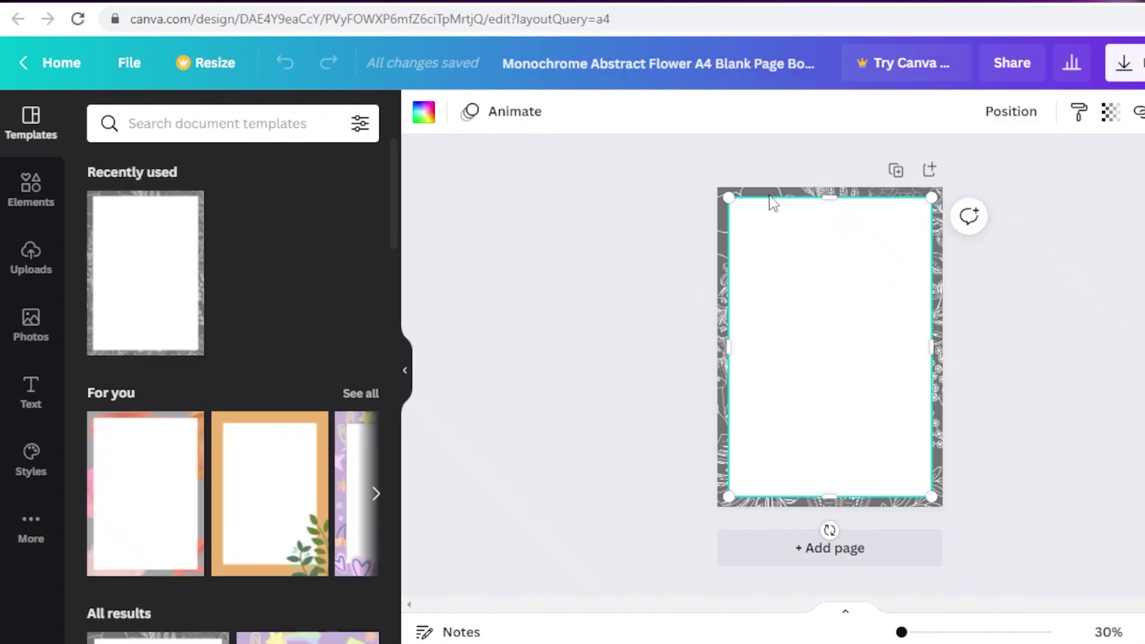
key("Escape")
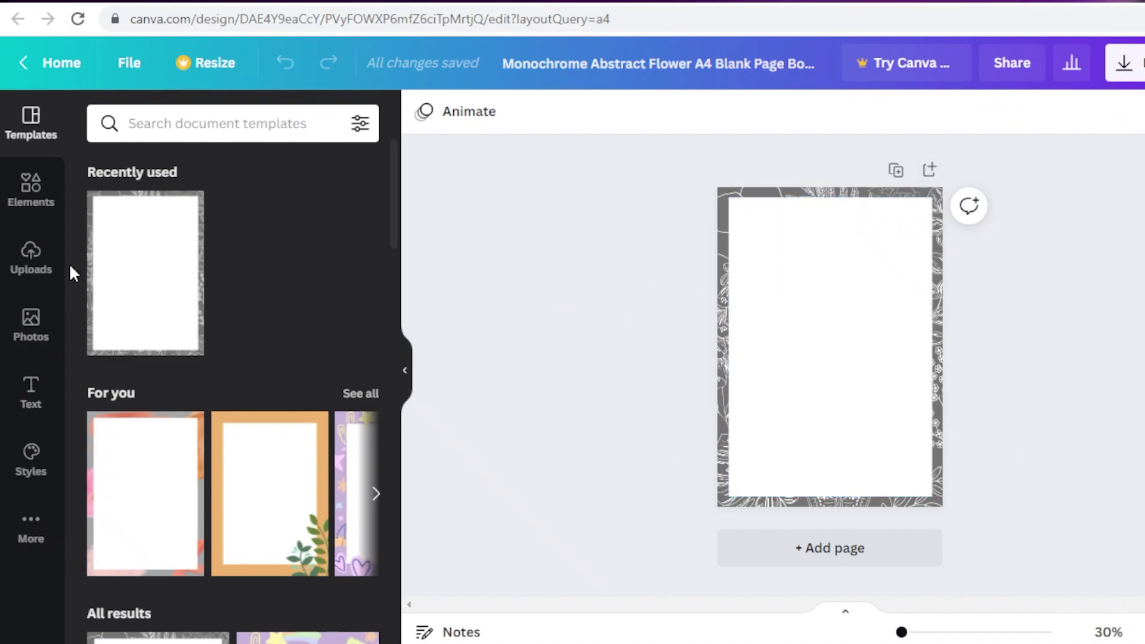
left_click(48, 199)
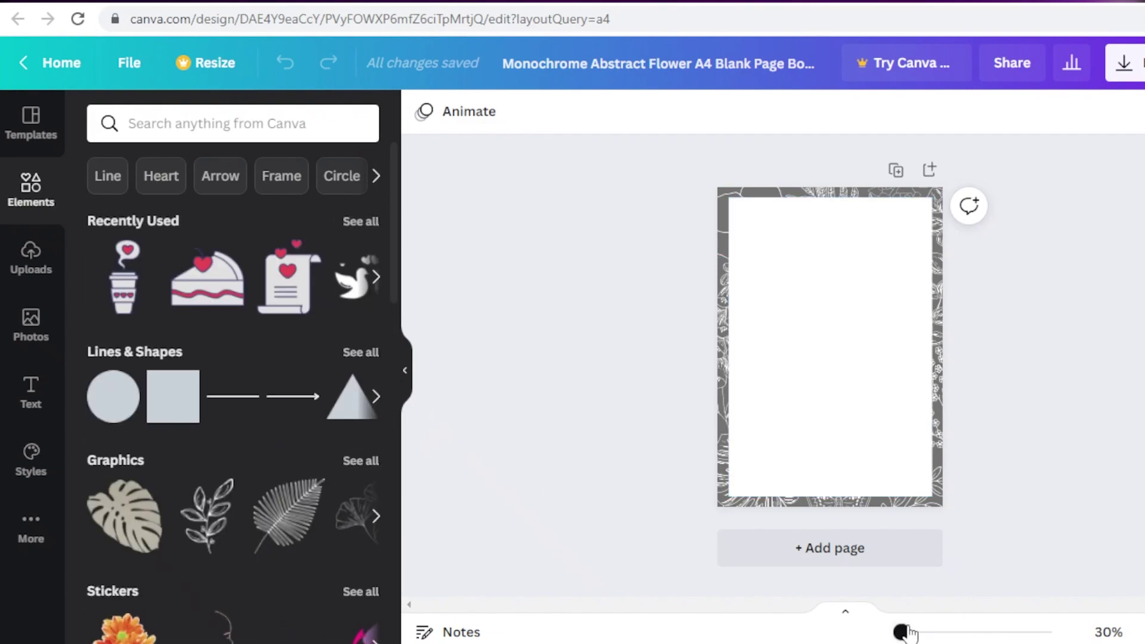
left_click_drag(901, 632, 906, 633)
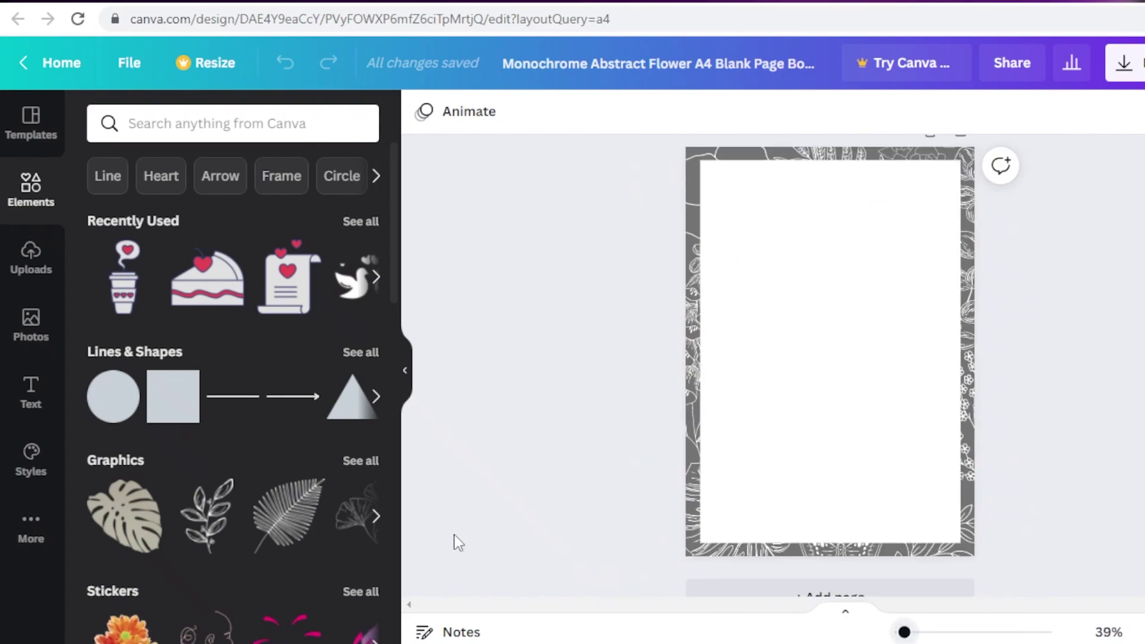
Step: Search elements for 'flowers' and filter the results to Graphics
left_click(258, 125)
type("flowers")
key("Return")
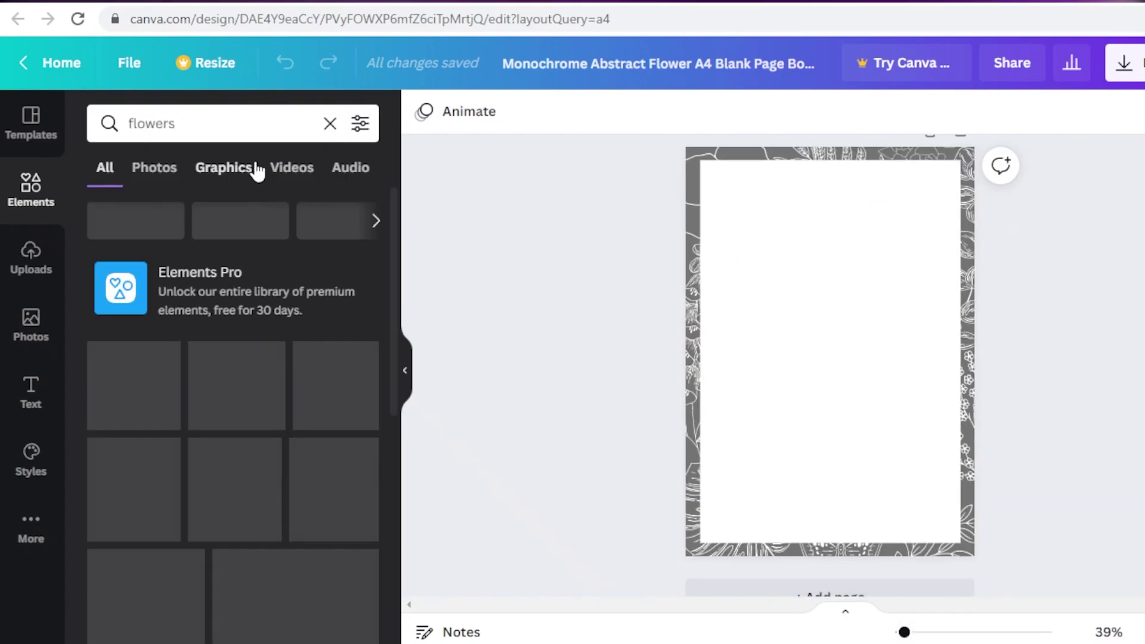
scroll(263, 483, "down", 3)
scroll(261, 482, "down", 7)
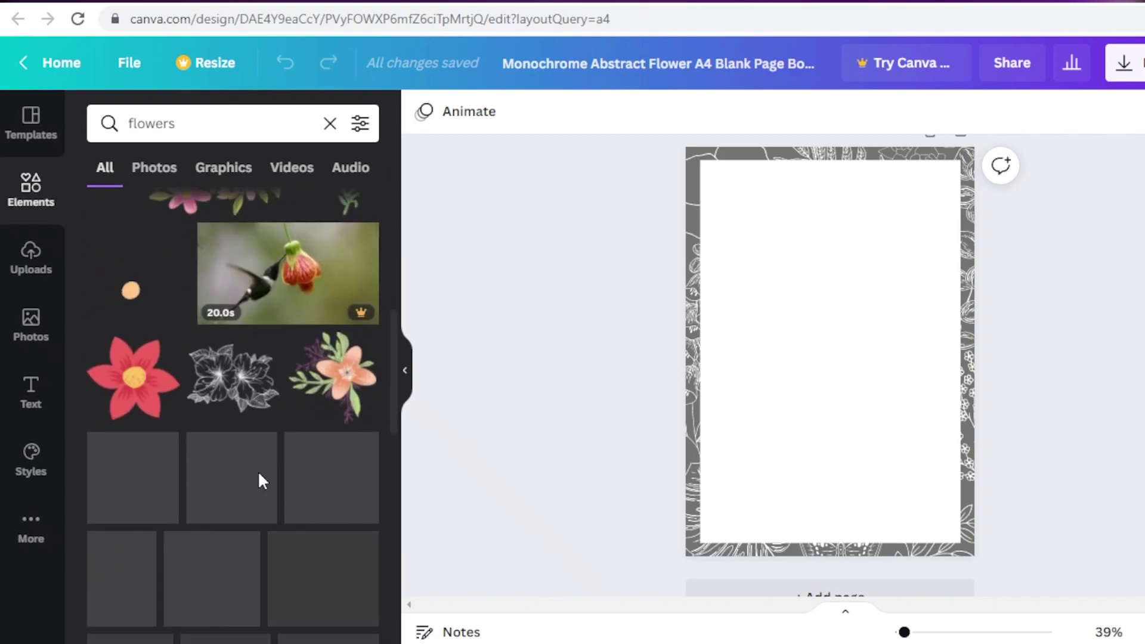
left_click(210, 168)
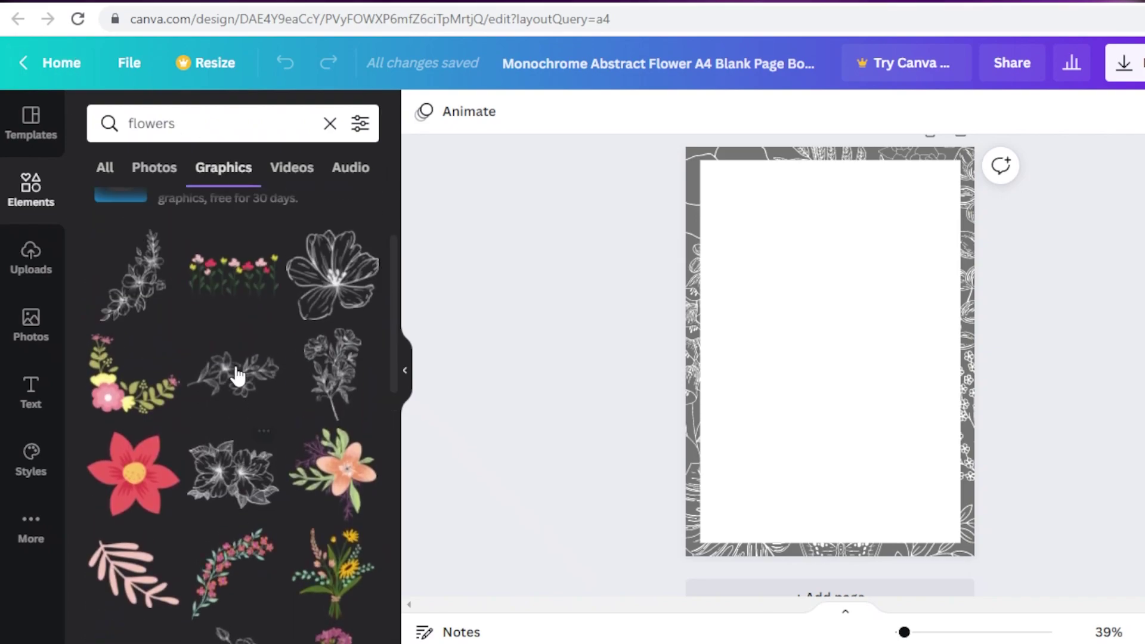
scroll(239, 386, "down", 8)
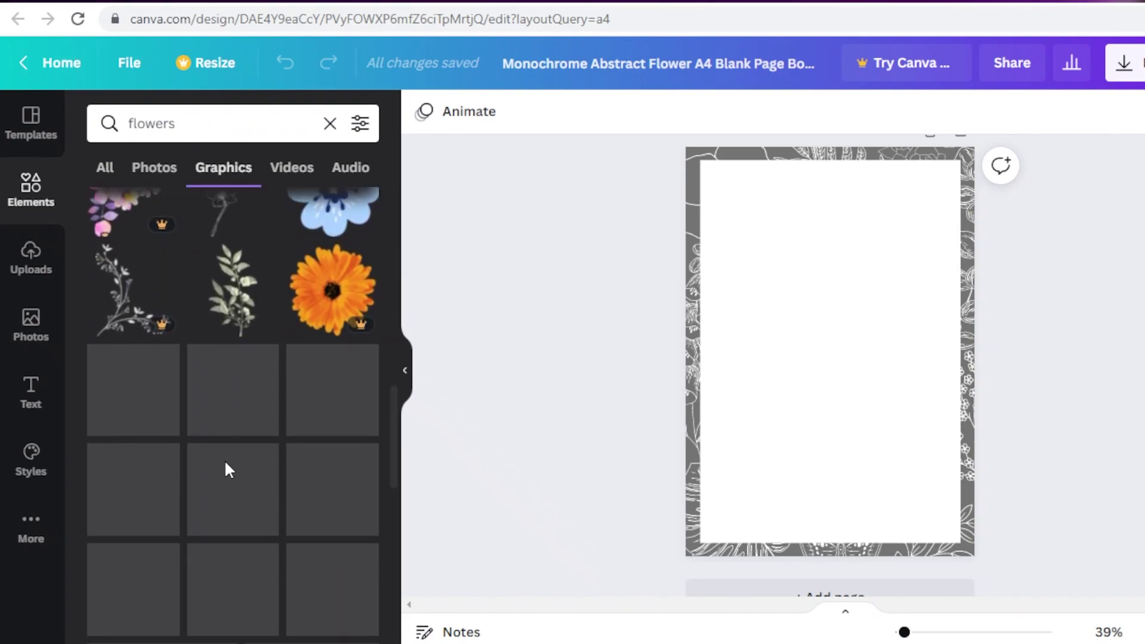
Step: Search elements for 'zodiac signs' and place the woman graphic small at top-right
left_click(329, 124)
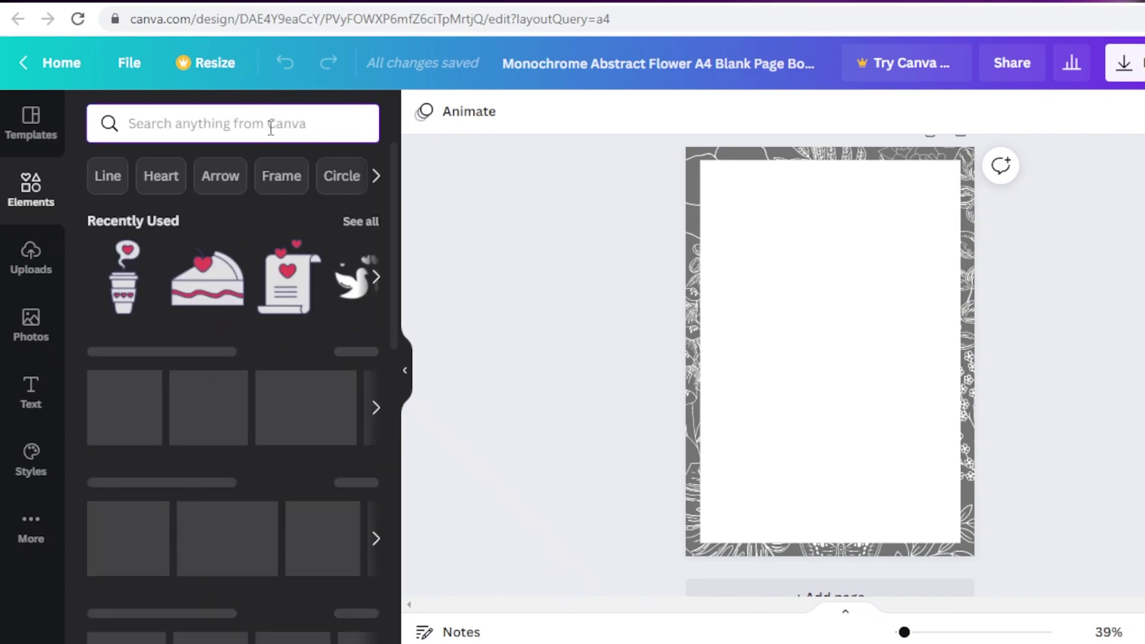
type("zod")
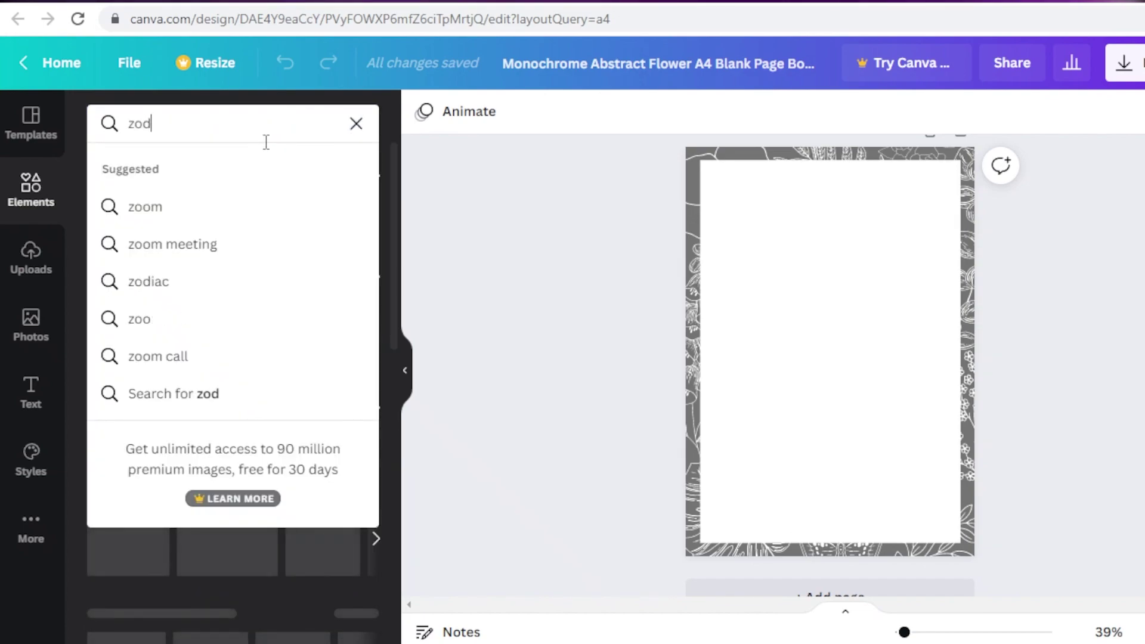
type("iac s")
left_click(184, 207)
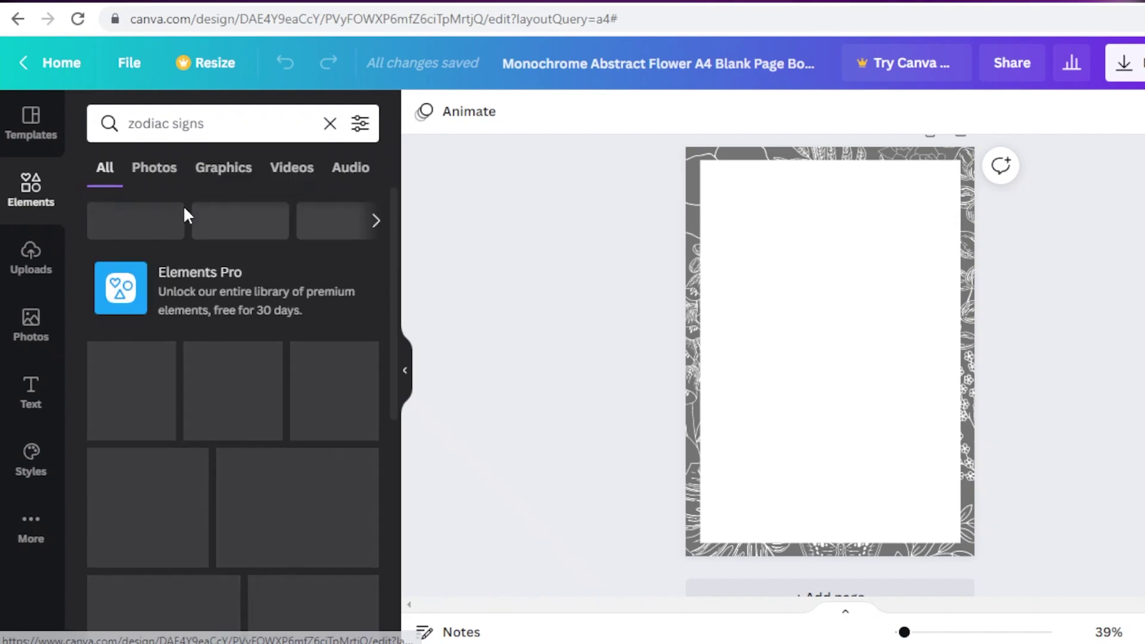
scroll(184, 214, "down", 2)
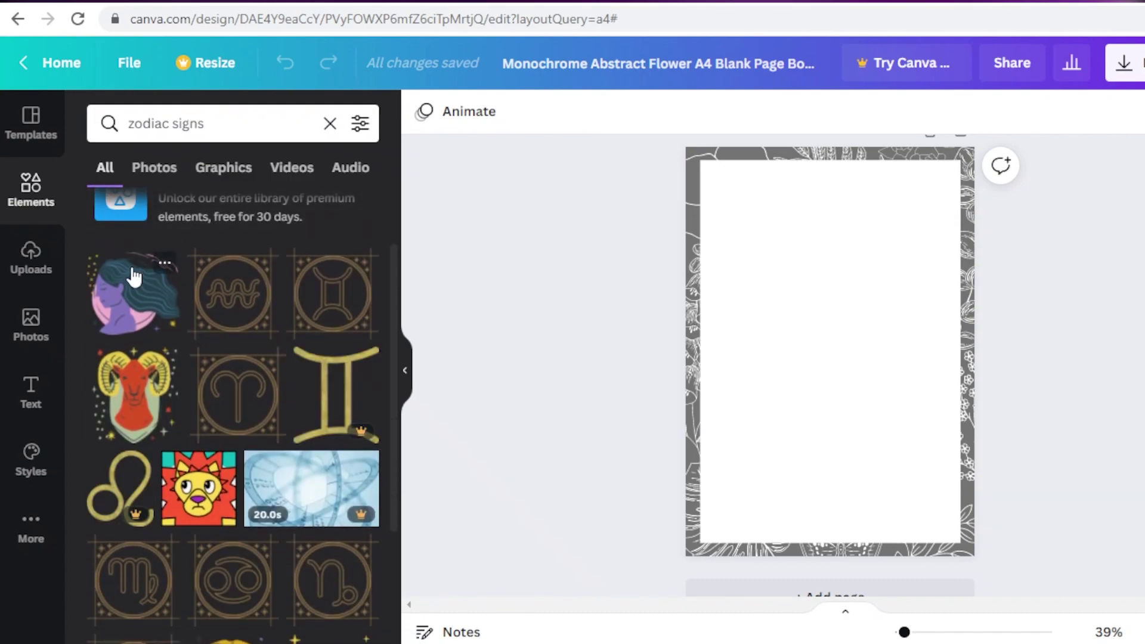
left_click_drag(887, 273, 872, 241)
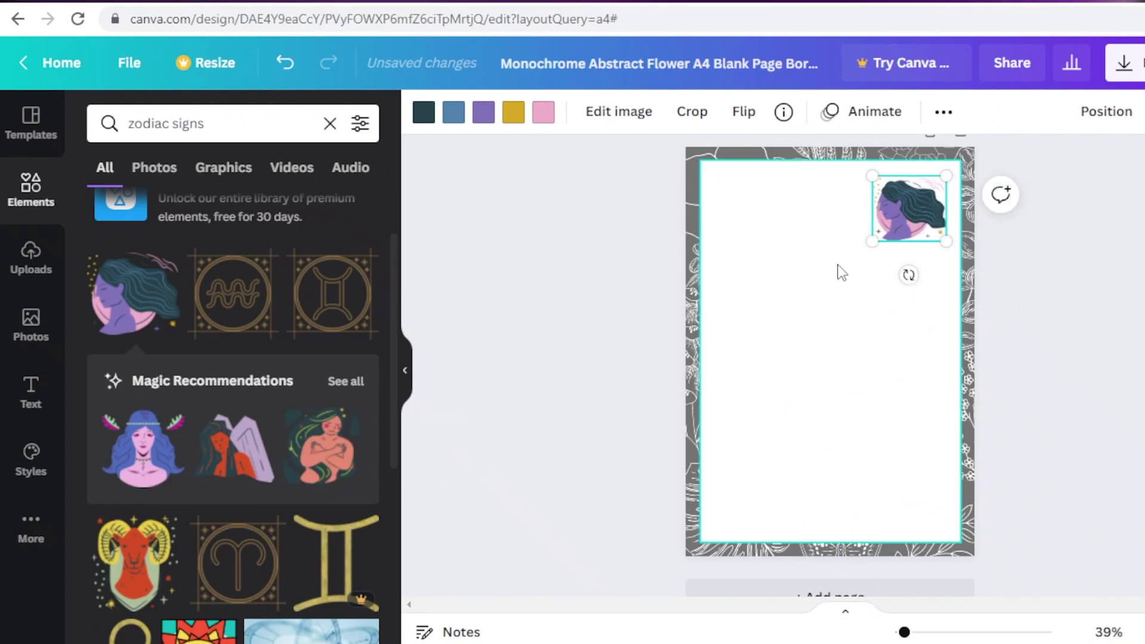
Step: Add the cliff-woman graphic at top-left and shrink the ram at right
left_click(236, 447)
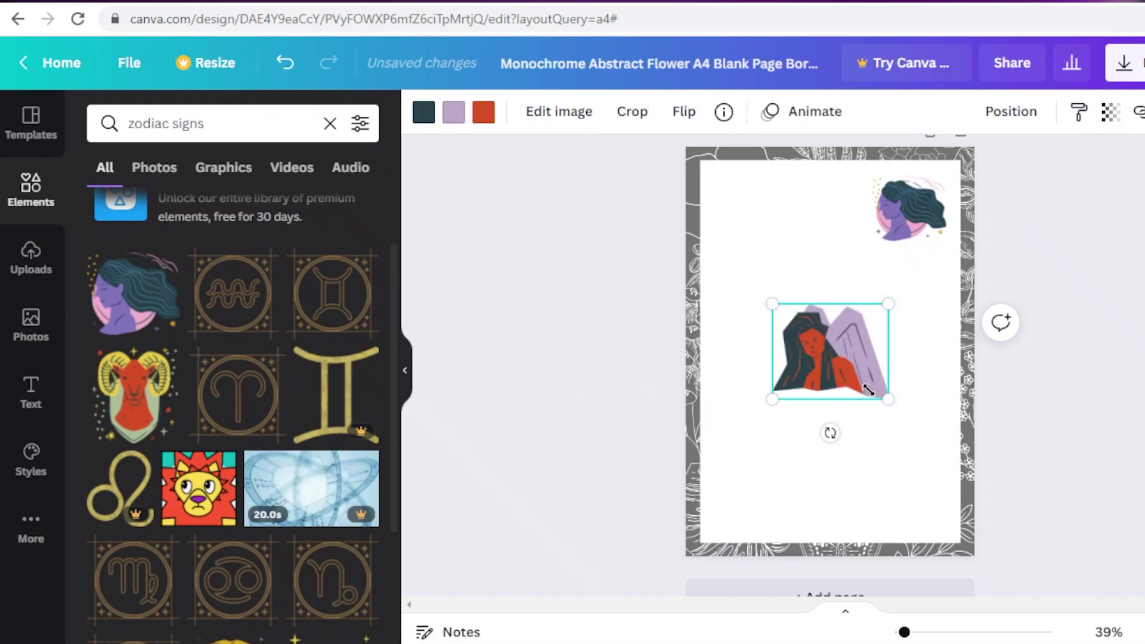
left_click_drag(887, 397, 791, 225)
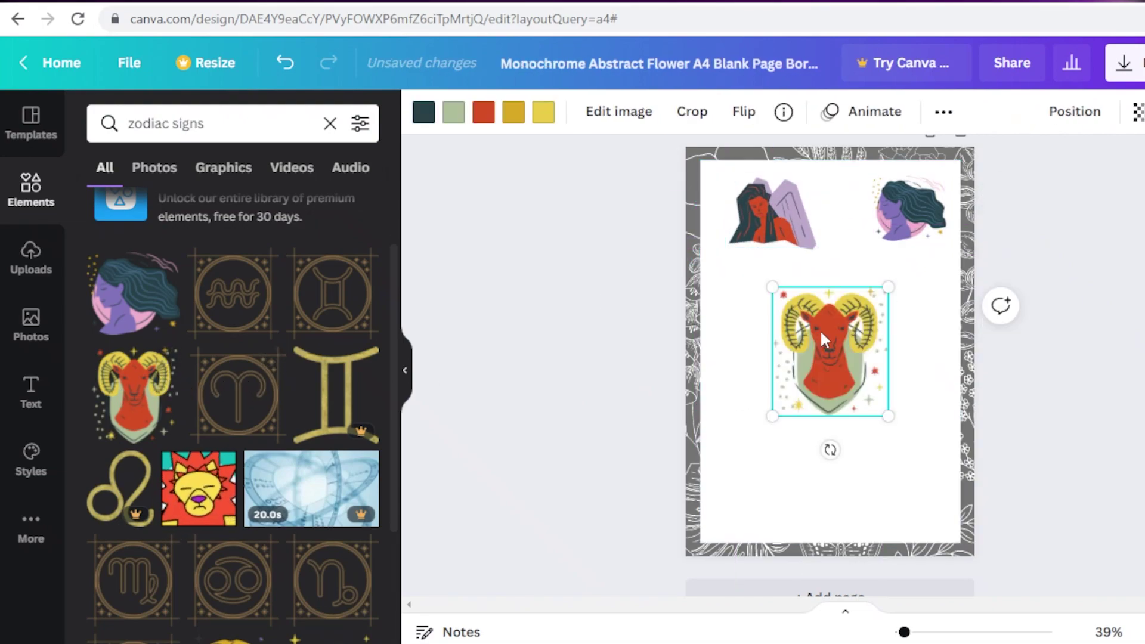
left_click_drag(820, 329, 905, 304)
left_click_drag(853, 383, 912, 343)
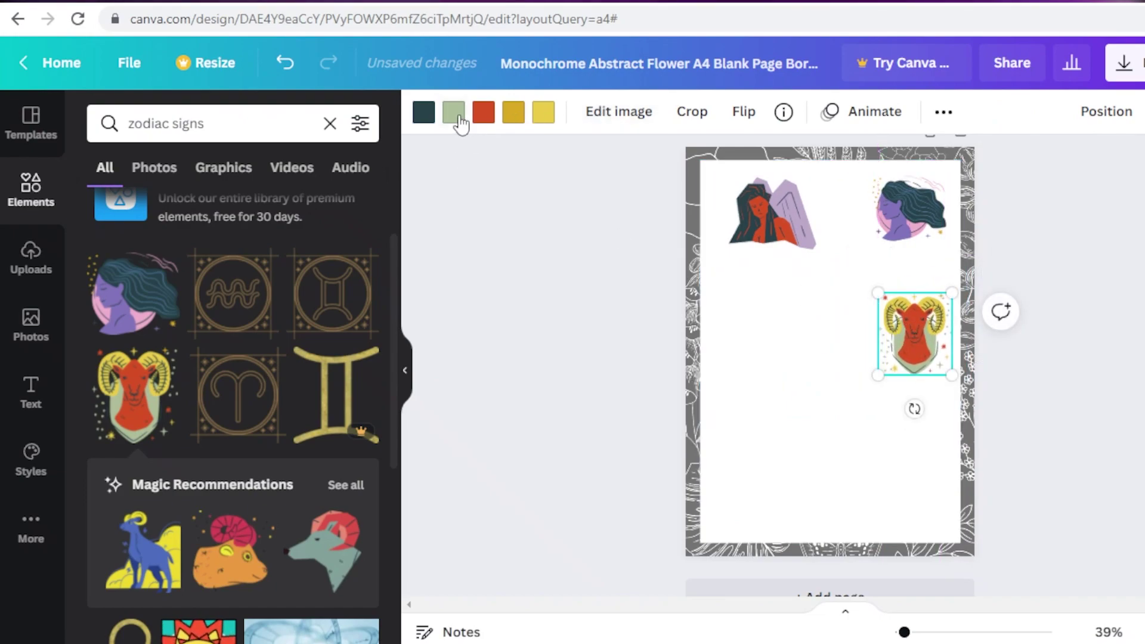